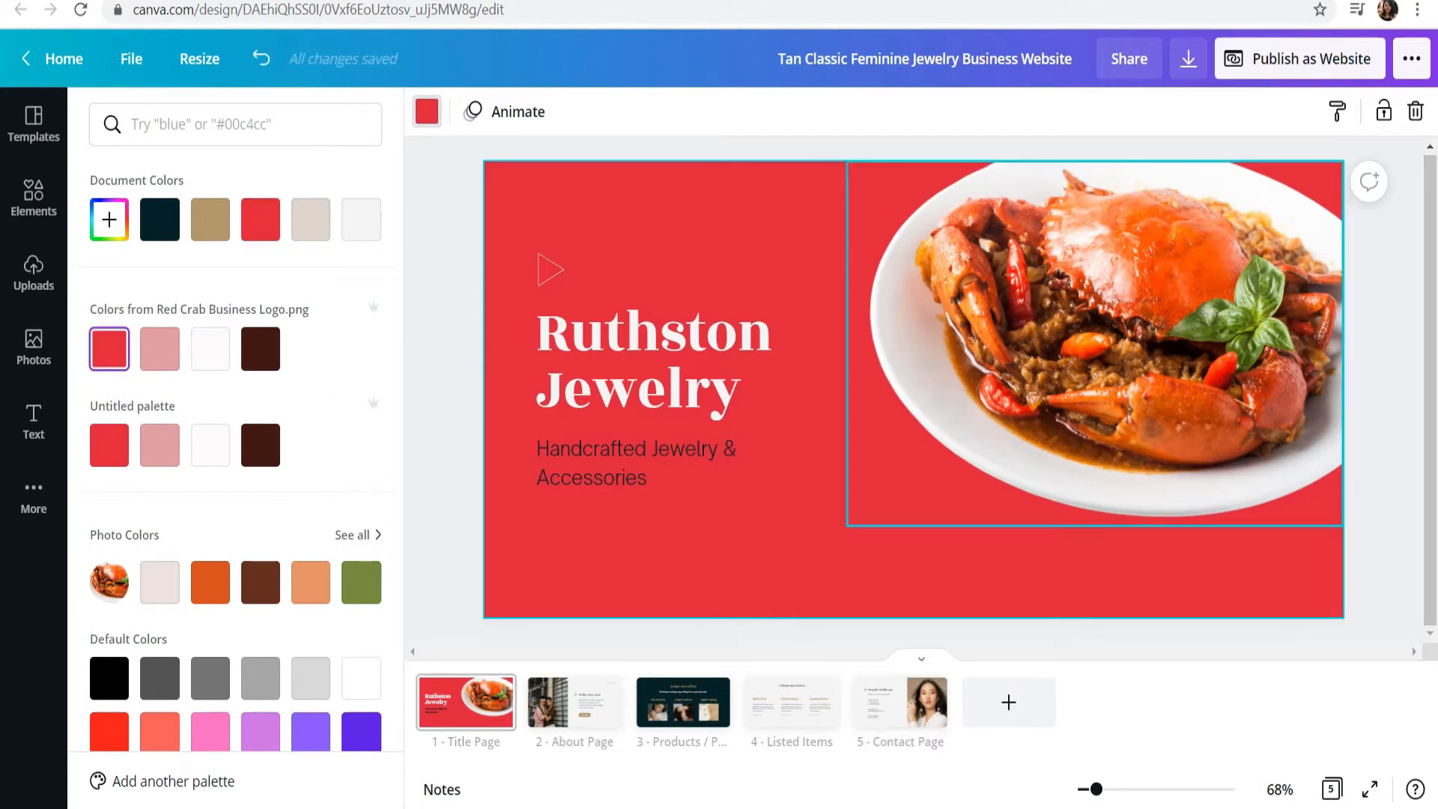
Step: Replace the title page heading with "Seafood on the go!" in the Montserrat Extra-Bold font
{"action": "left_click", "coordinate": [786, 565]}
{"action": "left_click", "coordinate": [666, 363]}
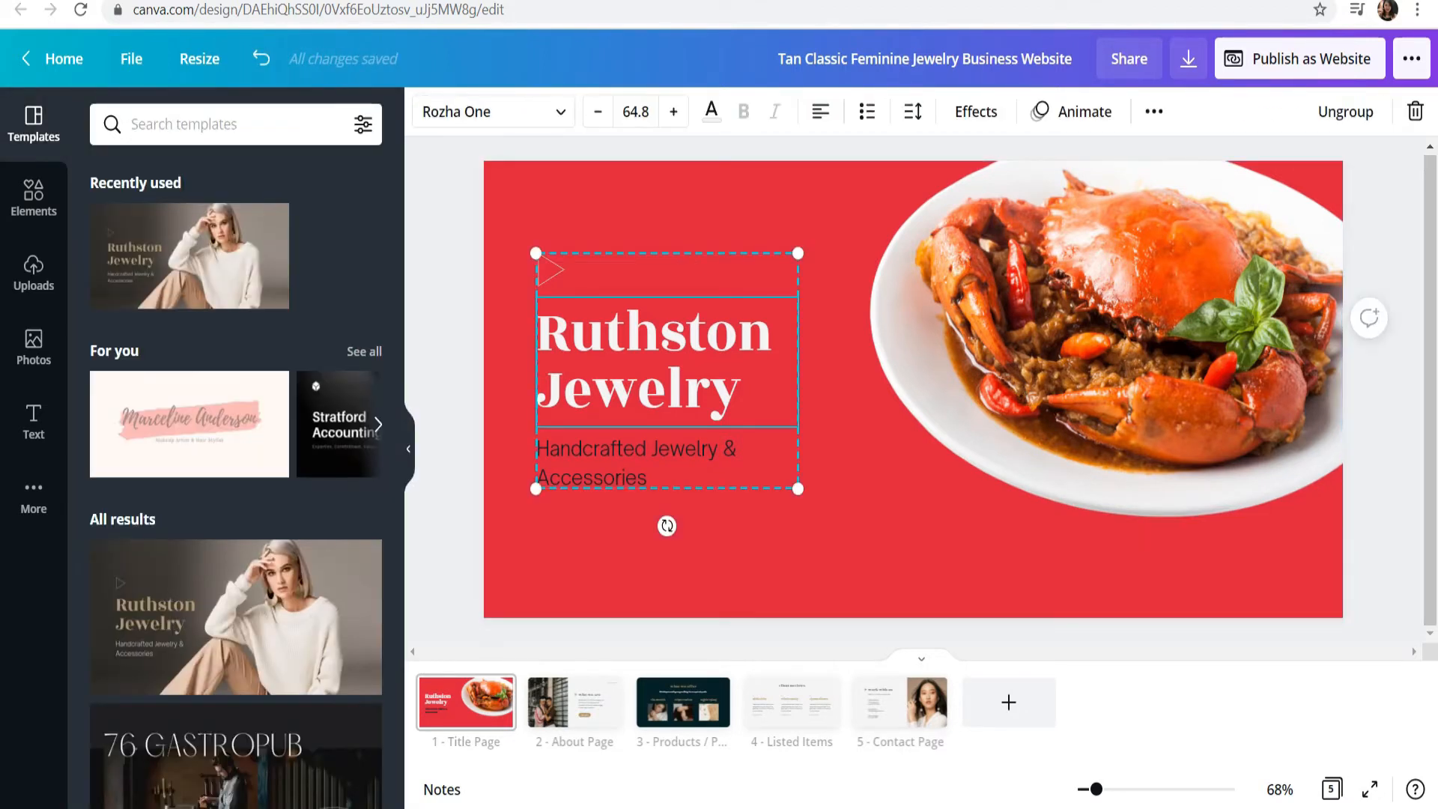
{"action": "left_click", "coordinate": [492, 112]}
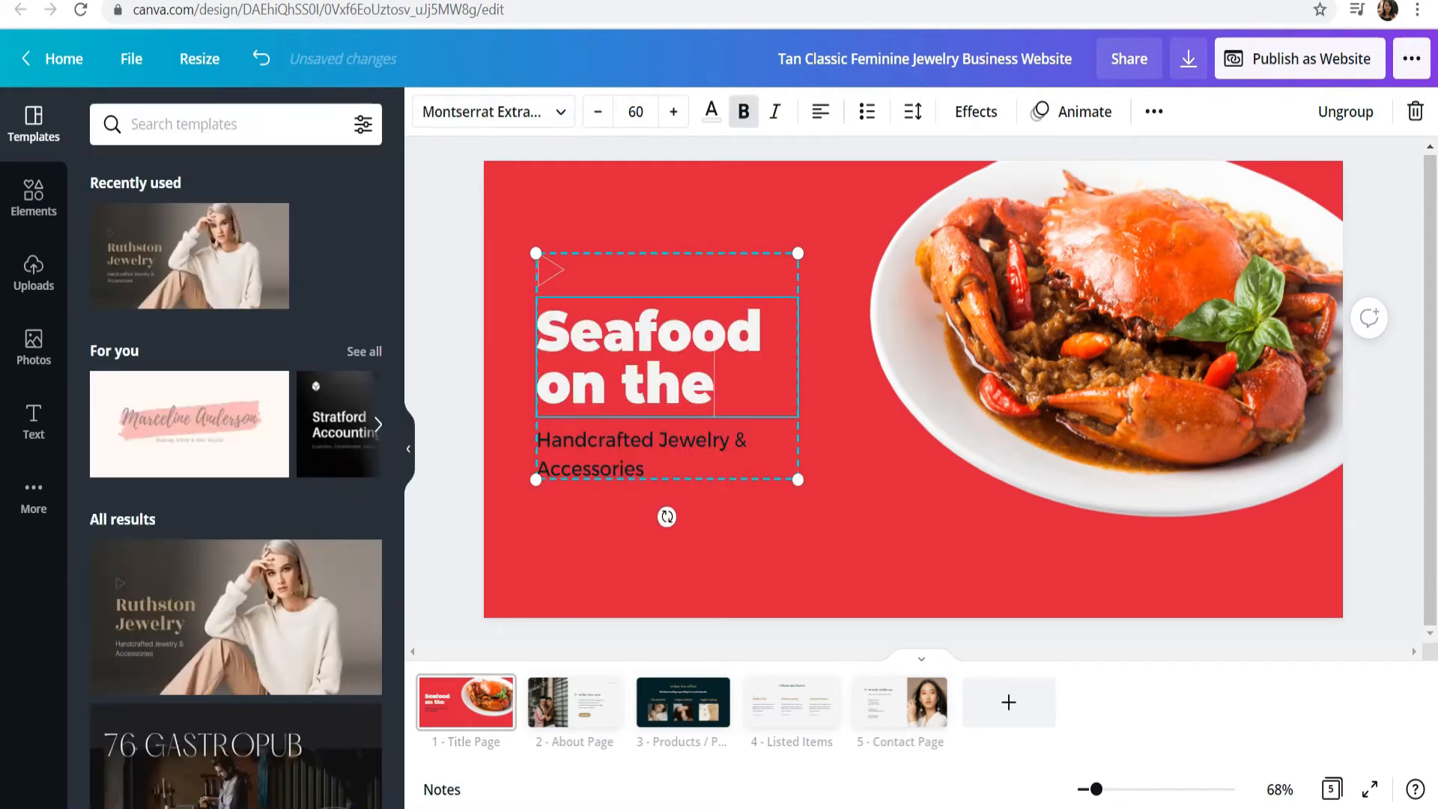
{"action": "type", "text": "go!"}
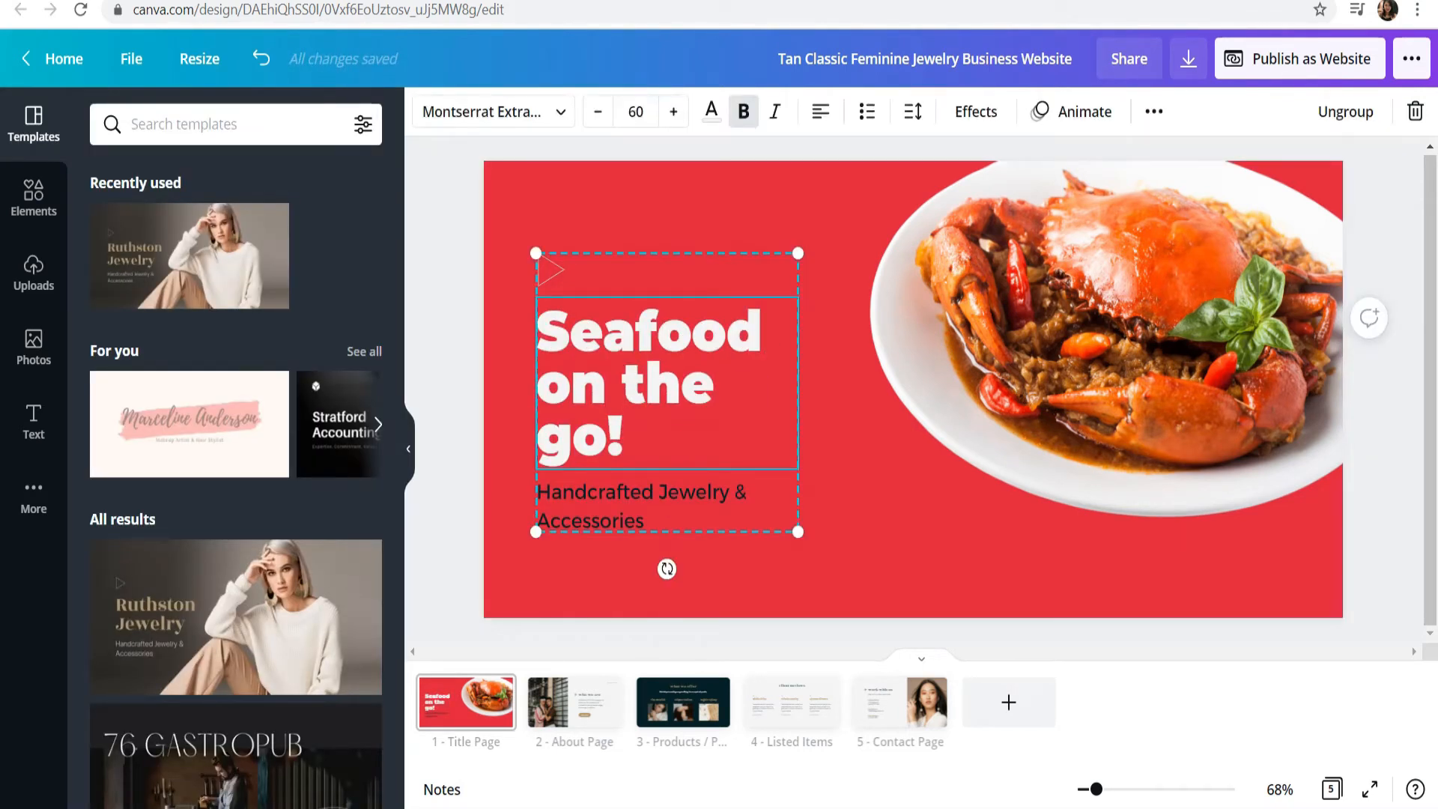
Step: Enlarge the title text group slightly and set the heading's font size to 60
{"action": "left_click_drag", "start_coordinate": [797, 253], "coordinate": [820, 229]}
{"action": "key", "text": "Escape"}
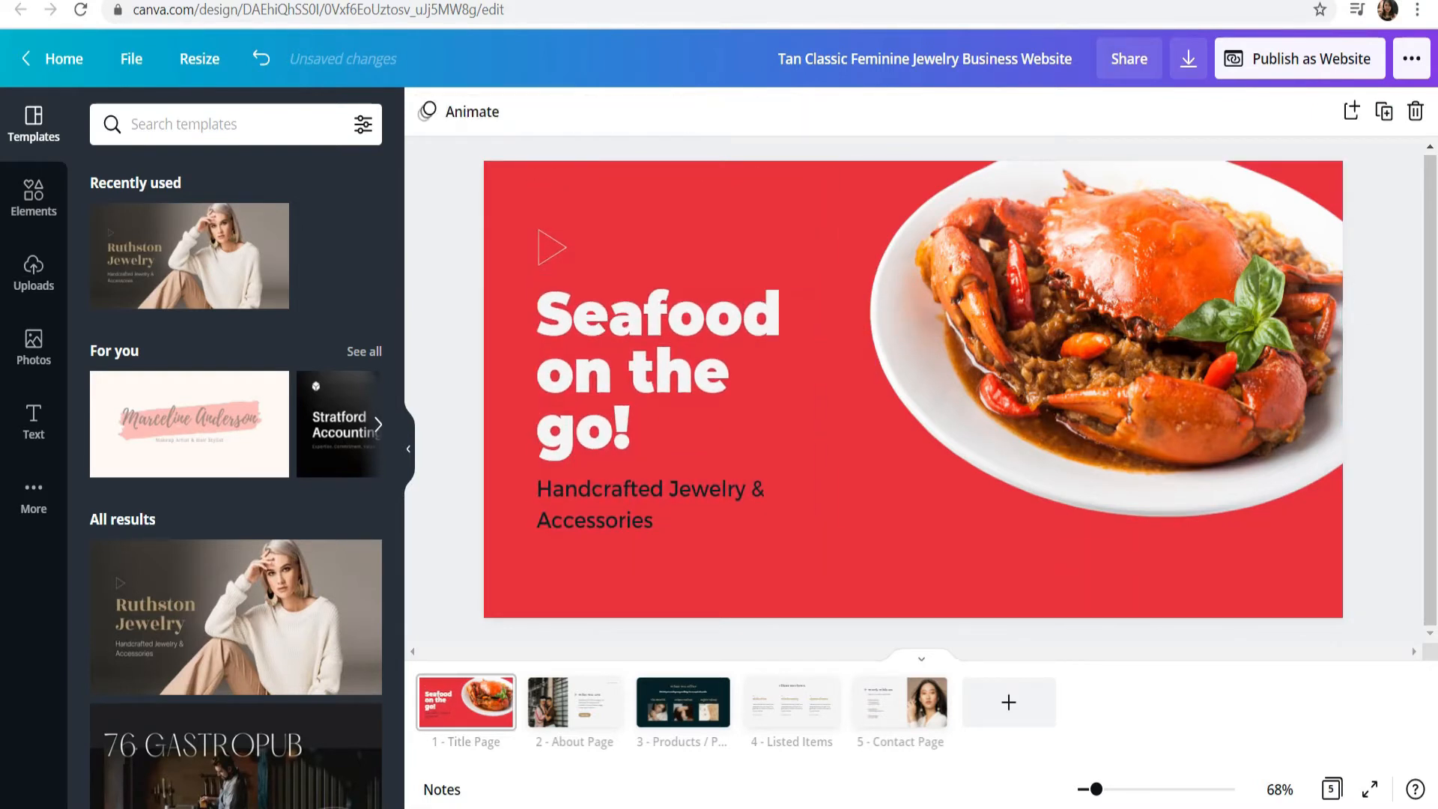
{"action": "left_click", "coordinate": [678, 371]}
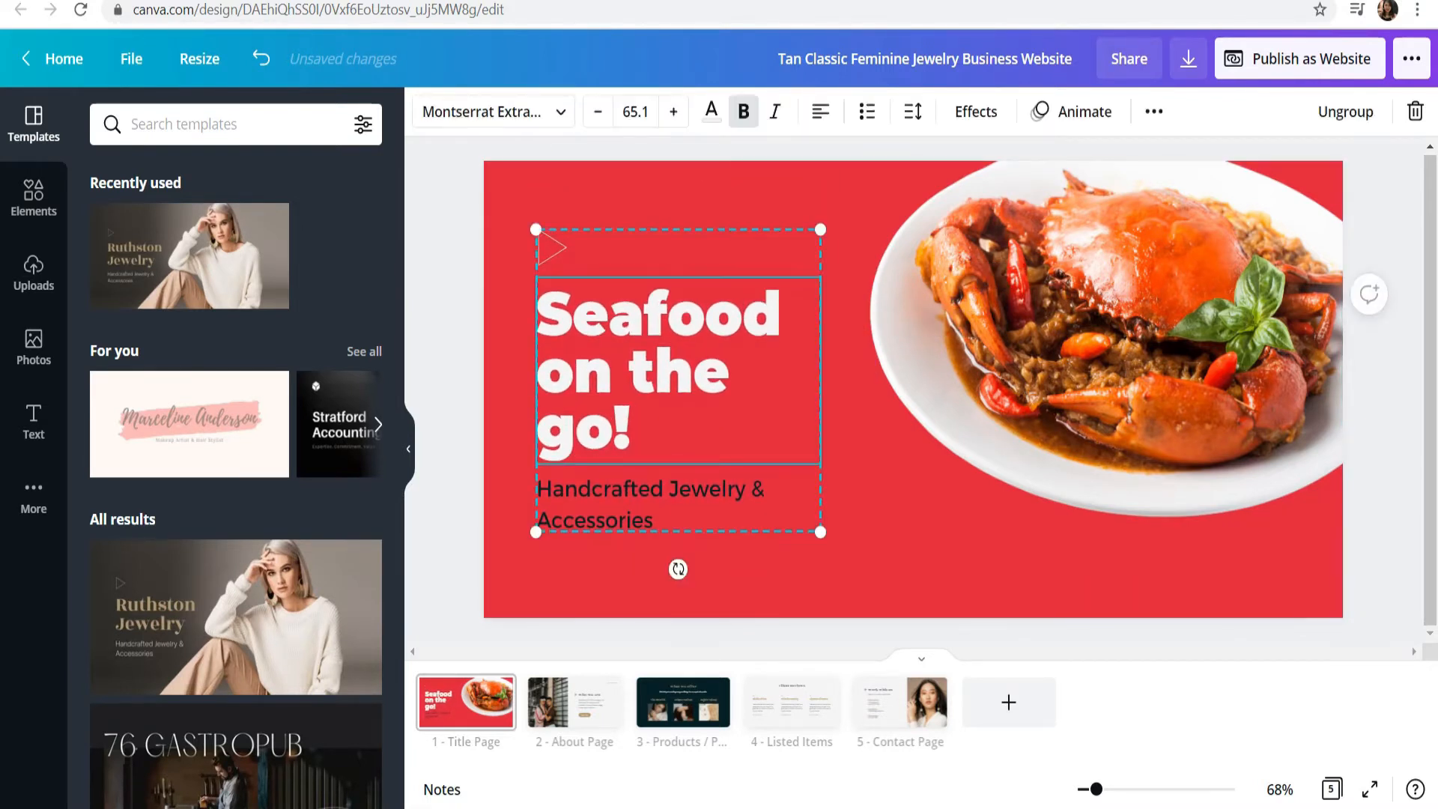
{"action": "double_click", "coordinate": [635, 112]}
{"action": "type", "text": "60"}
{"action": "key", "text": "Return"}
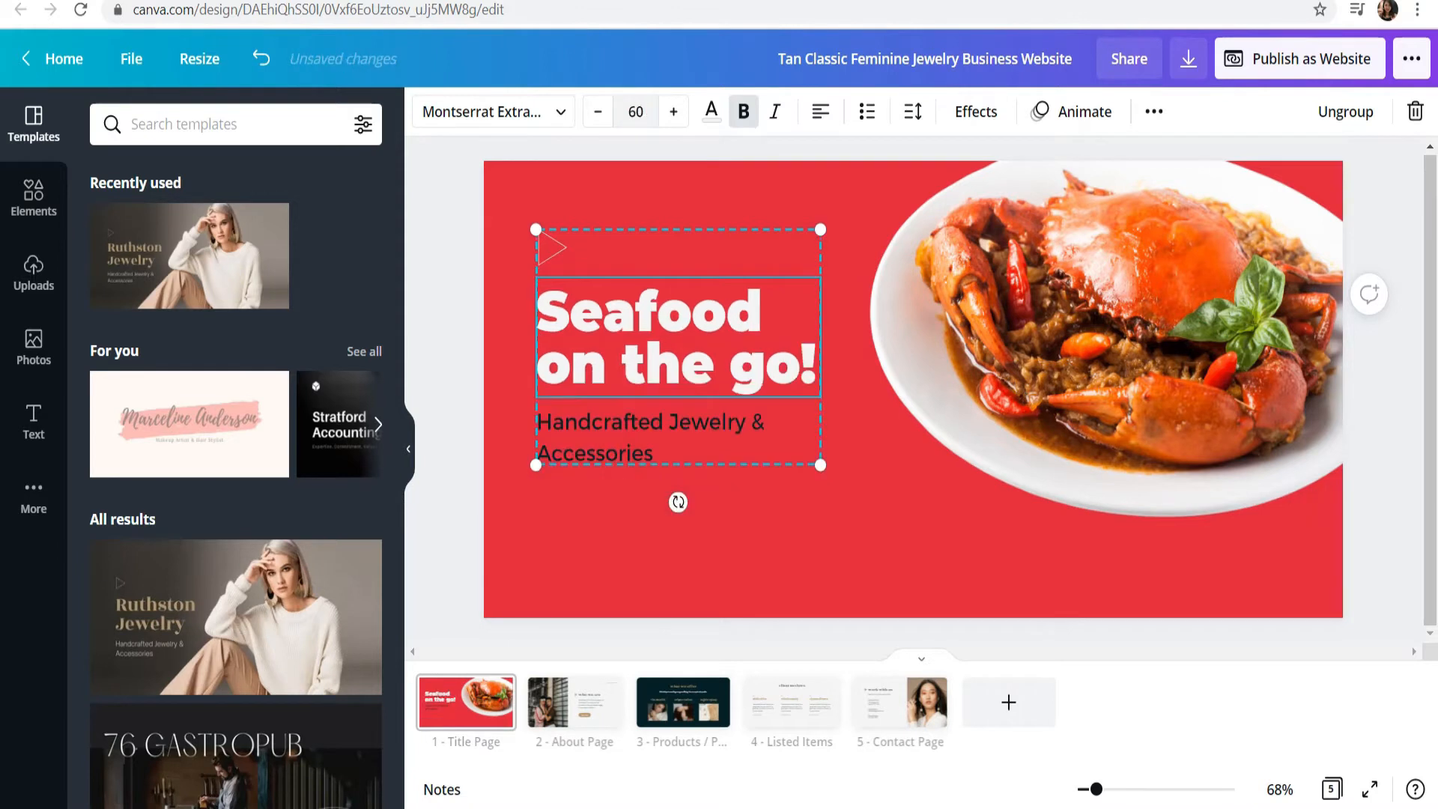
Step: Move the title text group slightly lower on the page
{"action": "key", "text": "Escape"}
{"action": "left_click_drag", "start_coordinate": [678, 337], "coordinate": [678, 358]}
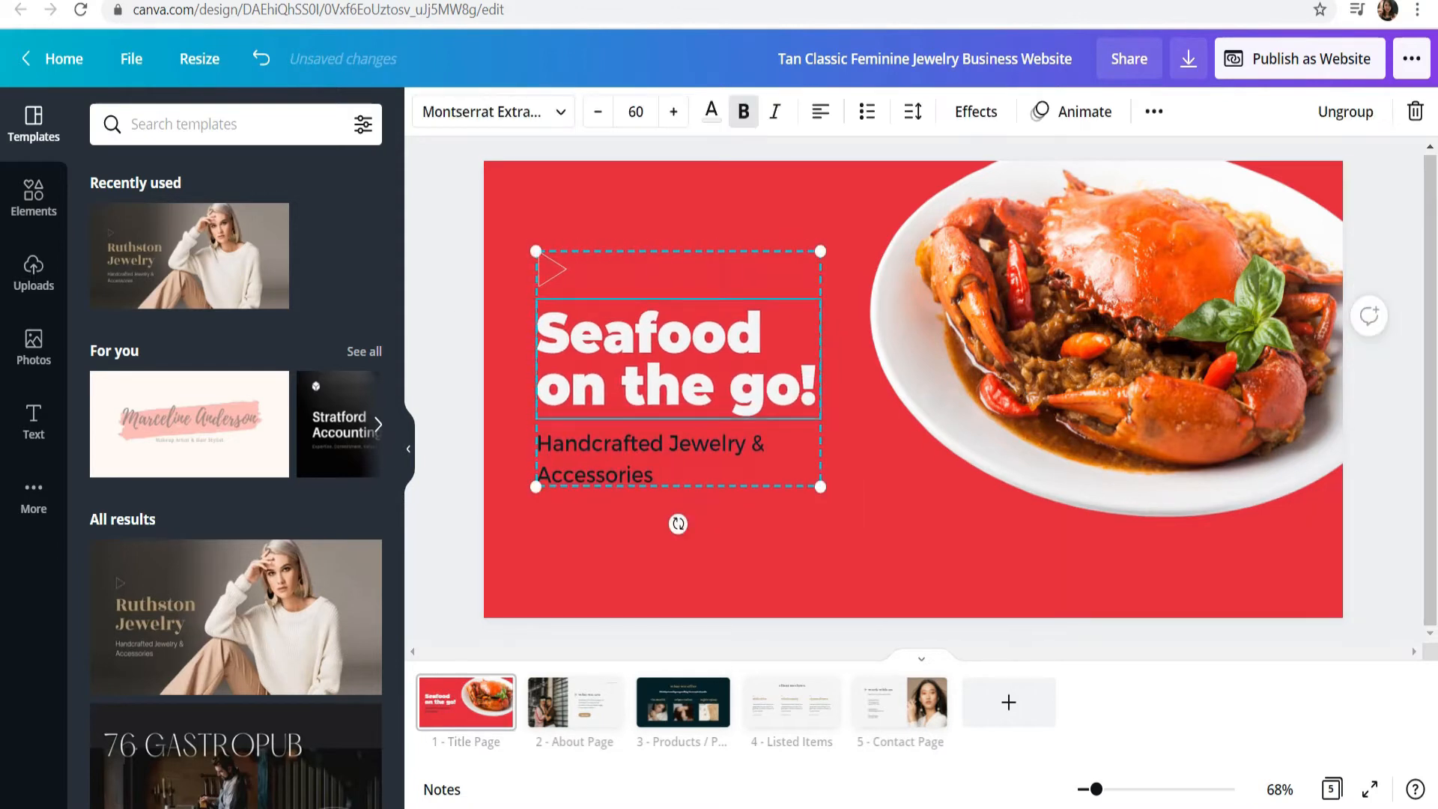
{"action": "key", "text": "Escape"}
Step: Replace the subtitle below the heading with "Best-selling sea food in town."
{"action": "left_click", "coordinate": [678, 456]}
{"action": "double_click", "coordinate": [678, 455]}
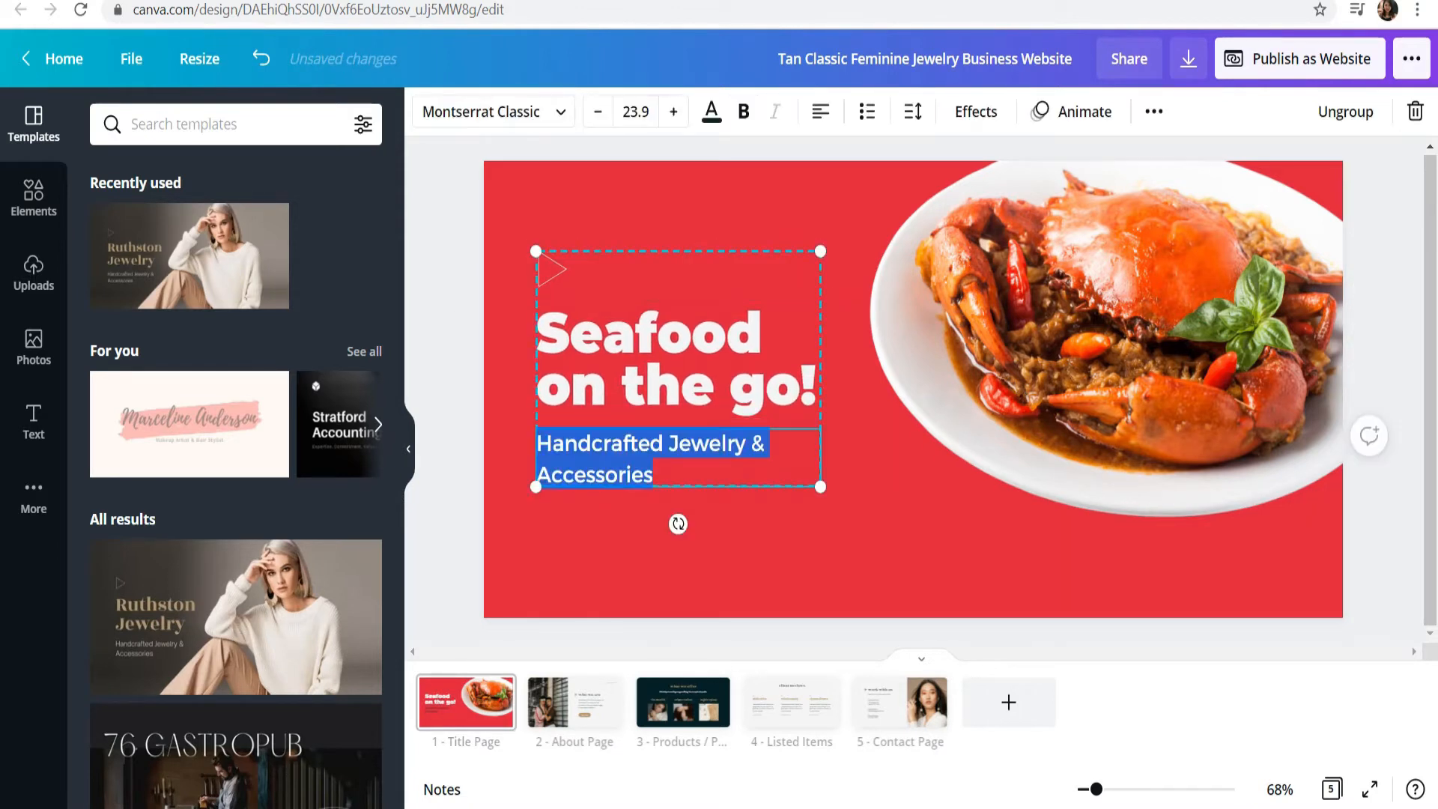
{"action": "type", "text": "Best-selling sea"}
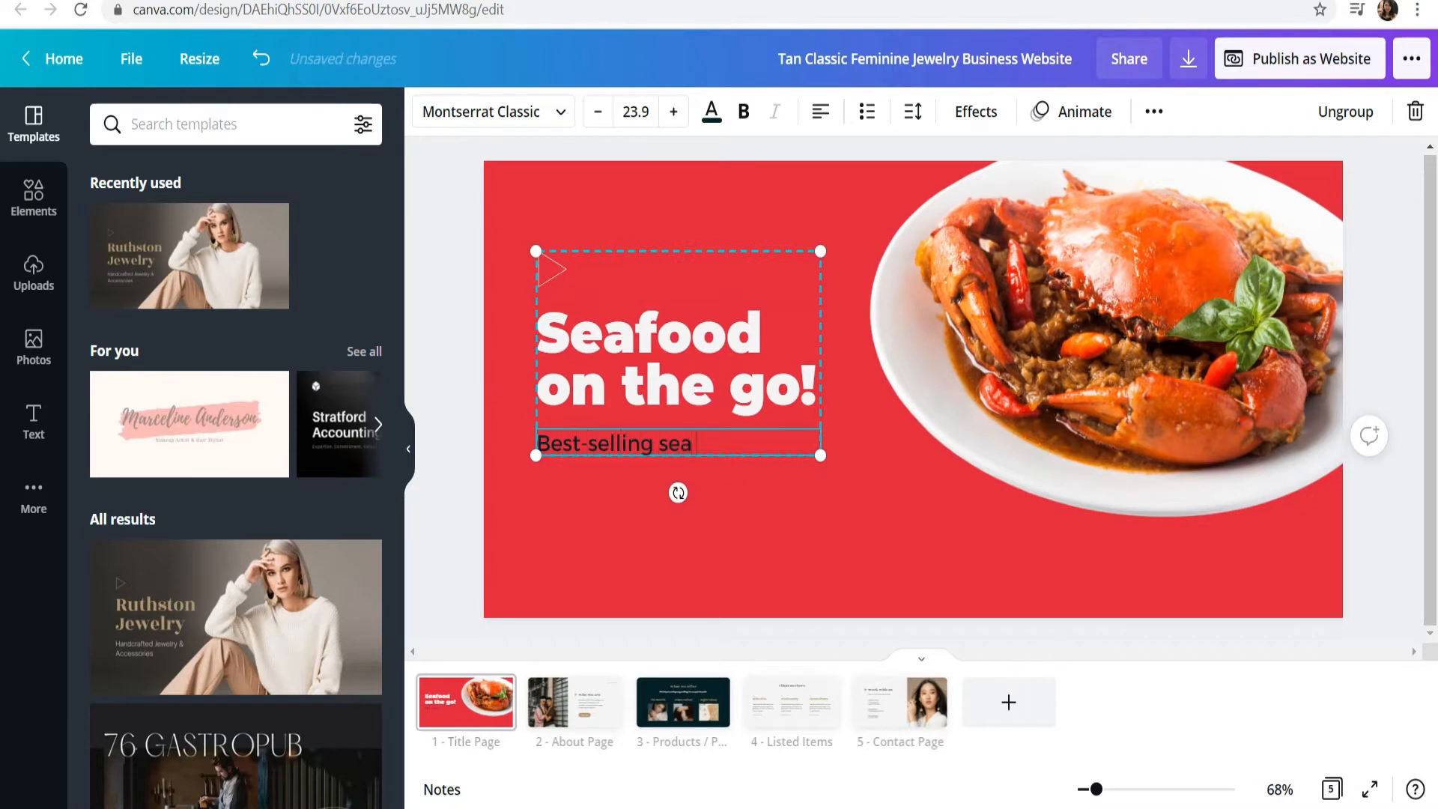
{"action": "type", "text": " food in town."}
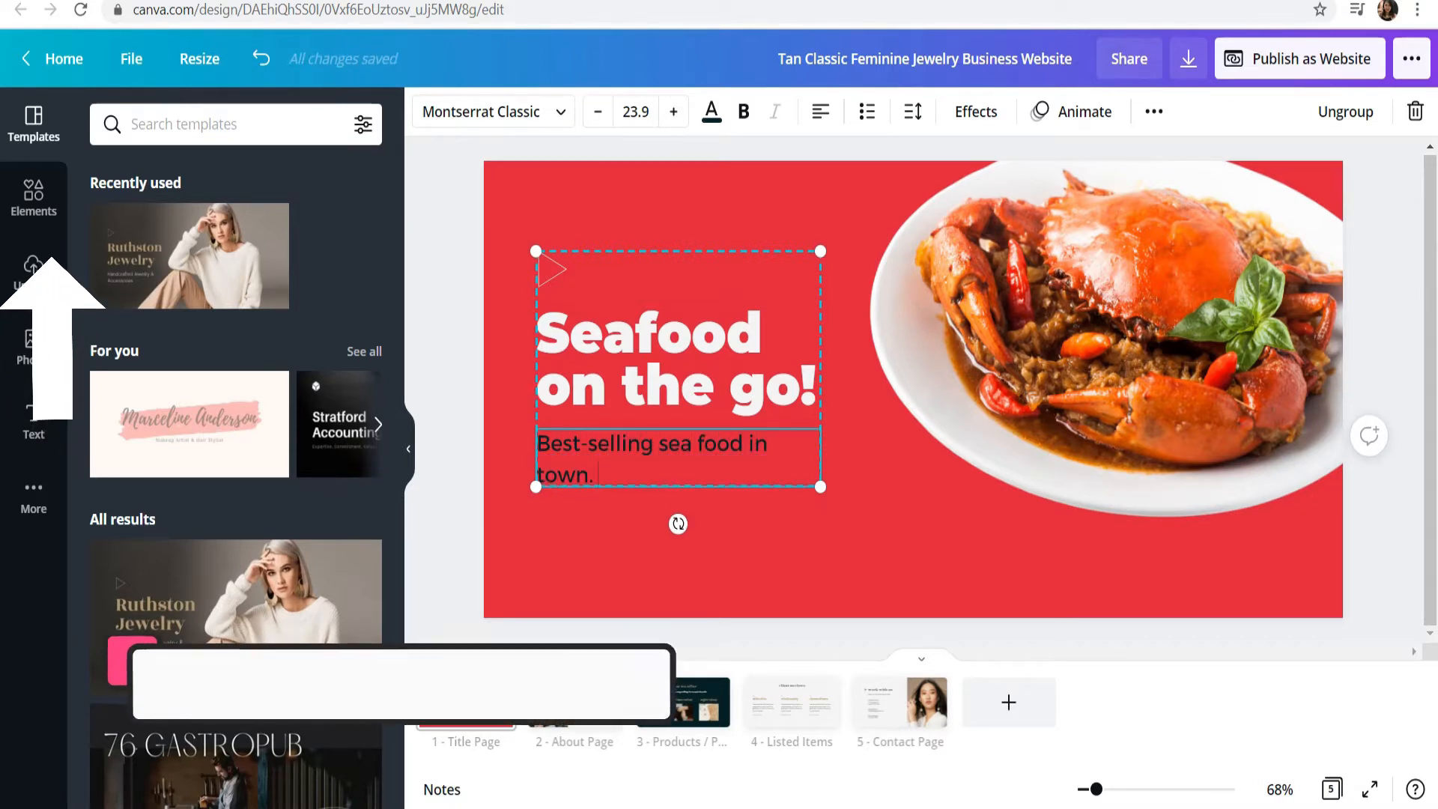
{"action": "left_click", "coordinate": [450, 465]}
Step: Add a rounded square from the Lines & Shapes elements and flatten it into a wide button shape
{"action": "left_click", "coordinate": [33, 424]}
{"action": "left_click", "coordinate": [34, 198]}
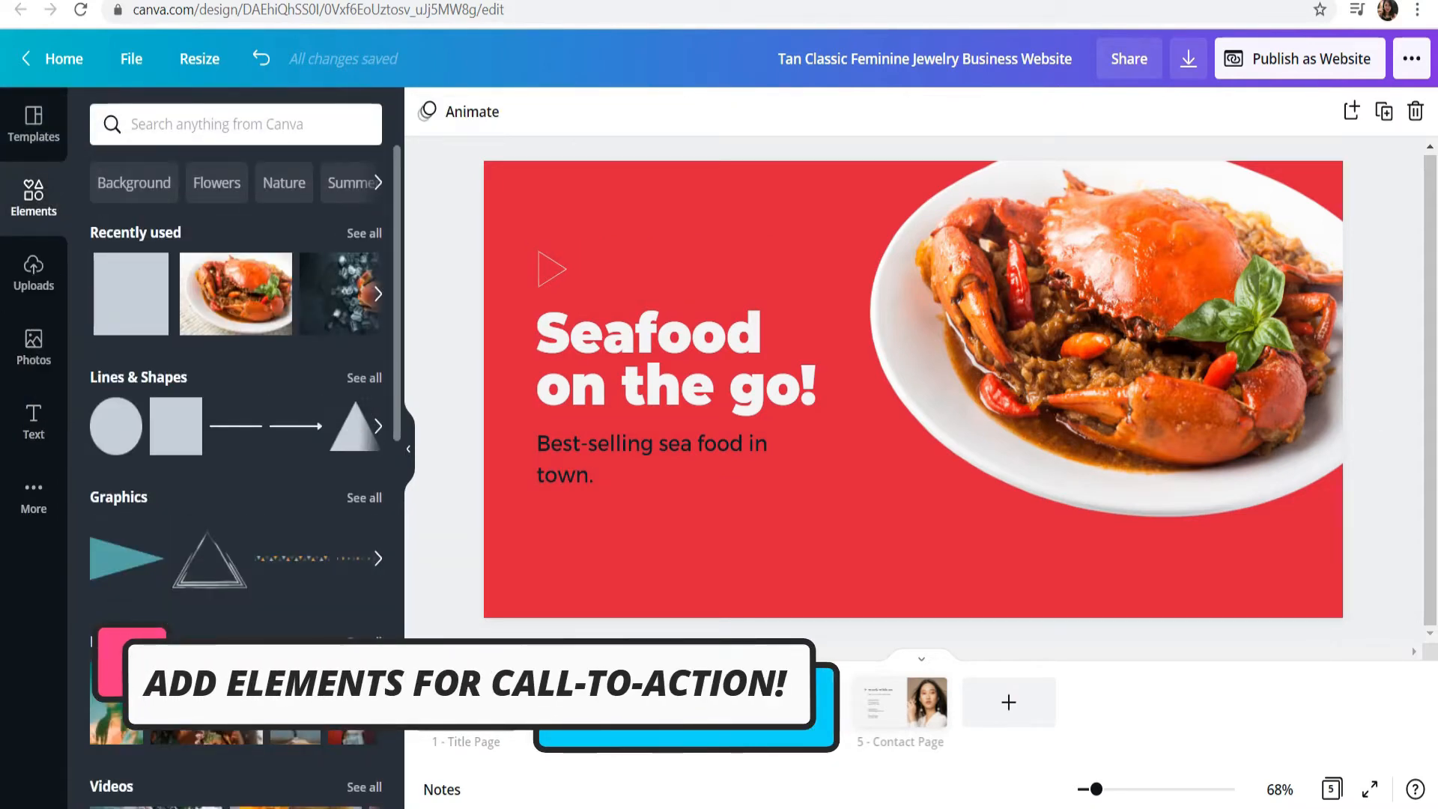
{"action": "left_click", "coordinate": [364, 378]}
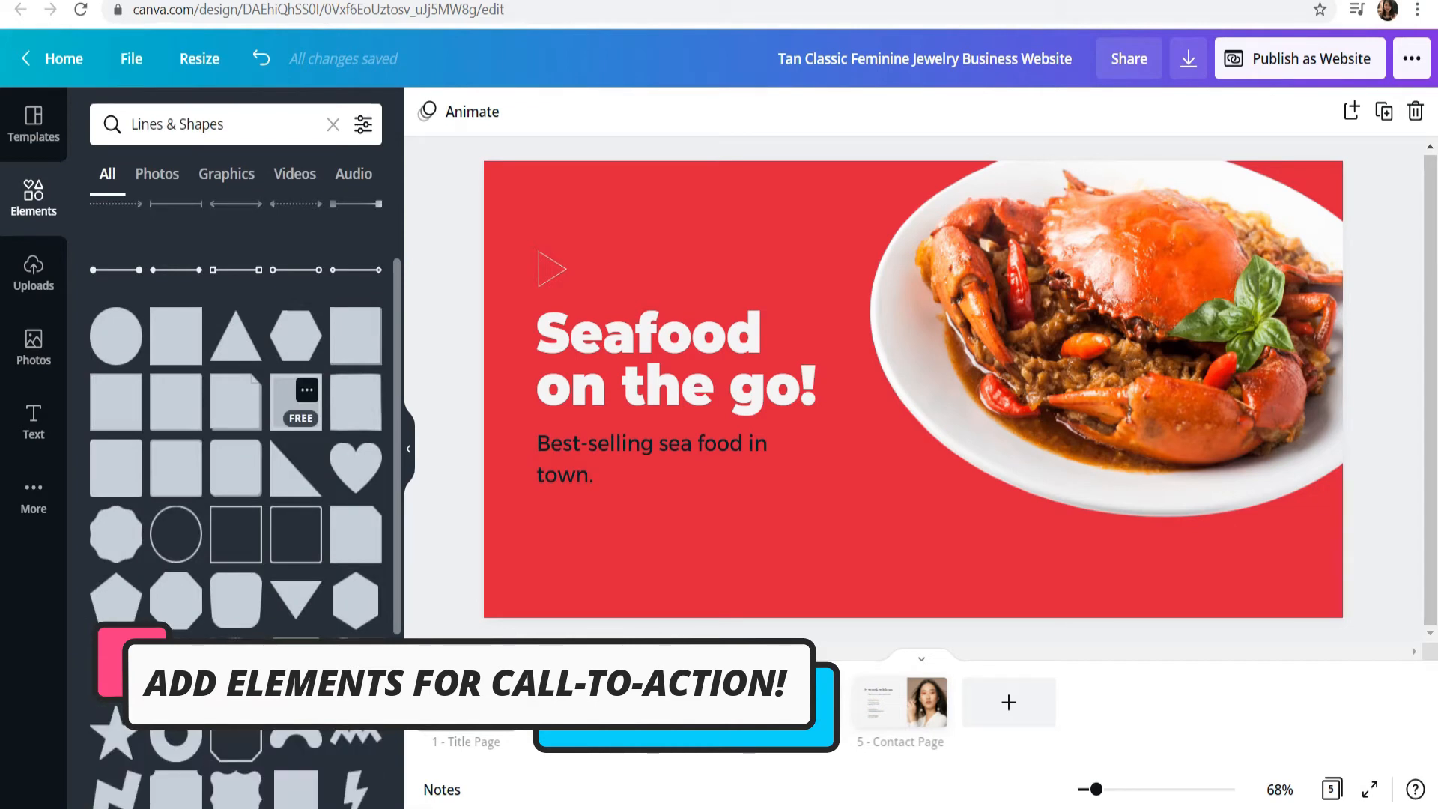
{"action": "left_click", "coordinate": [116, 468]}
{"action": "left_click_drag", "start_coordinate": [913, 514], "coordinate": [913, 349]}
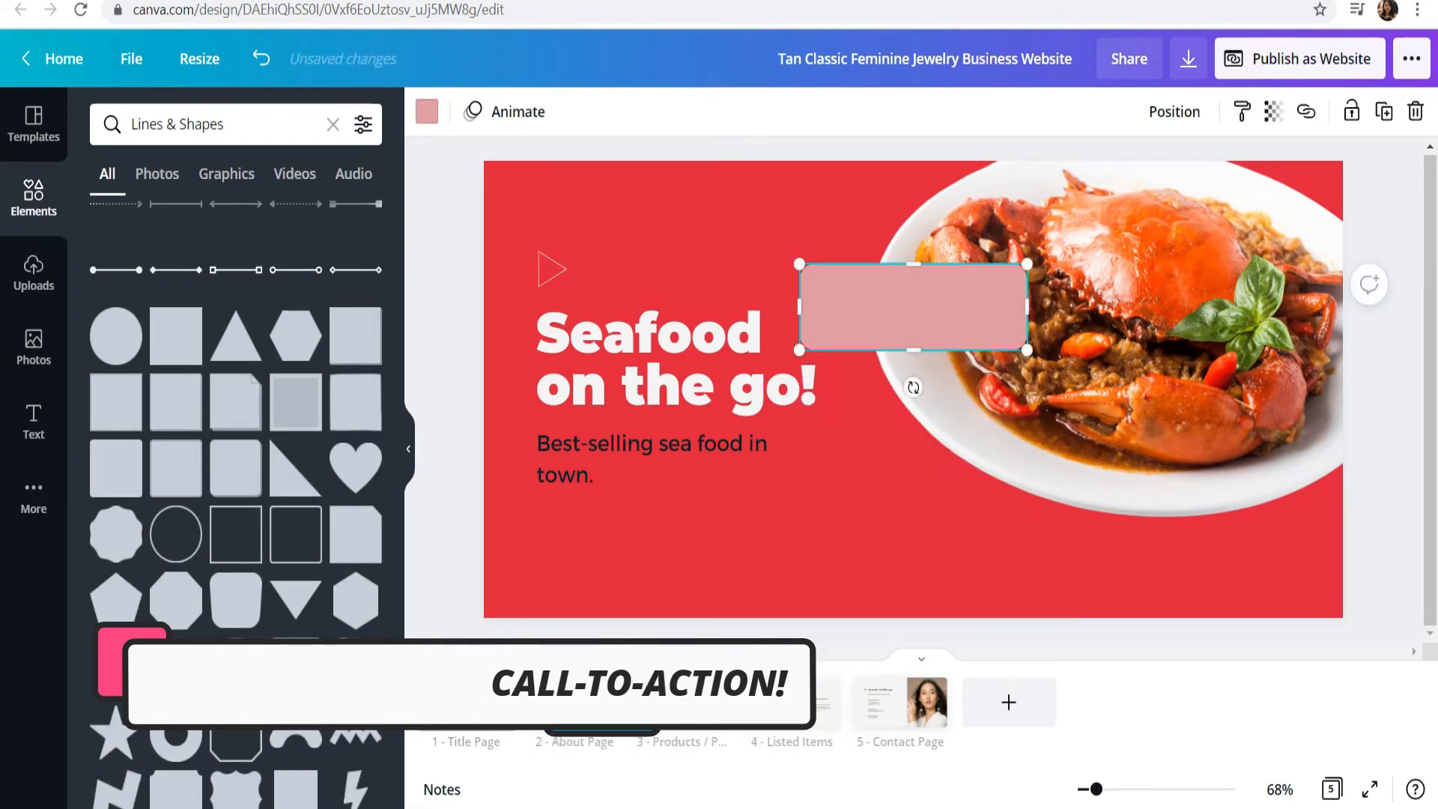
Step: Shrink the rounded rectangle and place it directly below the subtitle, aligned with the text's left edge
{"action": "left_click_drag", "start_coordinate": [1026, 350], "coordinate": [946, 319]}
{"action": "left_click_drag", "start_coordinate": [872, 292], "coordinate": [605, 527]}
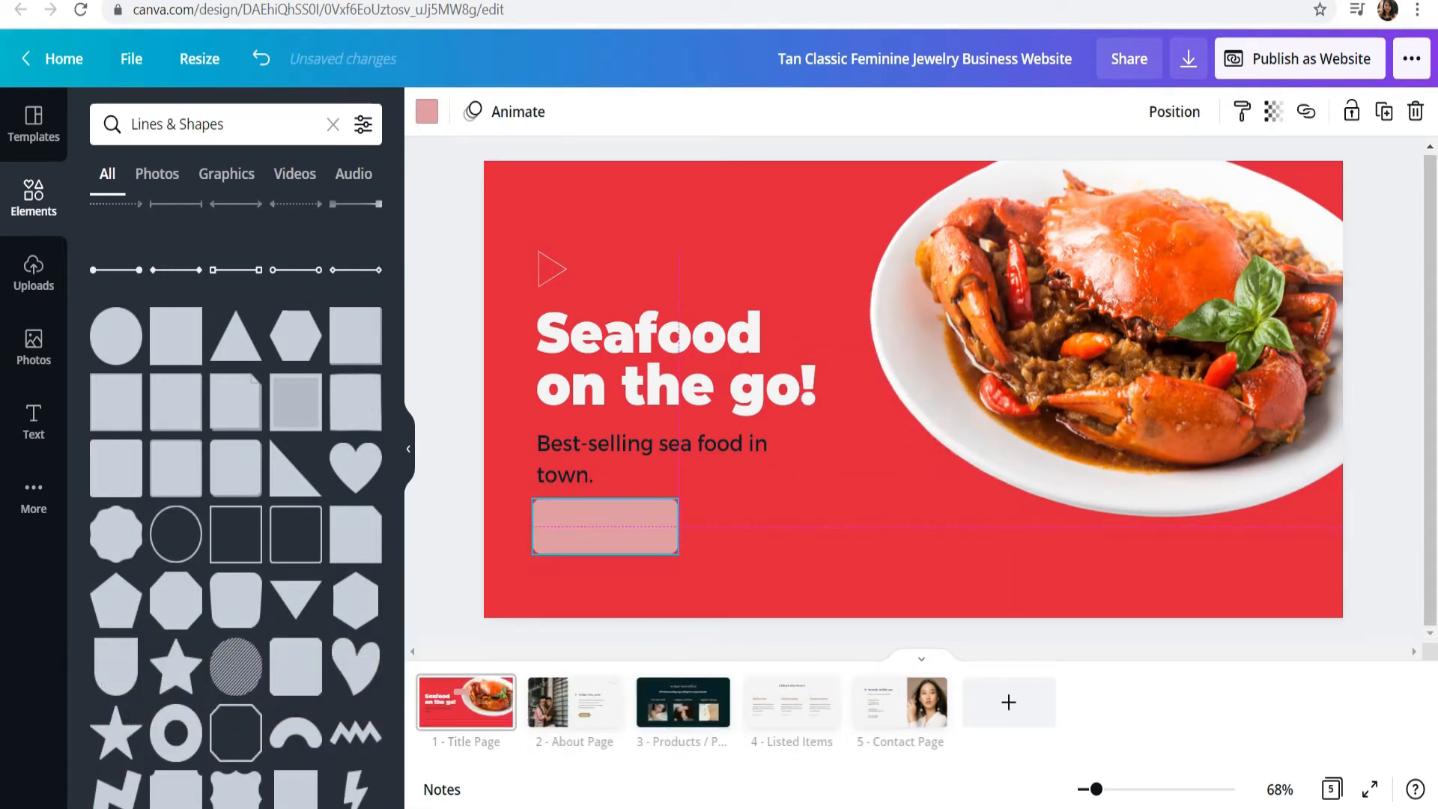
{"action": "left_click_drag", "start_coordinate": [678, 555], "coordinate": [608, 520]}
{"action": "left_click", "coordinate": [764, 550]}
{"action": "left_click", "coordinate": [609, 520]}
Step: Recolor the button rectangle with the white swatch from the Red Crab Business Logo palette
{"action": "left_click", "coordinate": [427, 111]}
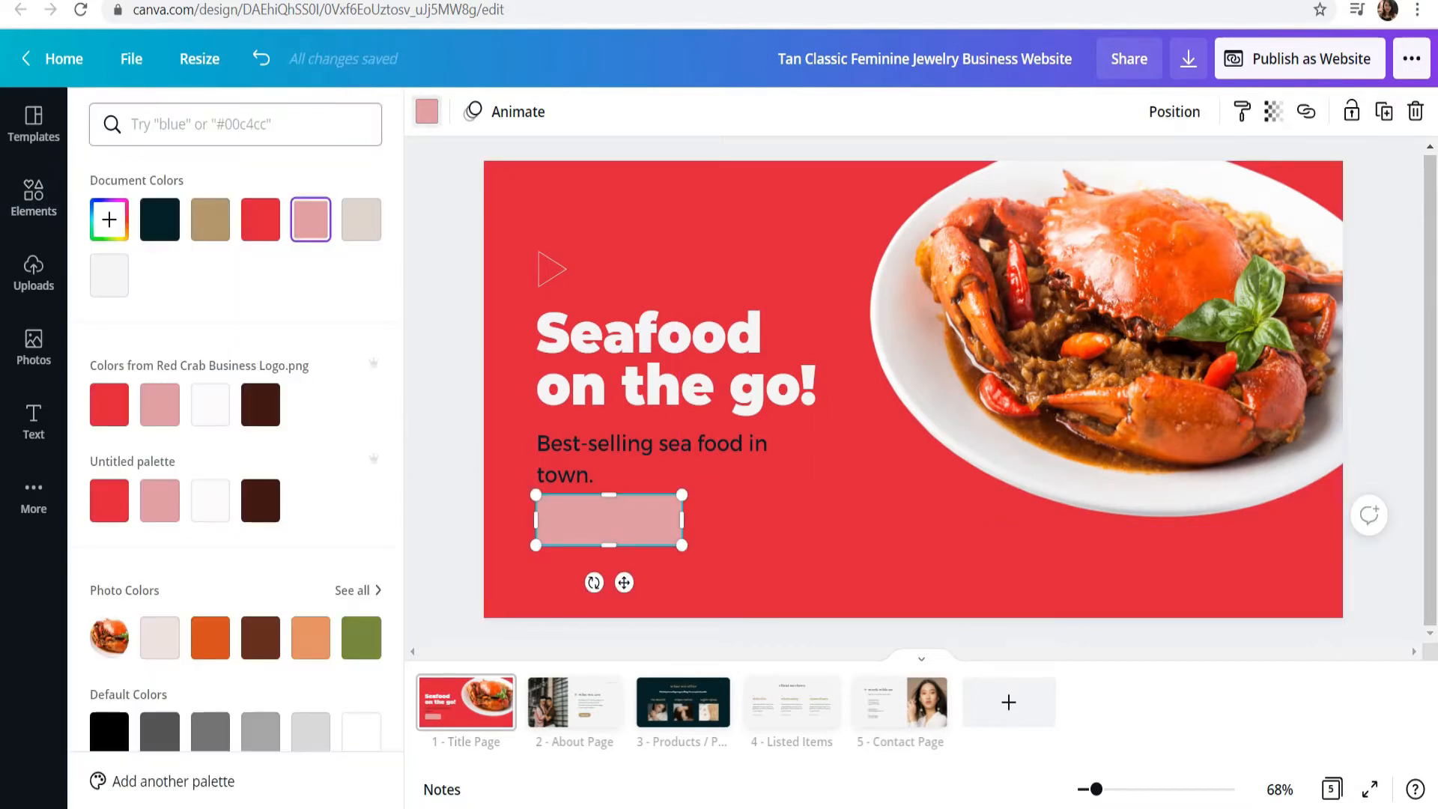
{"action": "left_click", "coordinate": [210, 404]}
{"action": "left_click", "coordinate": [461, 385]}
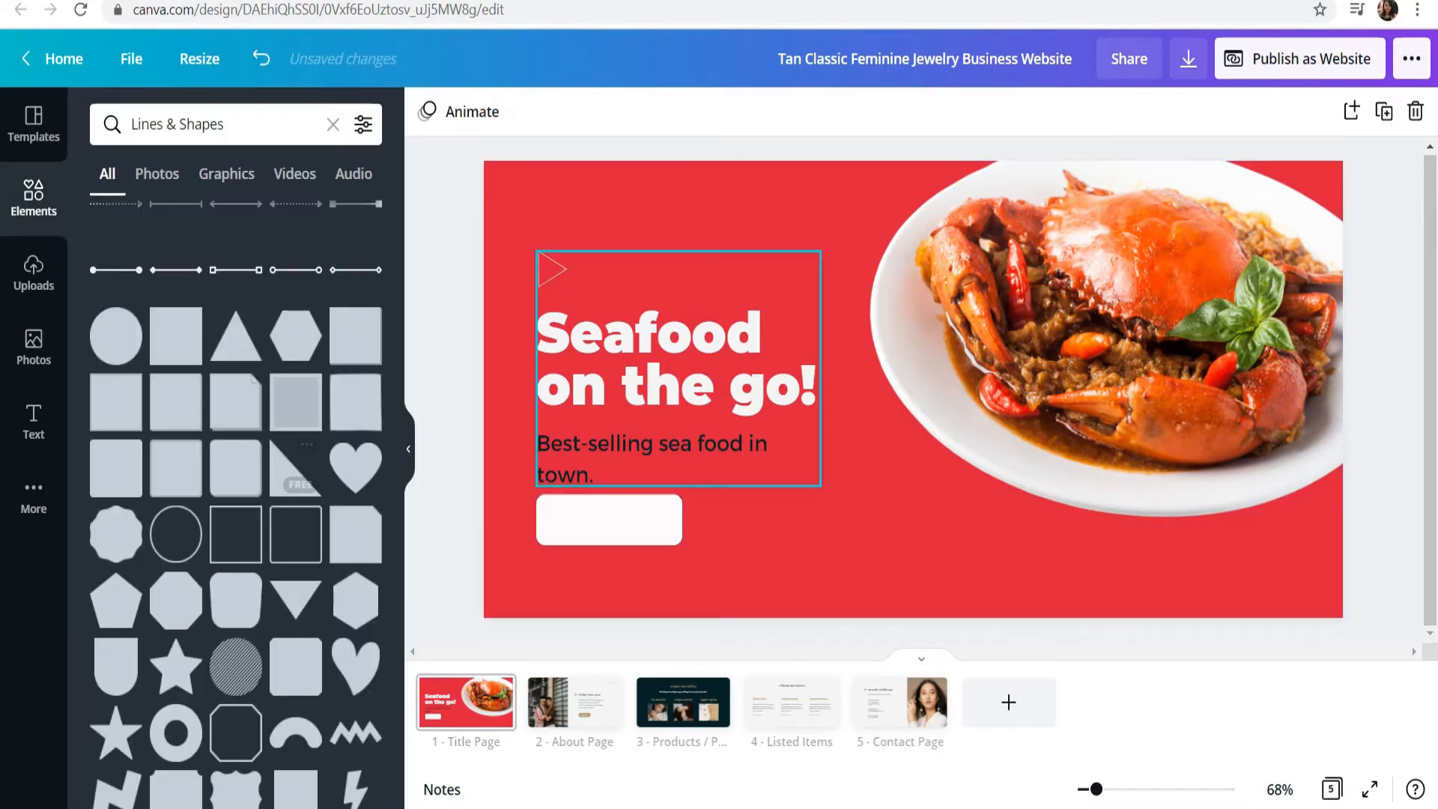
Step: Add a subheading text reading "ORDER NOW!" over the white button and narrow its box to about 199 wide
{"action": "left_click", "coordinate": [614, 466]}
{"action": "left_click", "coordinate": [34, 421]}
{"action": "left_click", "coordinate": [178, 341]}
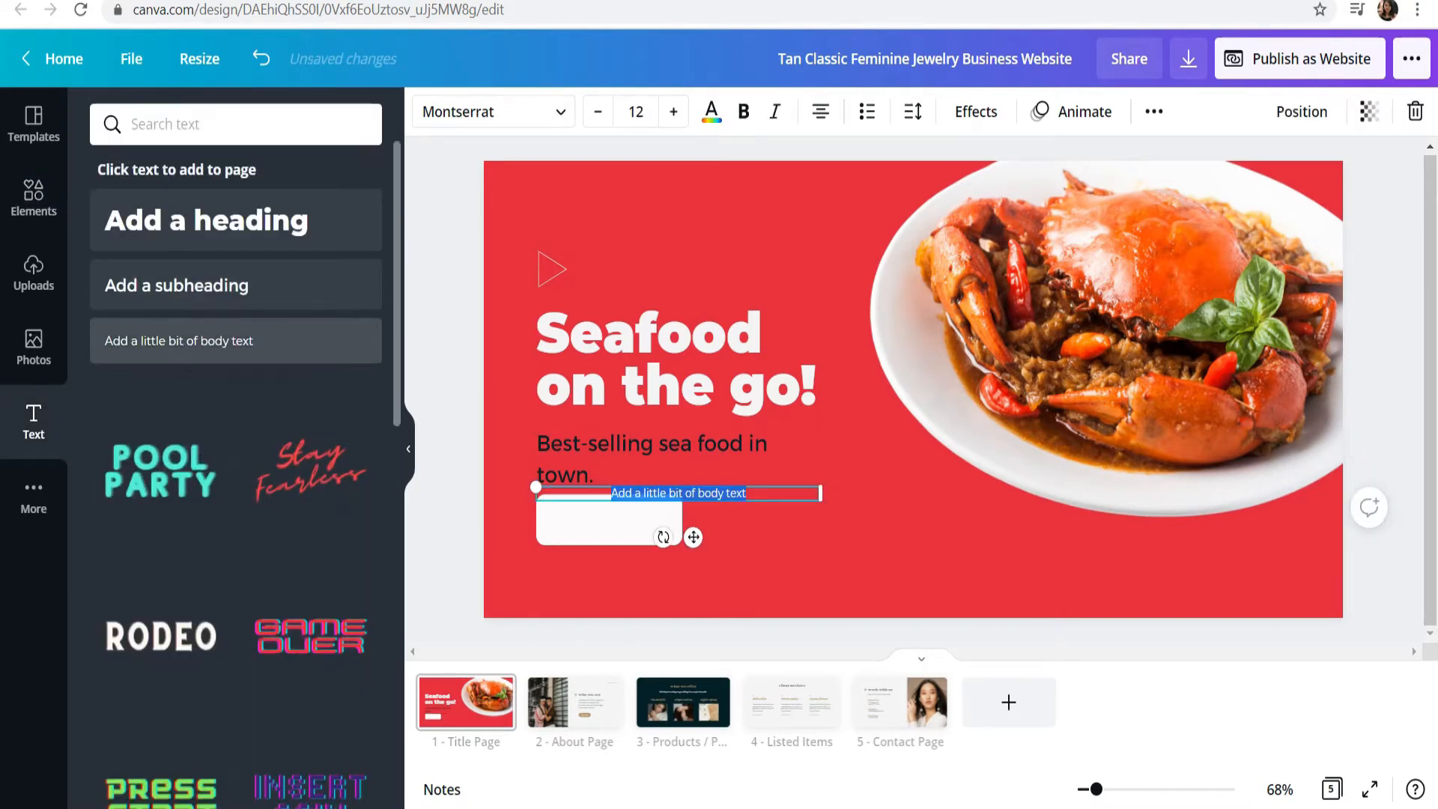
{"action": "left_click", "coordinate": [176, 285]}
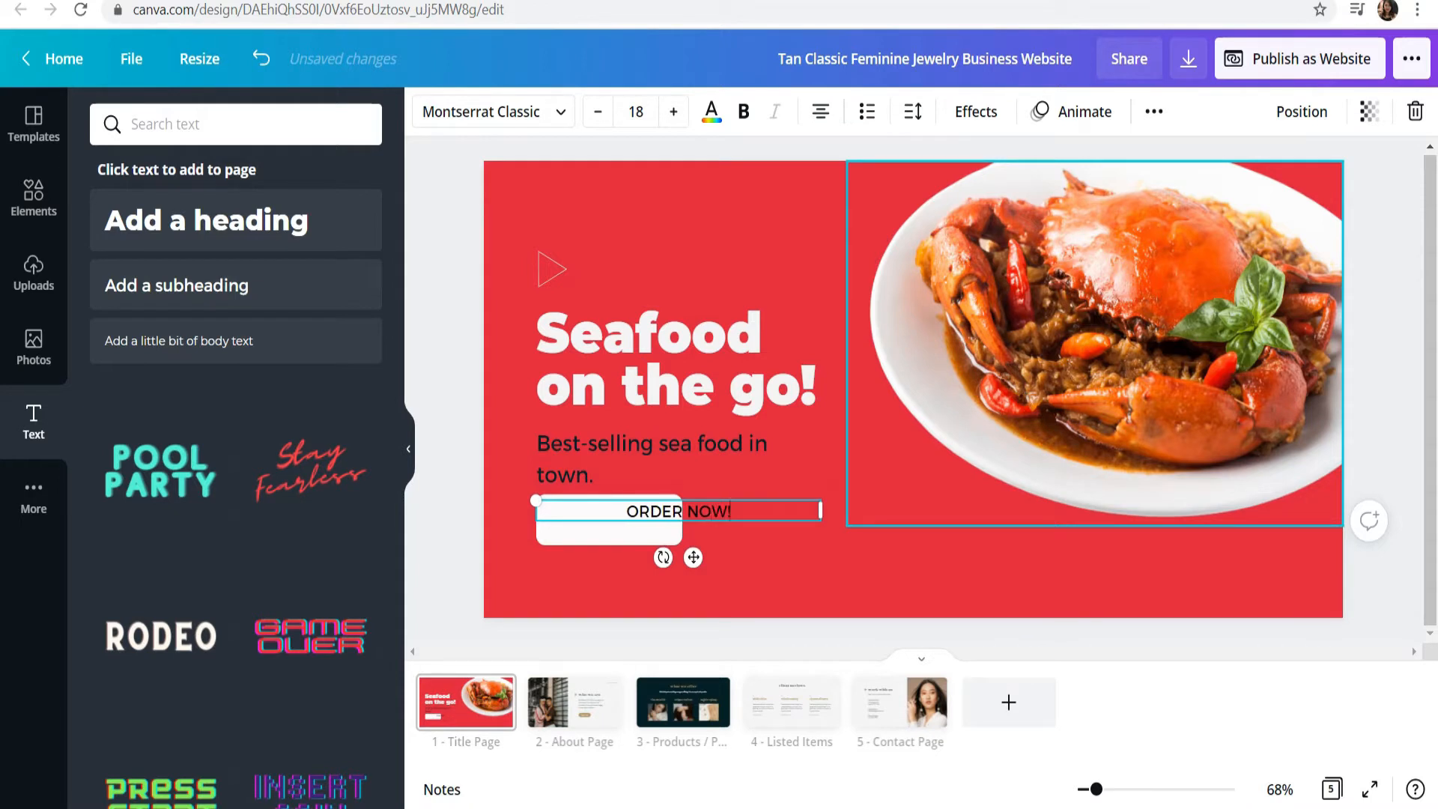
{"action": "left_click_drag", "start_coordinate": [820, 510], "coordinate": [661, 510]}
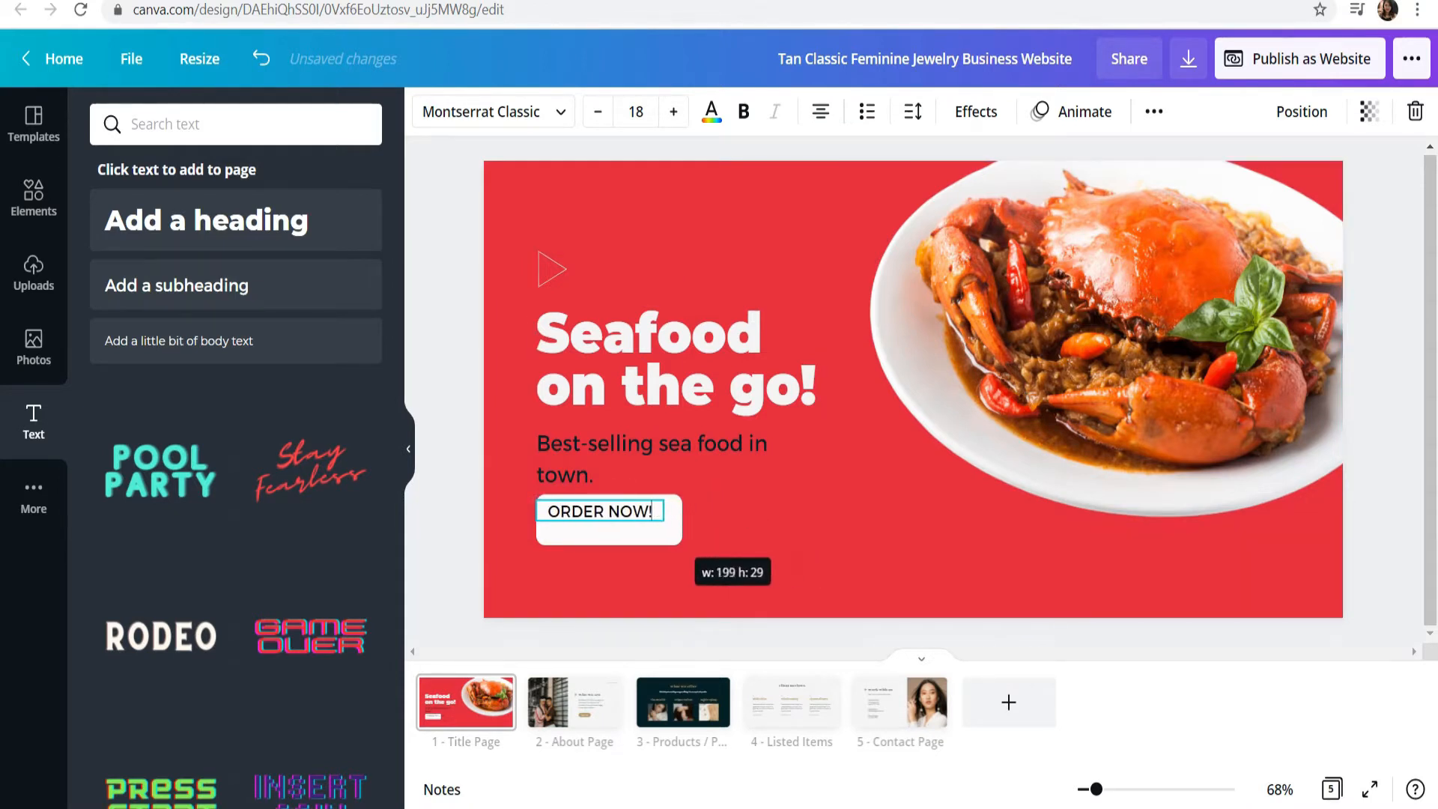
Step: Change the "ORDER NOW!" text's font to Montserrat Extra-Bold
{"action": "left_click", "coordinate": [492, 111]}
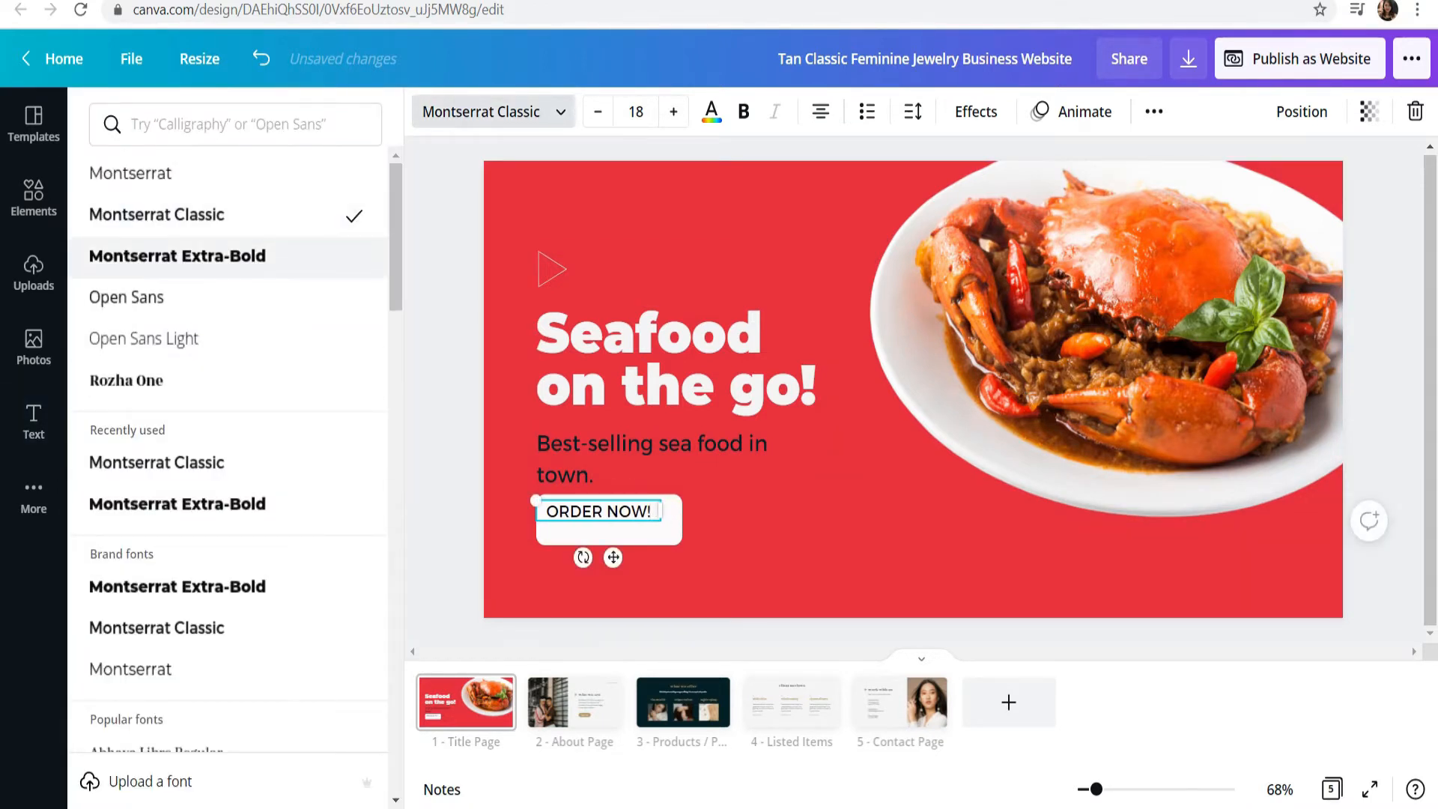
{"action": "left_click", "coordinate": [177, 255]}
{"action": "left_click", "coordinate": [737, 558]}
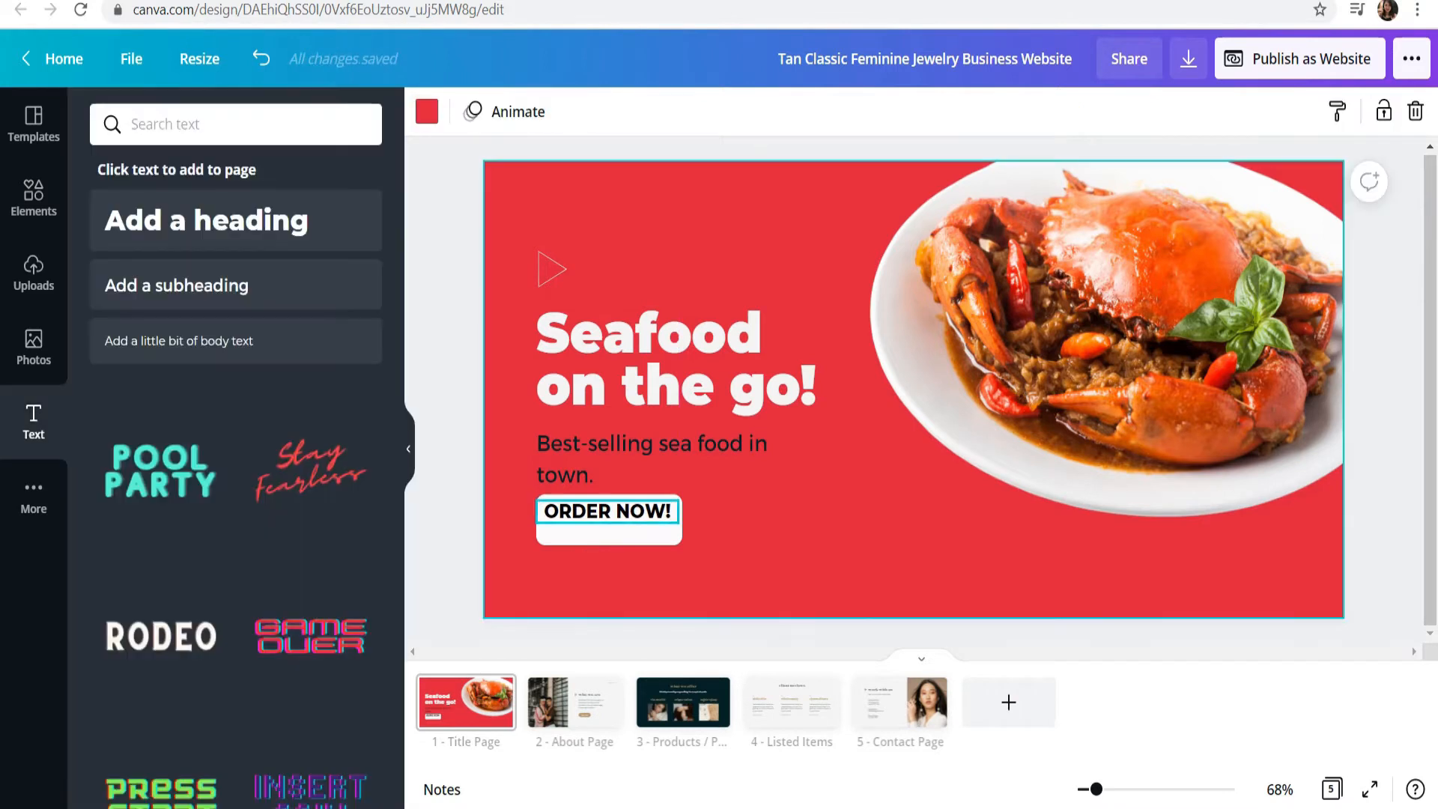
Step: Center the "ORDER NOW!" text on the white button and trim the button's size to fit it
{"action": "mouse_move", "coordinate": [607, 512]}
{"action": "left_mouse_down"}
{"action": "mouse_move", "coordinate": [700, 520]}
{"action": "mouse_move", "coordinate": [678, 537]}
{"action": "mouse_move", "coordinate": [607, 515]}
{"action": "left_mouse_up"}
{"action": "left_click", "coordinate": [737, 558]}
{"action": "left_click", "coordinate": [651, 539]}
{"action": "left_click", "coordinate": [611, 519]}
{"action": "left_click", "coordinate": [749, 554]}
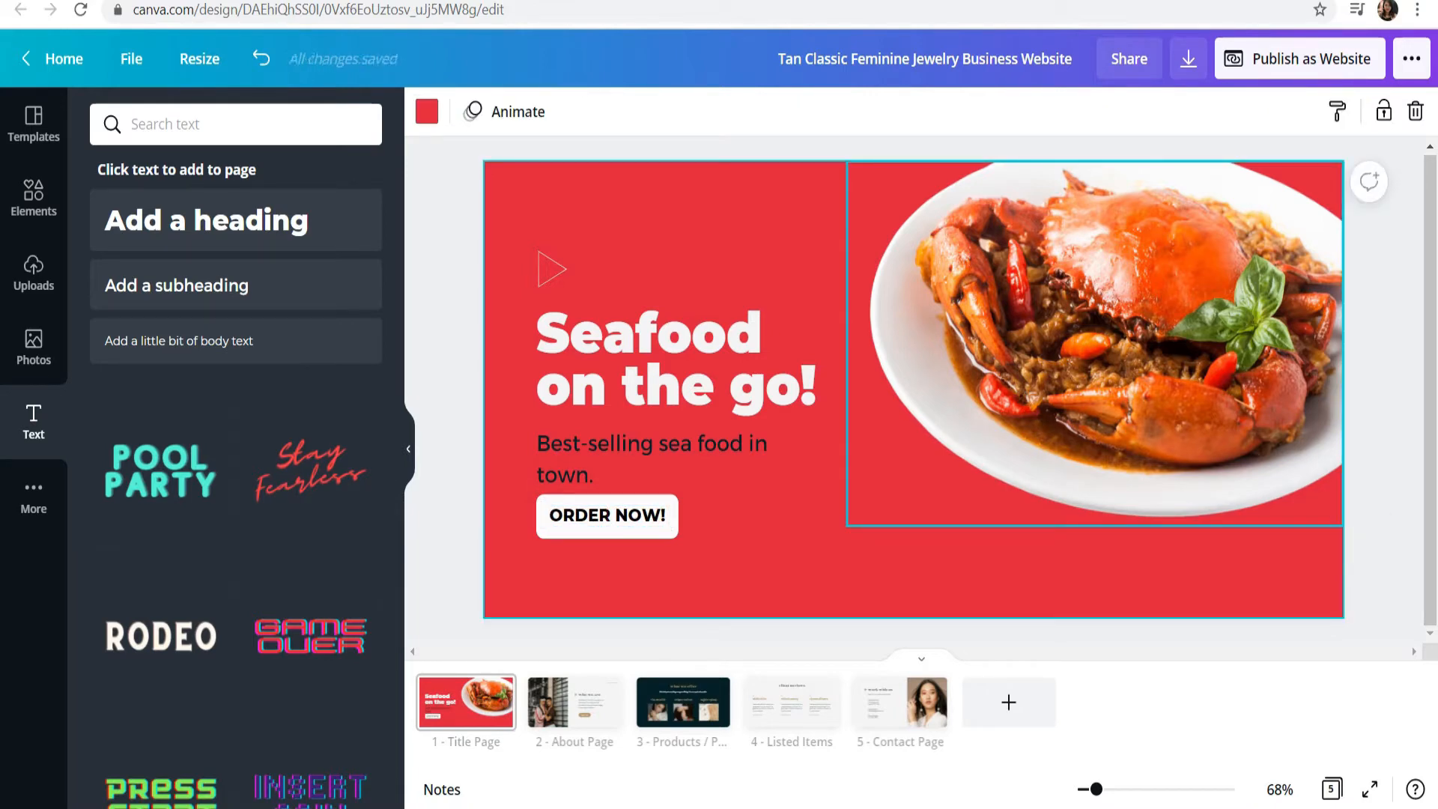
{"action": "left_click", "coordinate": [1384, 420]}
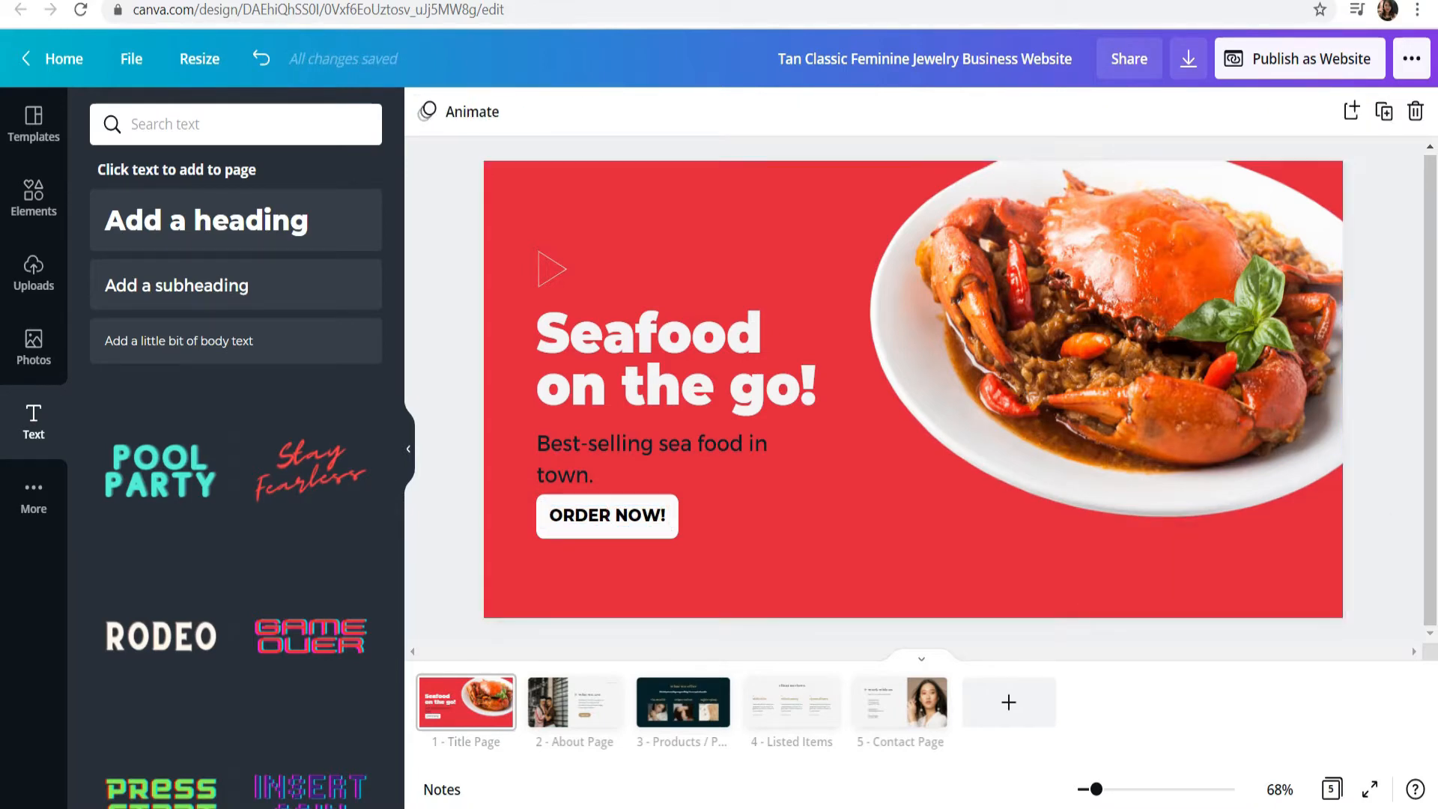
Step: Search the elements for SHAPES and place the striped hexagon over the page's lower-right corner
{"action": "left_click", "coordinate": [34, 198]}
{"action": "scroll", "coordinate": [295, 543], "scroll_direction": "down", "scroll_amount": 4}
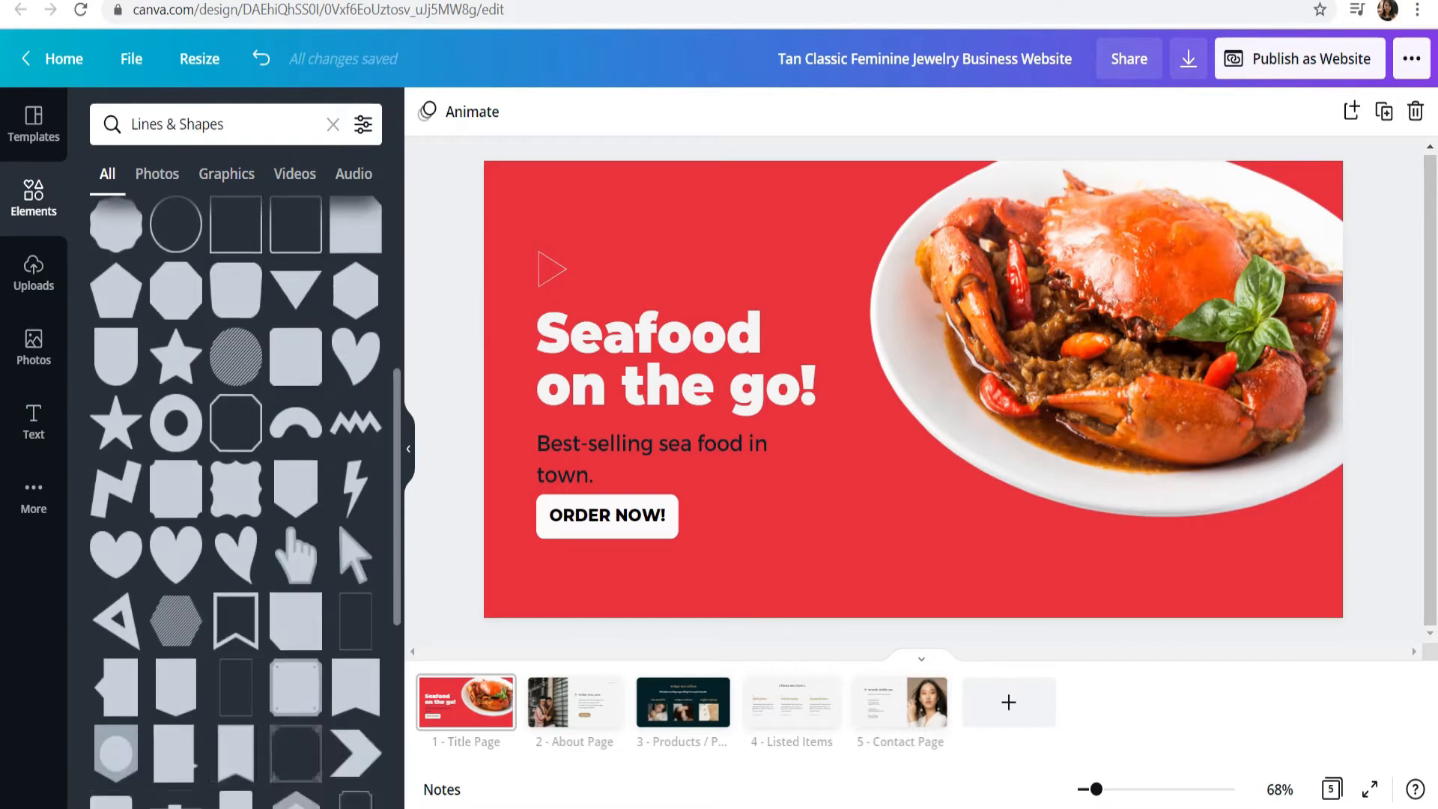
{"action": "scroll", "coordinate": [295, 543], "scroll_direction": "up", "scroll_amount": 5}
{"action": "left_click", "coordinate": [251, 124]}
{"action": "type", "text": "SHAPES"}
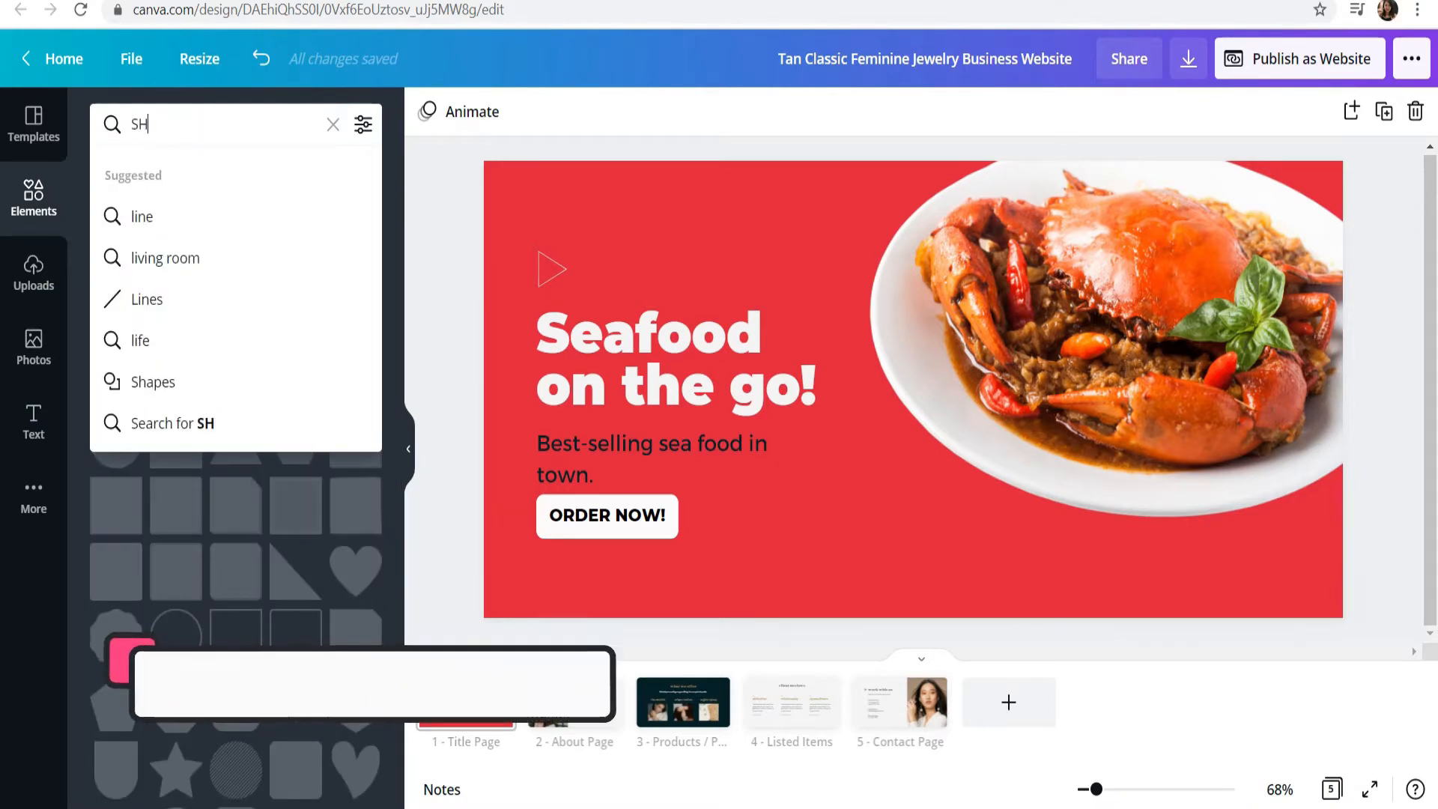
{"action": "key", "text": "Return"}
{"action": "scroll", "coordinate": [236, 449], "scroll_direction": "down", "scroll_amount": 10}
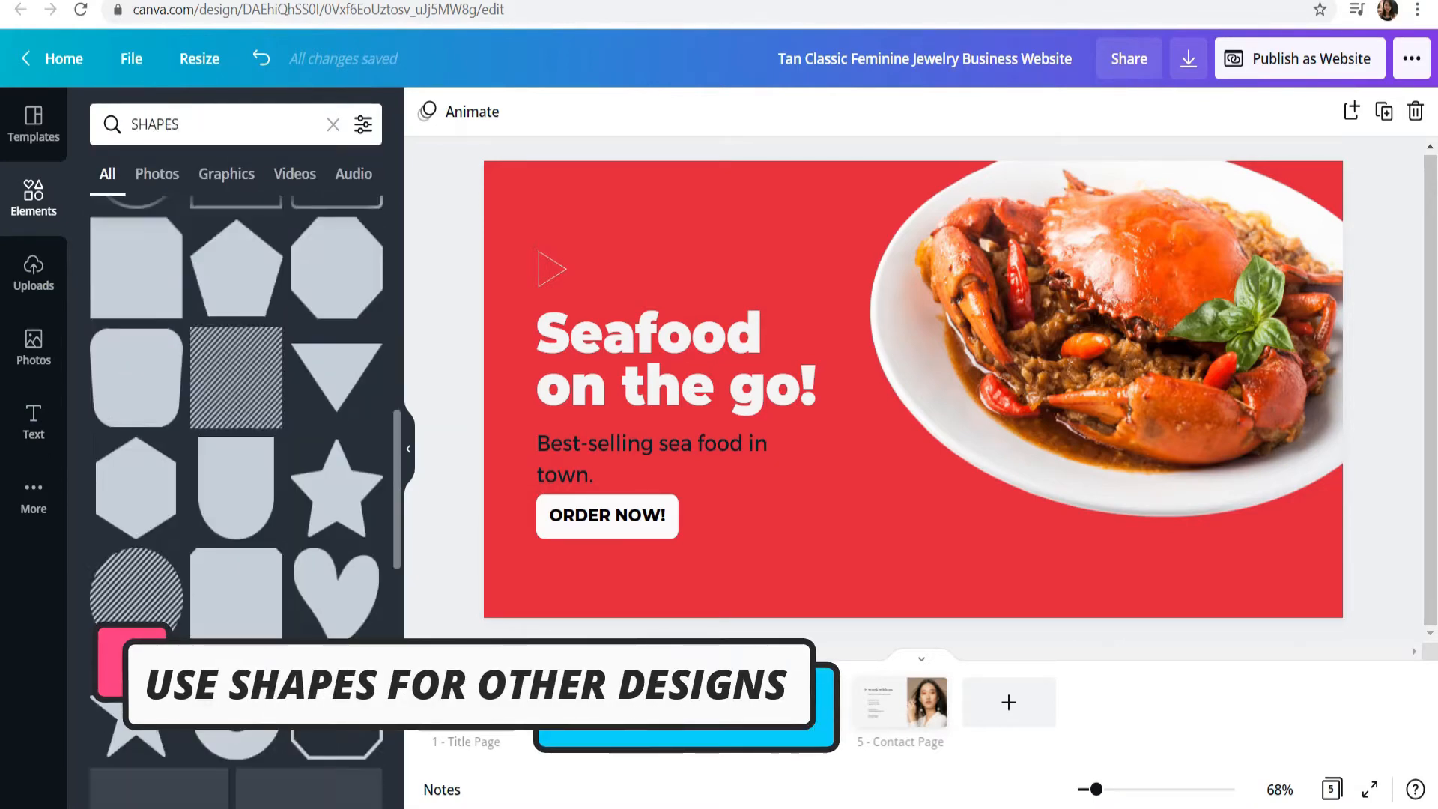
{"action": "scroll", "coordinate": [236, 430], "scroll_direction": "down", "scroll_amount": 3}
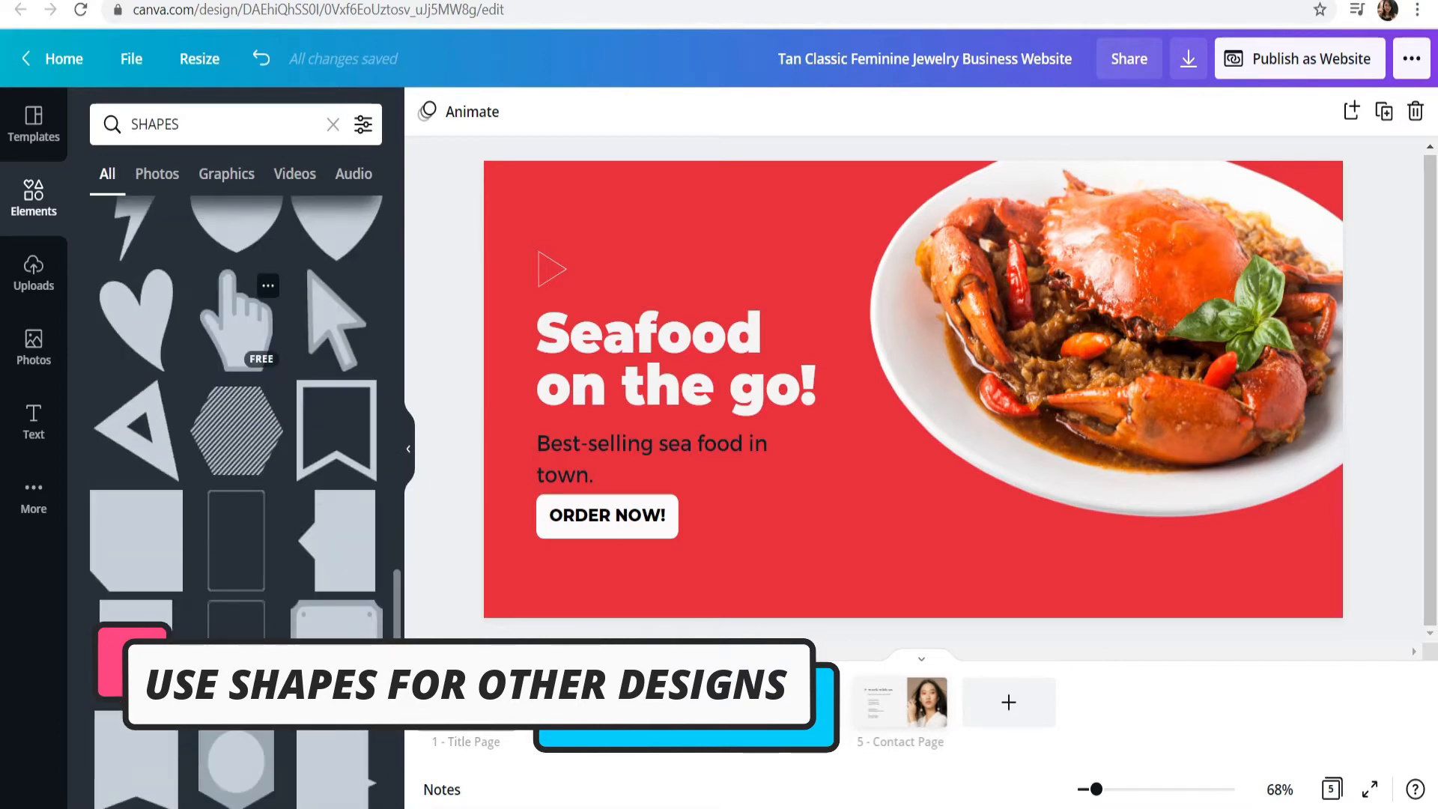
{"action": "left_click", "coordinate": [236, 431]}
{"action": "left_click_drag", "start_coordinate": [914, 389], "coordinate": [1310, 573]}
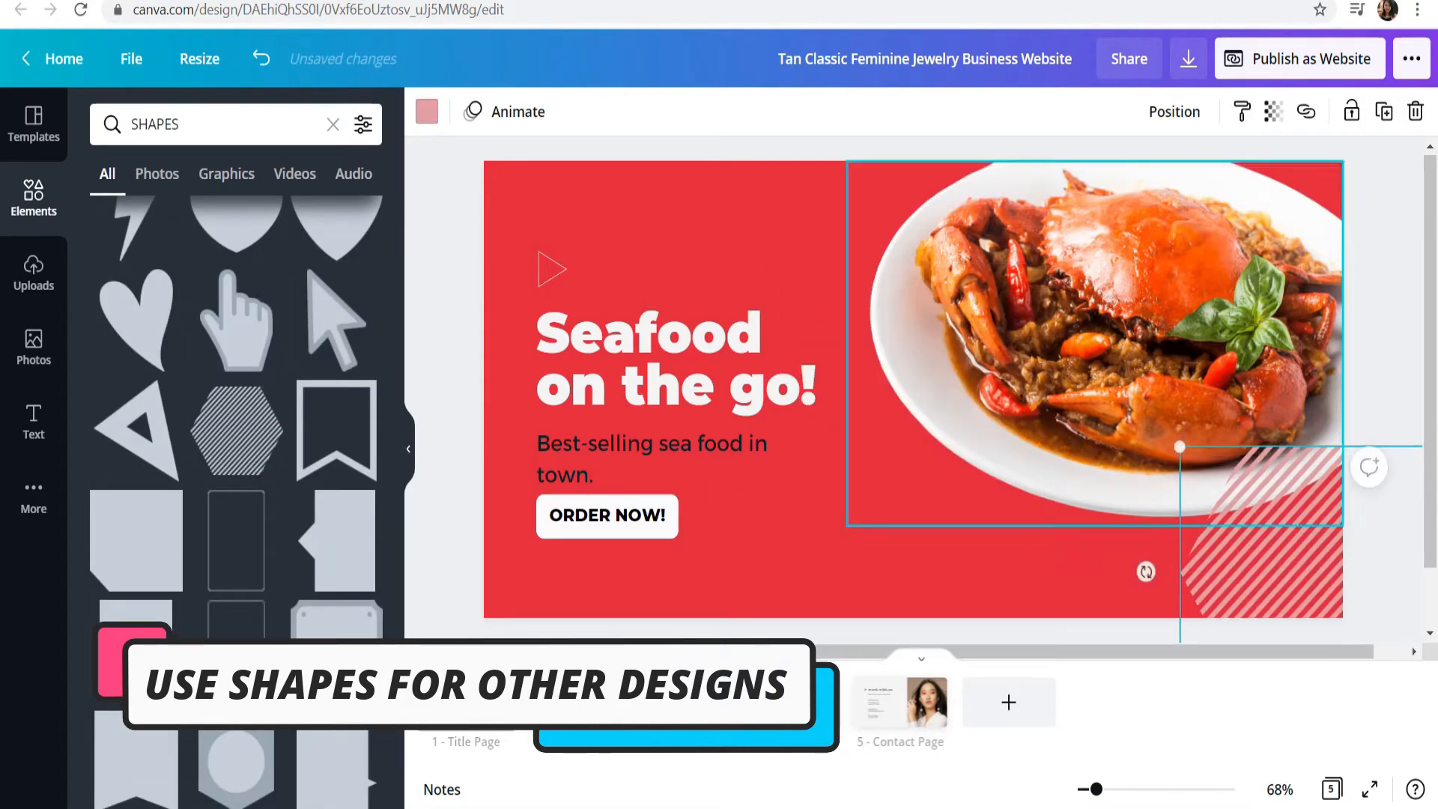
Step: Send the striped hexagon in the lower-right corner behind the crab photo
{"action": "left_click", "coordinate": [1174, 111]}
{"action": "left_click", "coordinate": [1273, 558]}
{"action": "left_click", "coordinate": [1273, 558]}
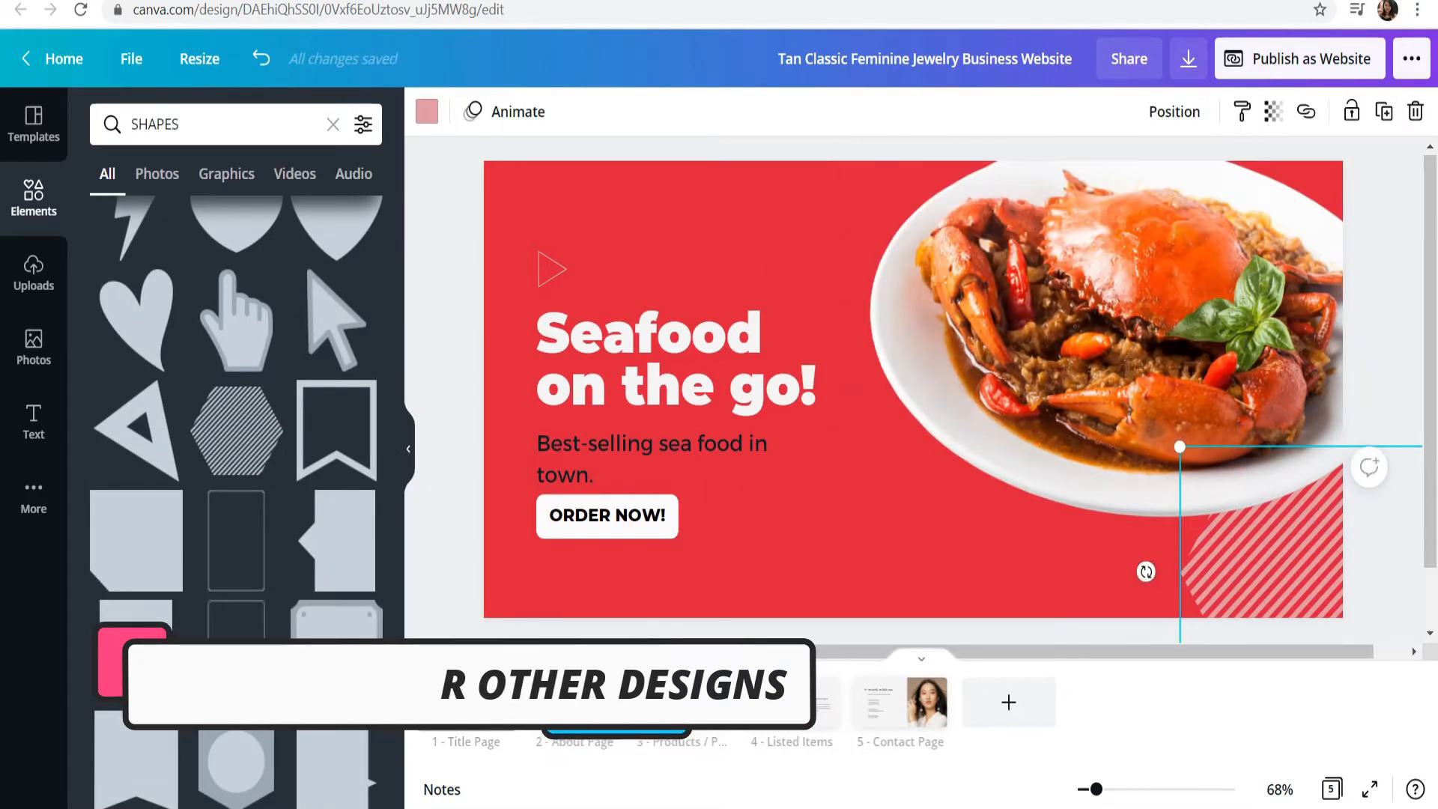
Step: Duplicate the striped hexagon and place the copy to the left of the first one, layered behind the crab photo
{"action": "key", "text": "ctrl+d"}
{"action": "left_click_drag", "start_coordinate": [1265, 524], "coordinate": [910, 351]}
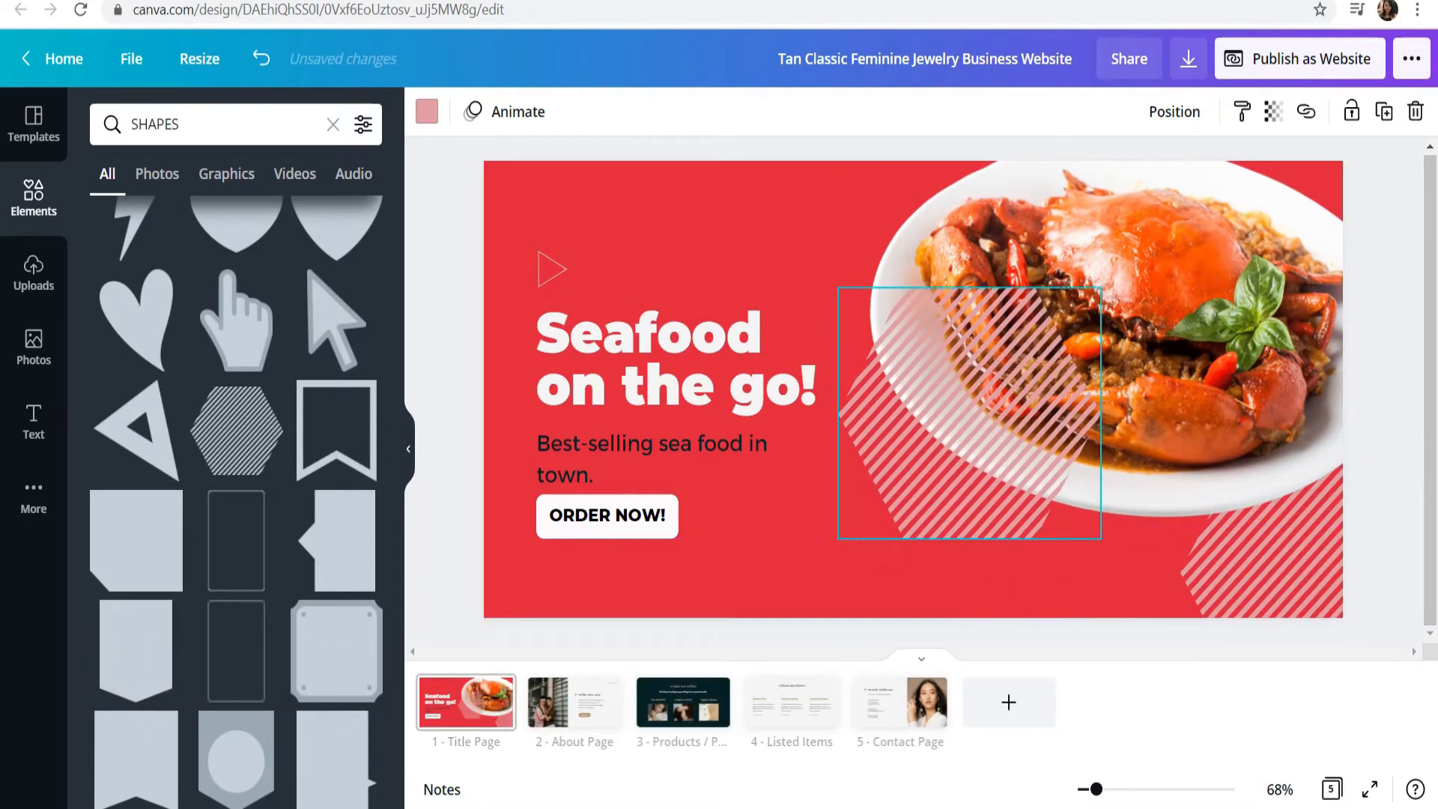
{"action": "left_click", "coordinate": [1175, 111]}
{"action": "left_click", "coordinate": [1382, 479]}
{"action": "left_click_drag", "start_coordinate": [1274, 558], "coordinate": [1251, 499]}
{"action": "left_click_drag", "start_coordinate": [955, 498], "coordinate": [918, 462]}
Step: Duplicate the striped hexagon again, rotating the copy and placing it behind the plate's lower-left side
{"action": "key", "text": "ctrl+d"}
{"action": "left_click_drag", "start_coordinate": [943, 555], "coordinate": [1119, 543]}
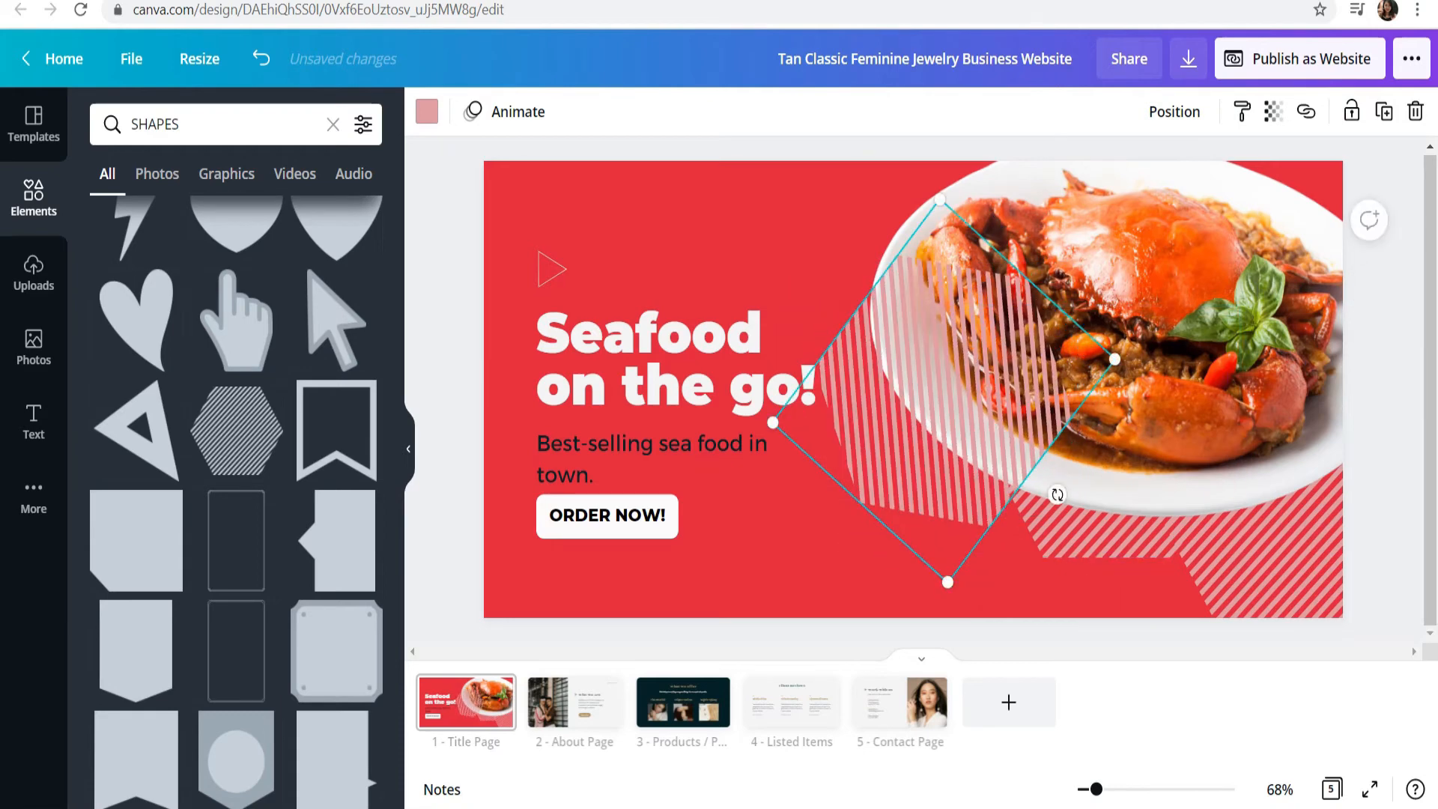
{"action": "left_click_drag", "start_coordinate": [989, 442], "coordinate": [1004, 432]}
{"action": "left_click", "coordinate": [1174, 111]}
{"action": "left_click", "coordinate": [1086, 216]}
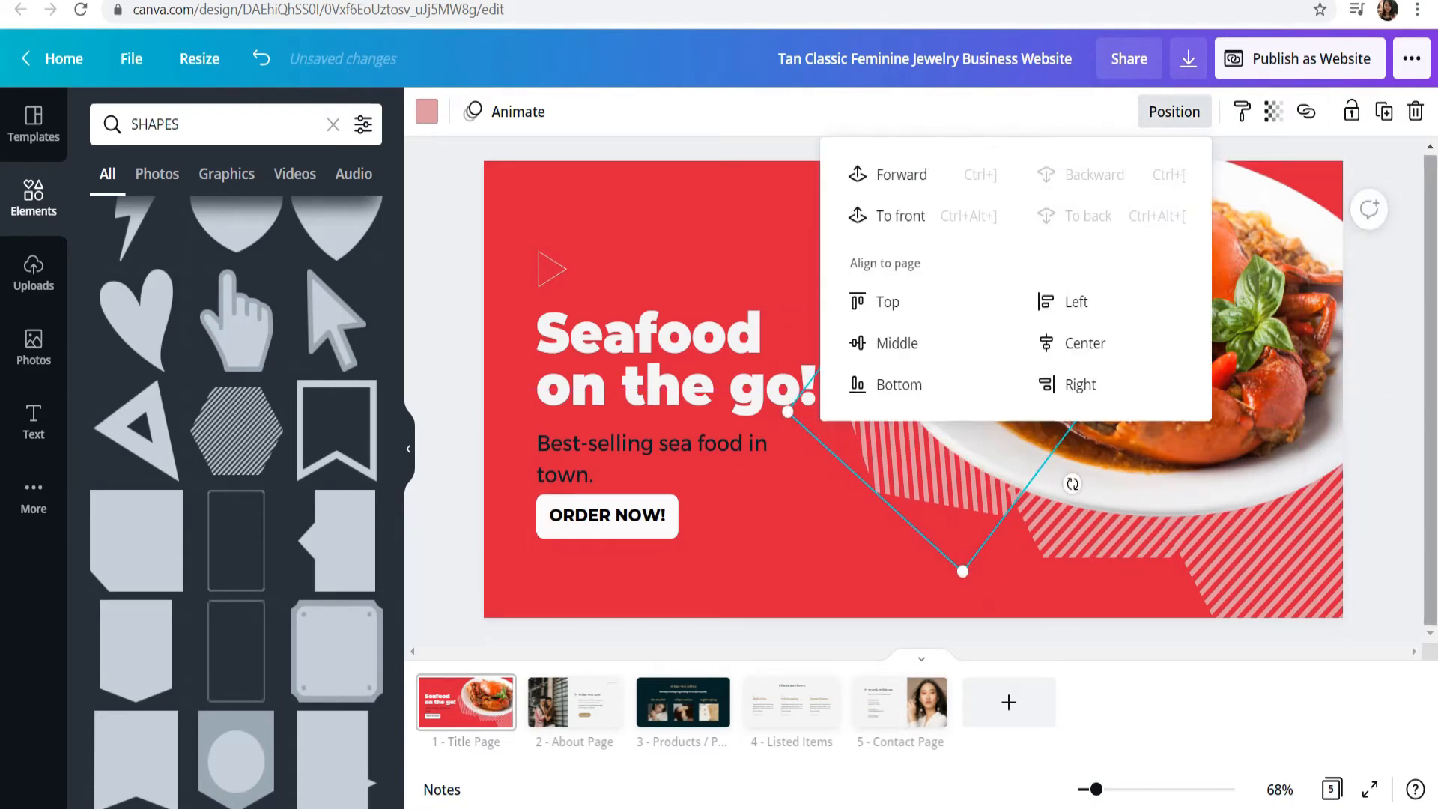
{"action": "left_click", "coordinate": [1386, 330]}
Step: Nudge the rotated striped hexagon to the right so less of it shows beside the plate
{"action": "mouse_move", "coordinate": [1078, 352]}
{"action": "left_mouse_down"}
{"action": "mouse_move", "coordinate": [1079, 331]}
{"action": "mouse_move", "coordinate": [1078, 374]}
{"action": "mouse_move", "coordinate": [1078, 352]}
{"action": "left_mouse_up"}
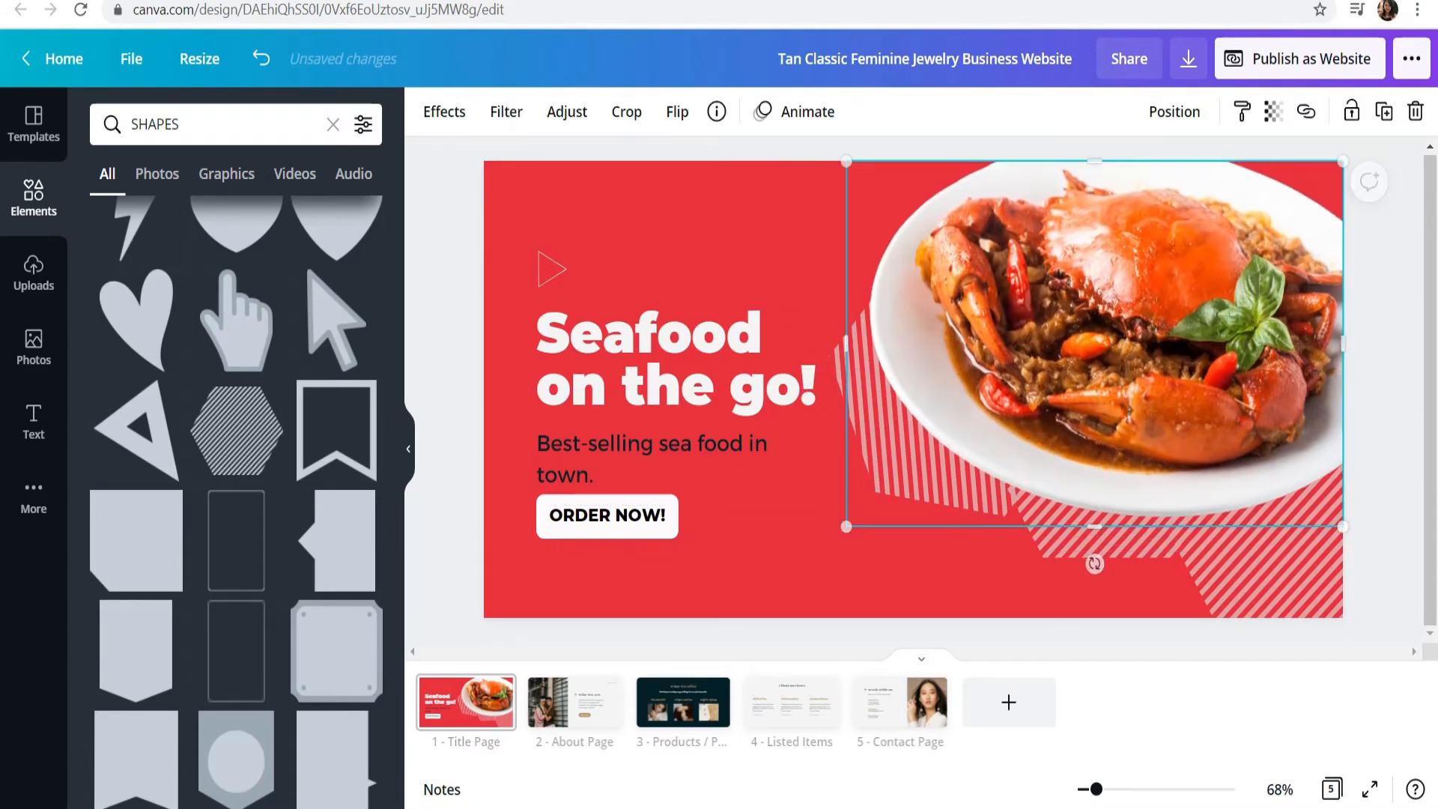
{"action": "left_click", "coordinate": [1385, 360]}
{"action": "left_click", "coordinate": [1168, 337]}
{"action": "left_click_drag", "start_coordinate": [846, 344], "coordinate": [863, 346]}
{"action": "left_click", "coordinate": [719, 491]}
Step: Stretch a pink cut-corner shape into a banner along the page's upper edge and layer it behind the crab photo
{"action": "left_click_drag", "start_coordinate": [1025, 183], "coordinate": [1044, 183]}
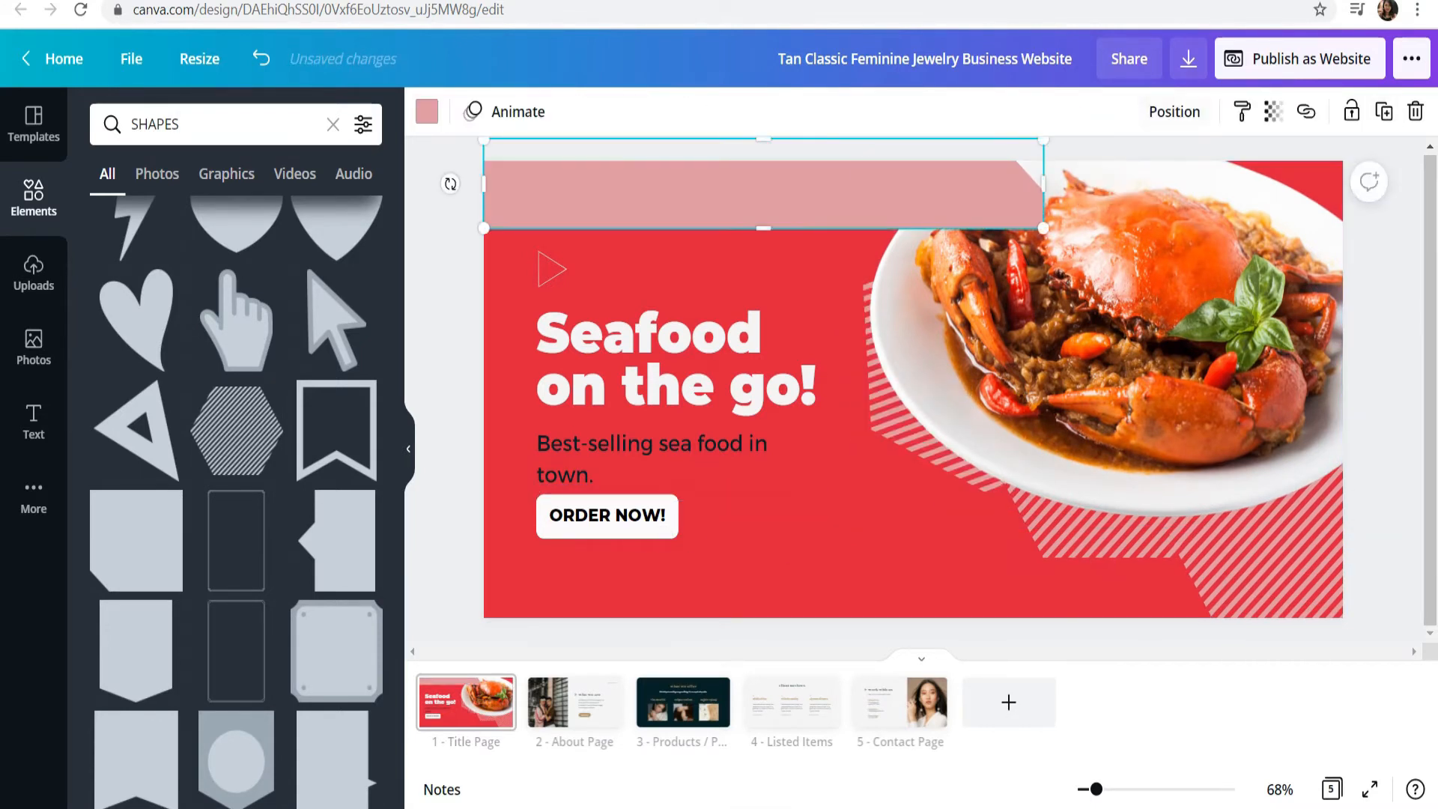
{"action": "left_click", "coordinate": [1174, 111]}
{"action": "left_click", "coordinate": [1097, 173]}
{"action": "key", "text": "Escape"}
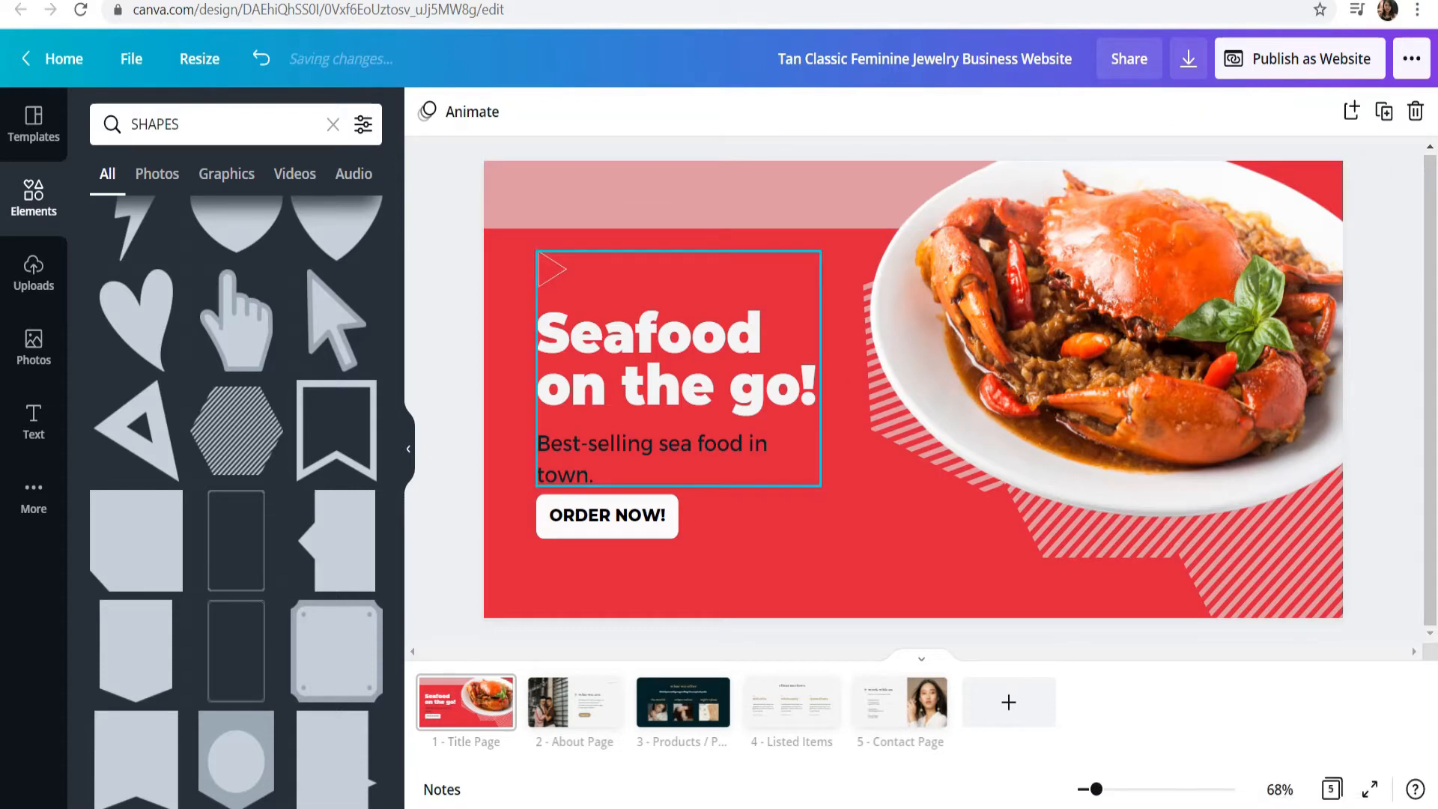
Step: Recolor the pink banner along the page's upper edge with the off-white color from the logo palette
{"action": "left_click", "coordinate": [644, 196]}
{"action": "left_click", "coordinate": [427, 112]}
{"action": "left_click", "coordinate": [211, 404]}
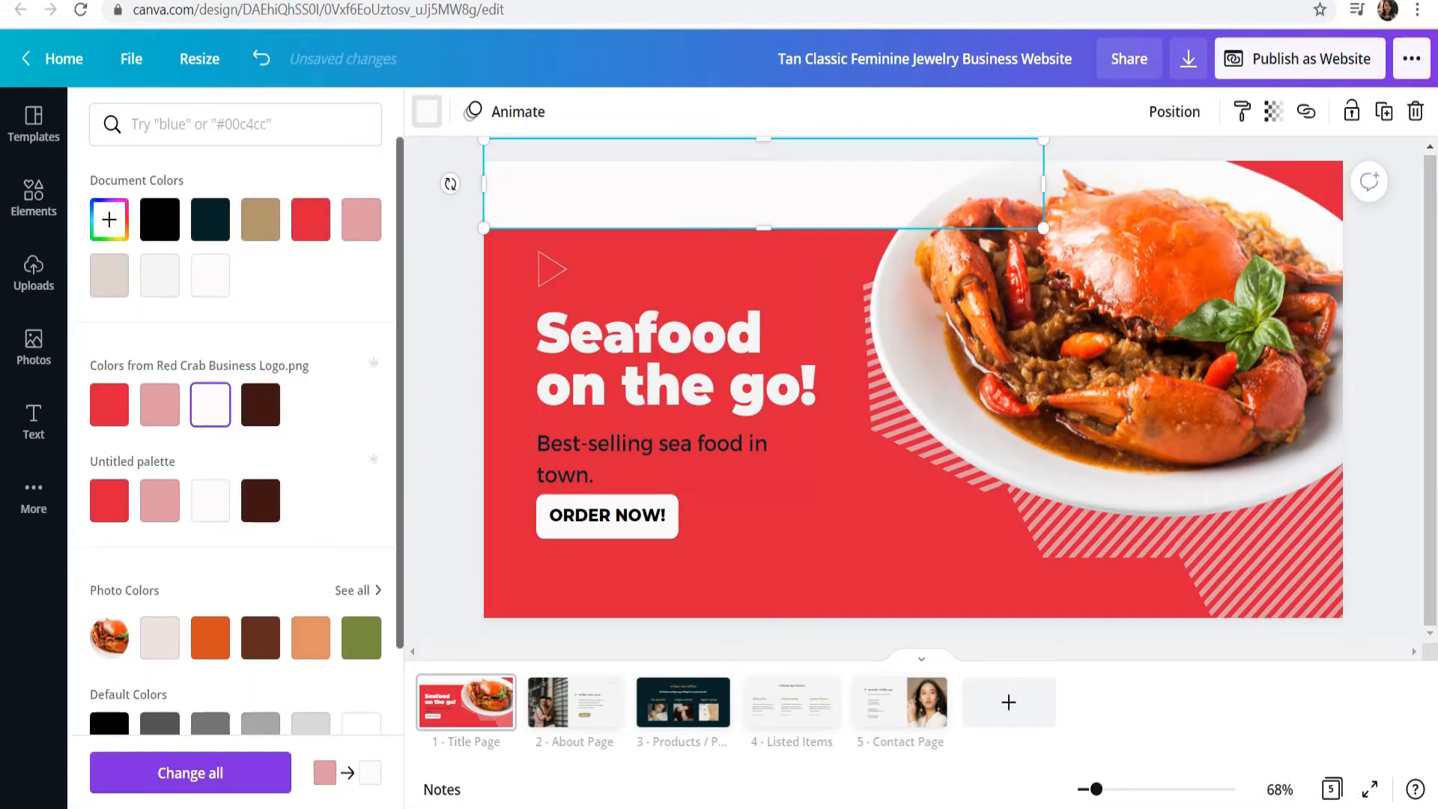
{"action": "key", "text": "Escape"}
Step: Insert the uploaded crab logo, shrink it and place it in the white banner above the headline
{"action": "left_click", "coordinate": [34, 273]}
{"action": "left_click", "coordinate": [146, 371]}
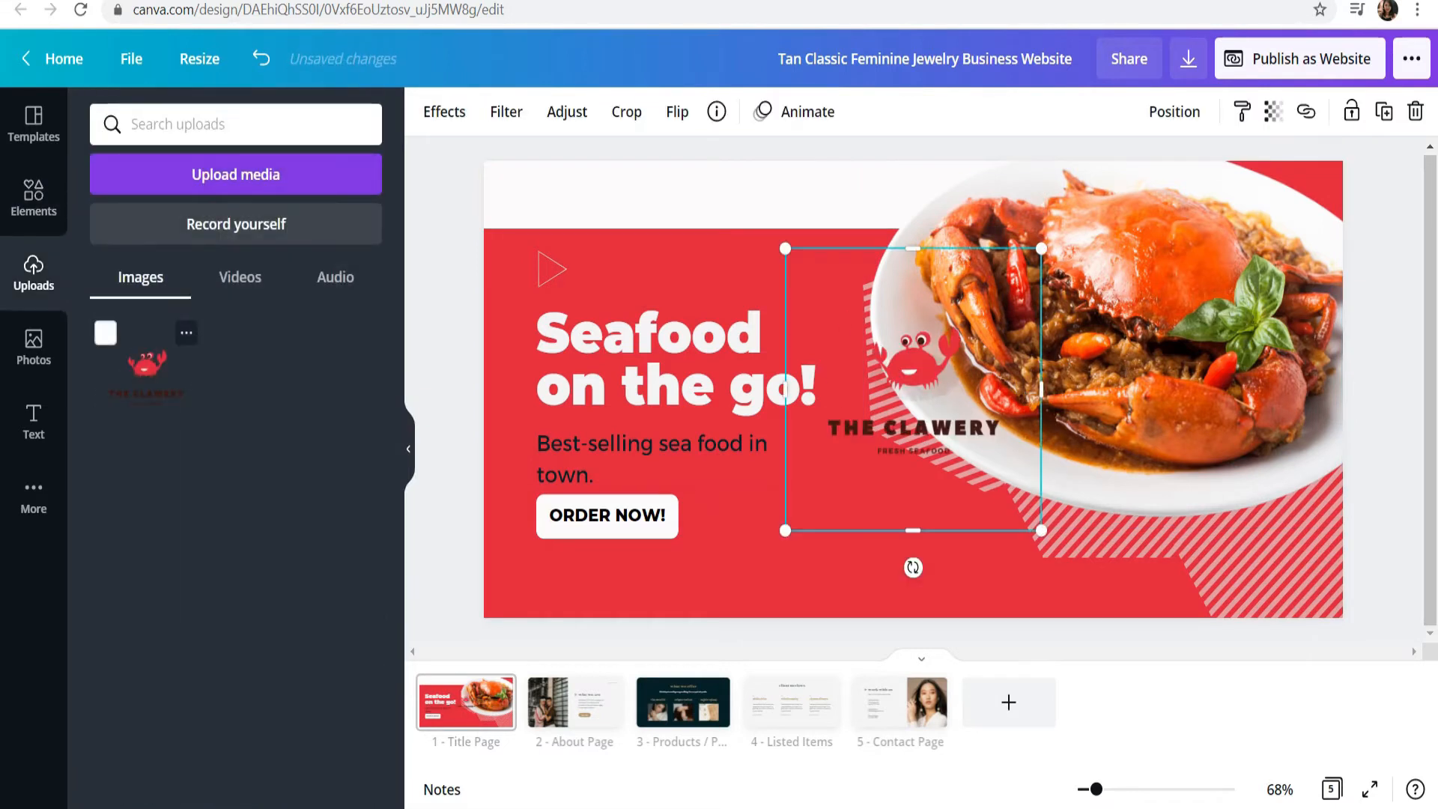
{"action": "left_click_drag", "start_coordinate": [1041, 531], "coordinate": [946, 425]}
{"action": "left_click_drag", "start_coordinate": [866, 341], "coordinate": [579, 211]}
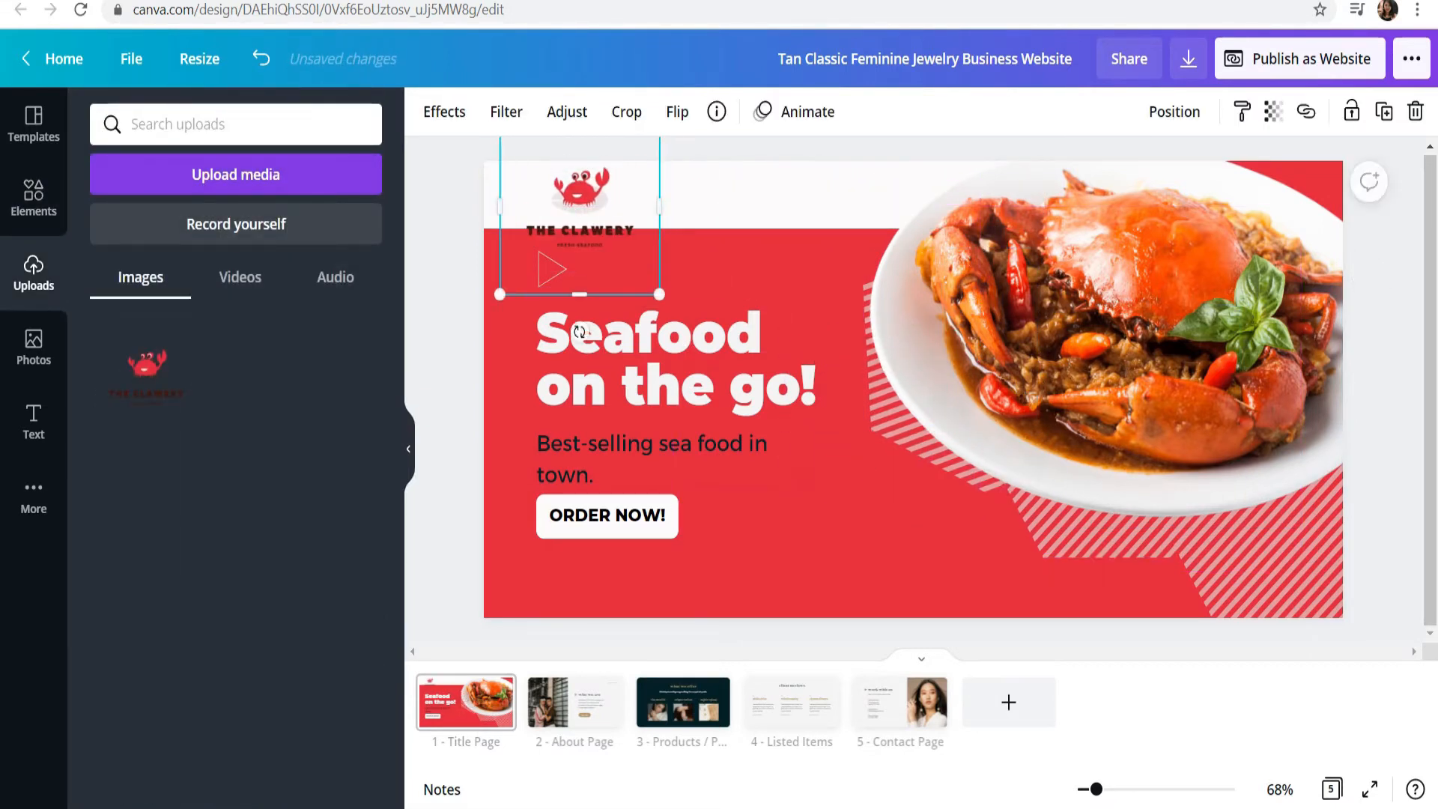
{"action": "left_click_drag", "start_coordinate": [660, 295], "coordinate": [599, 229]}
{"action": "left_click_drag", "start_coordinate": [550, 188], "coordinate": [575, 211]}
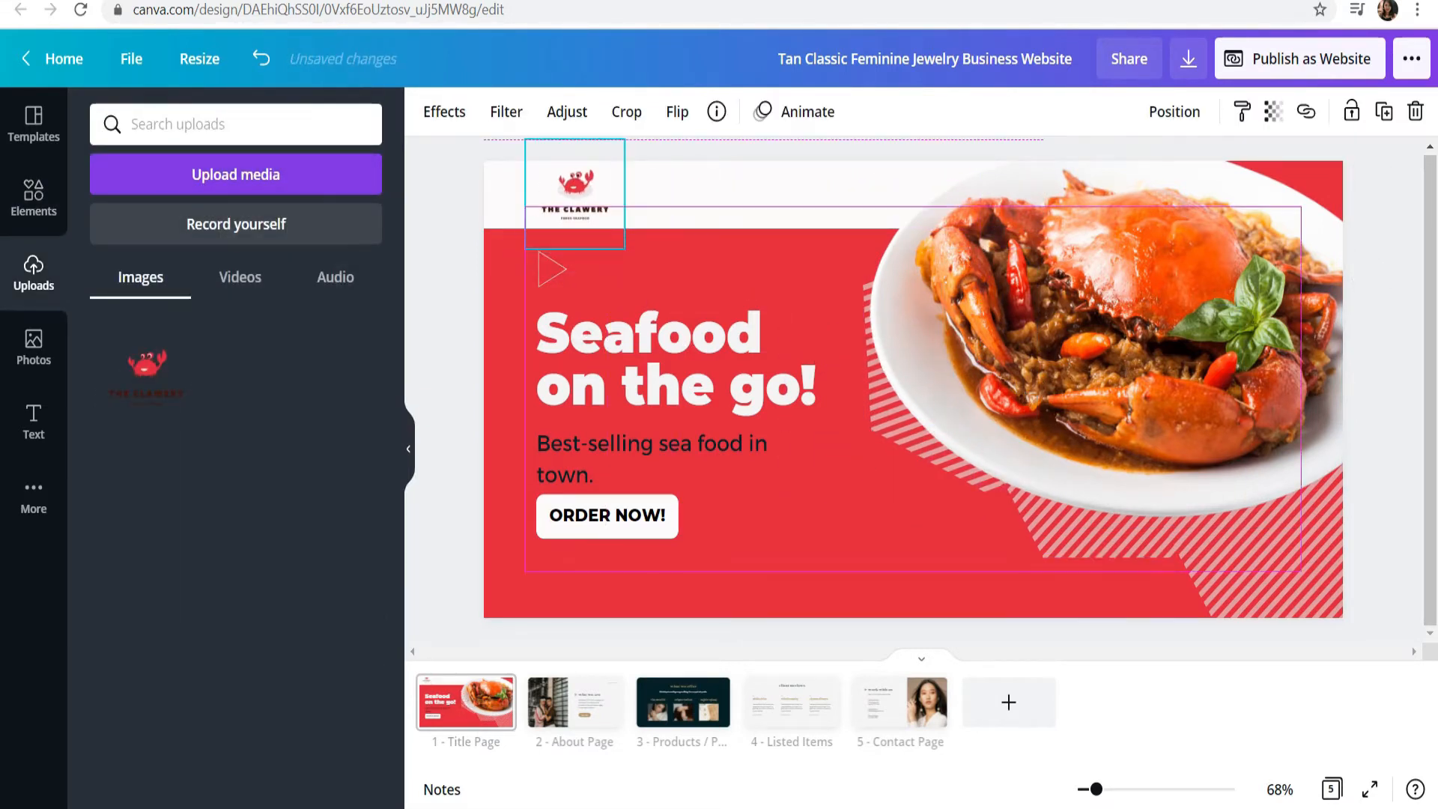
{"action": "key", "text": "Escape"}
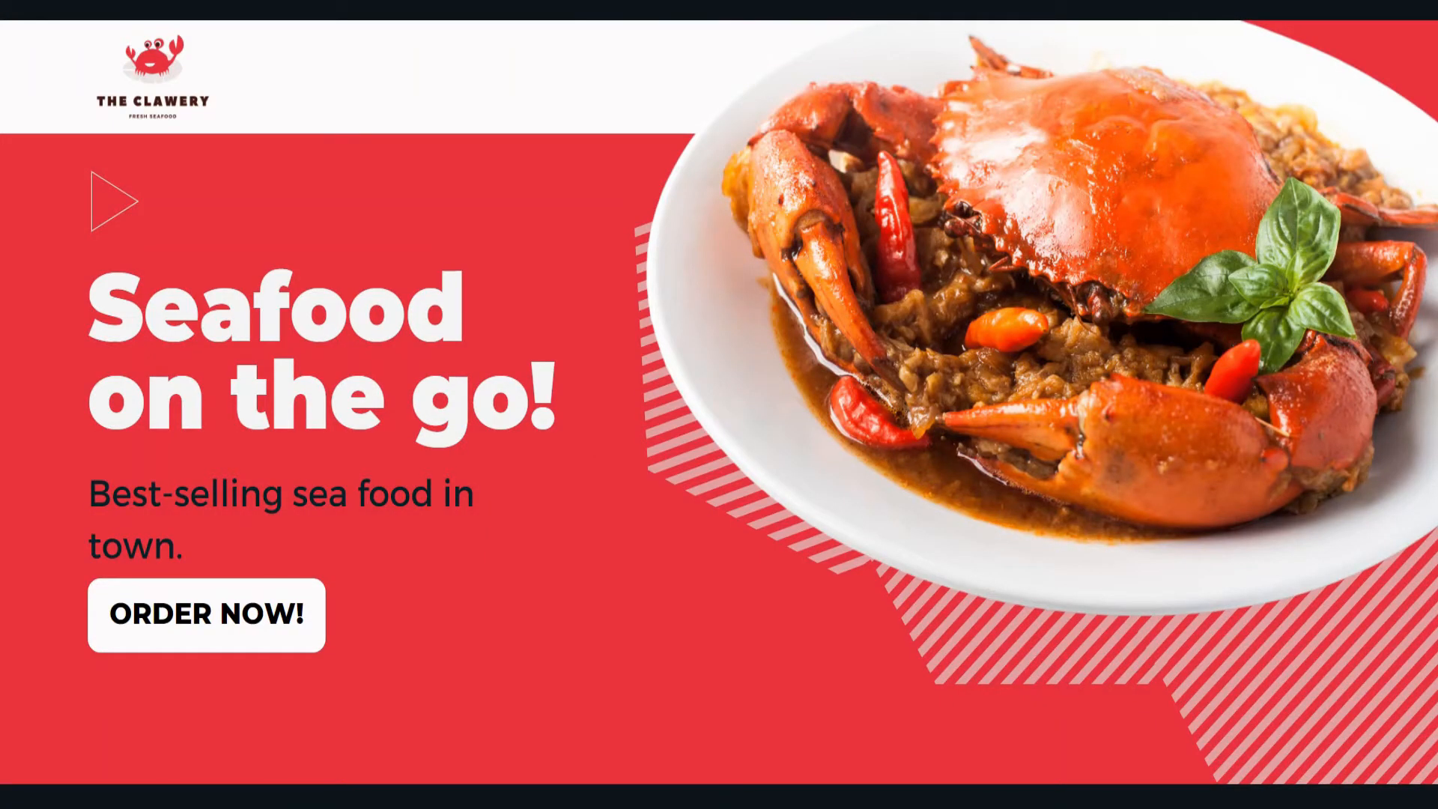
{"action": "key", "text": "Escape"}
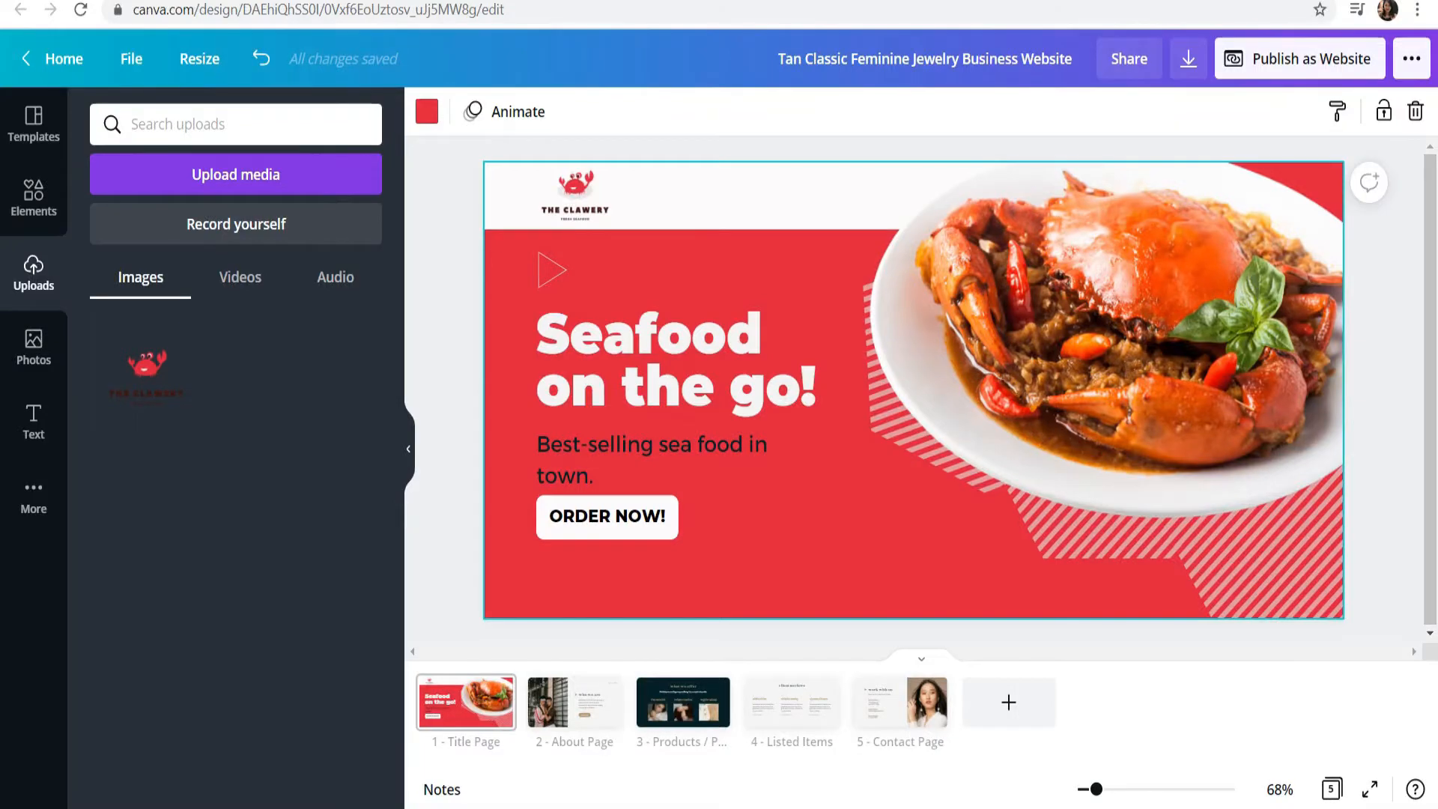
Step: Add a subheading reading "Home" and place it in the white banner beside the logo
{"action": "left_click", "coordinate": [34, 198]}
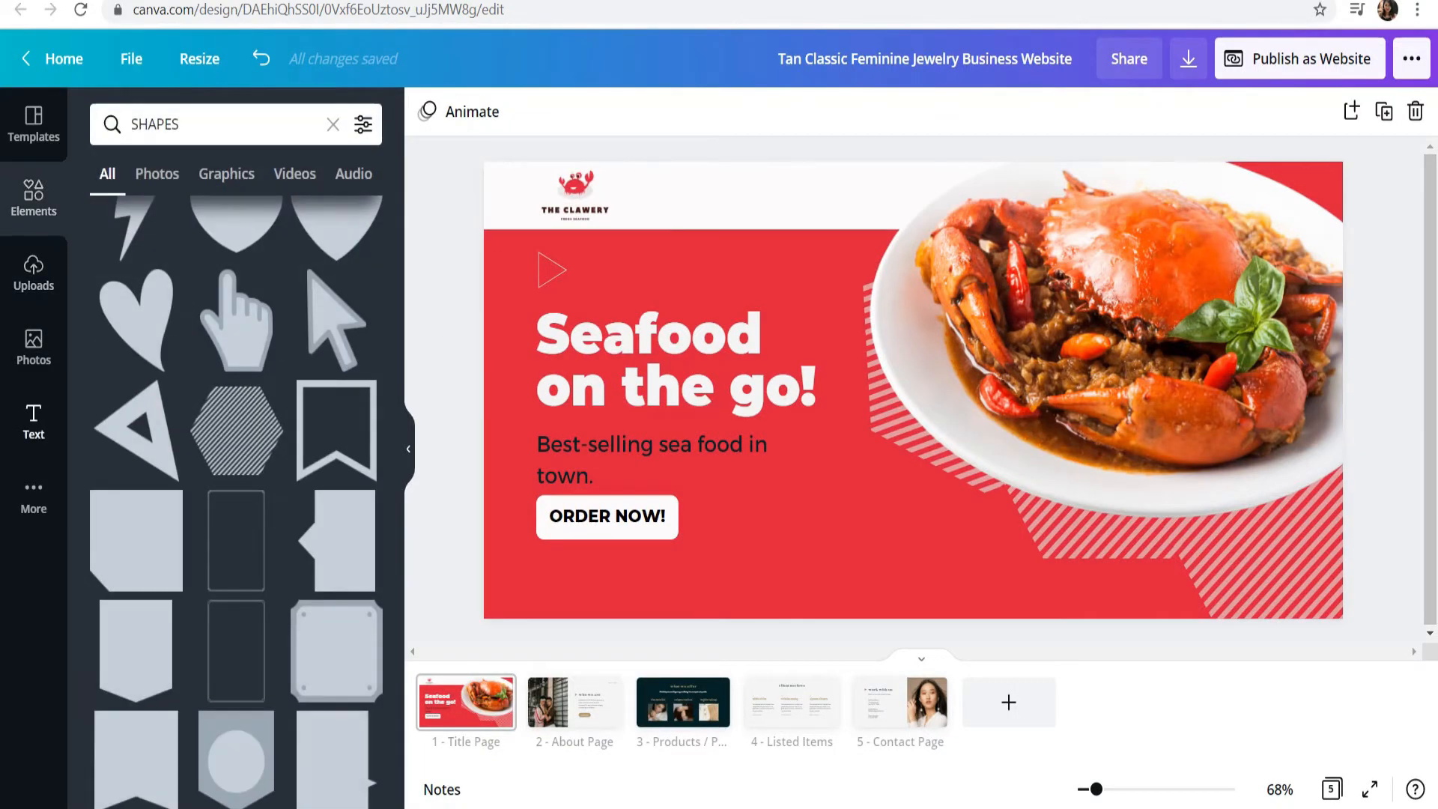
{"action": "left_click", "coordinate": [34, 421]}
{"action": "left_click", "coordinate": [177, 285]}
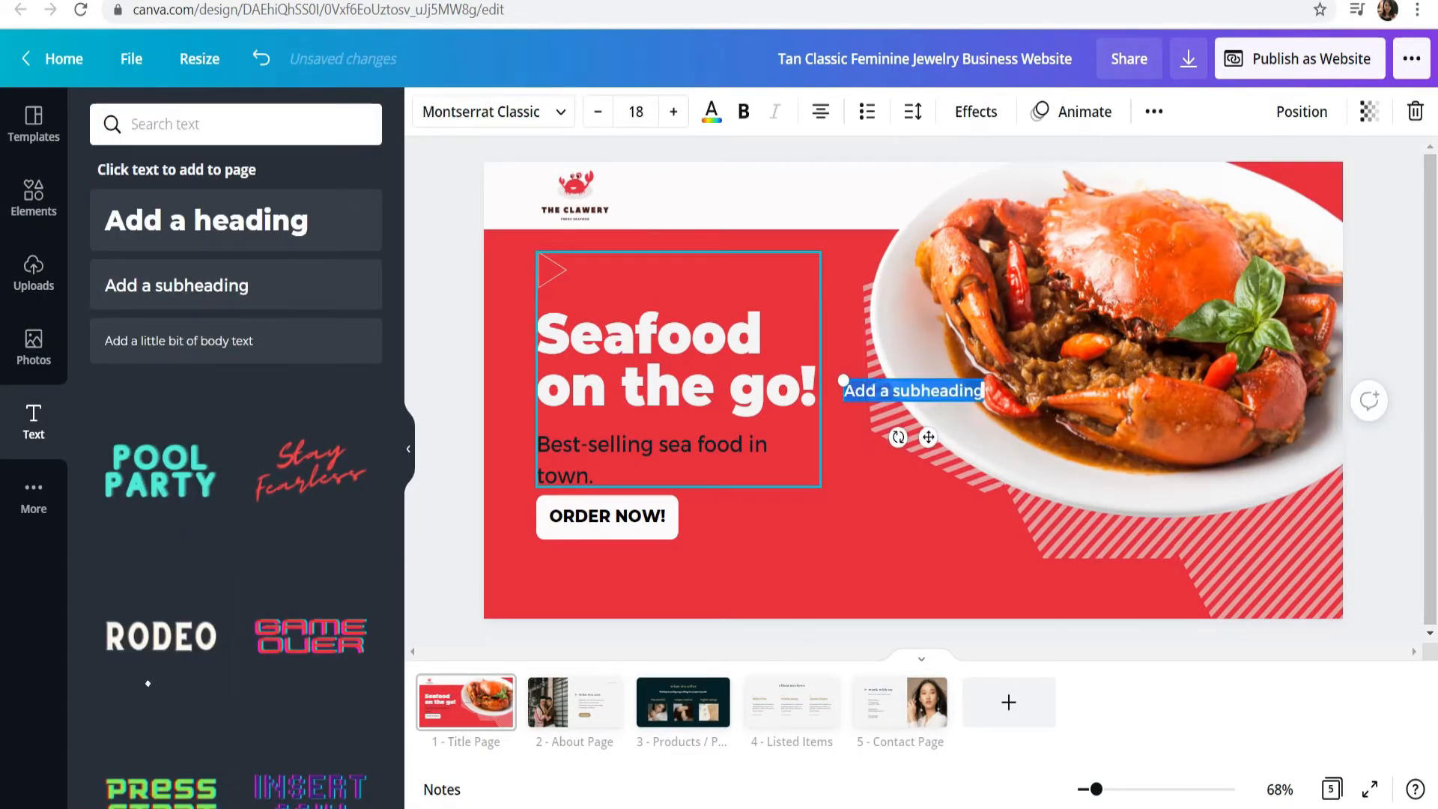
{"action": "type", "text": "Homwe"}
{"action": "key", "text": "BackSpace"}
{"action": "key", "text": "BackSpace"}
{"action": "type", "text": "e"}
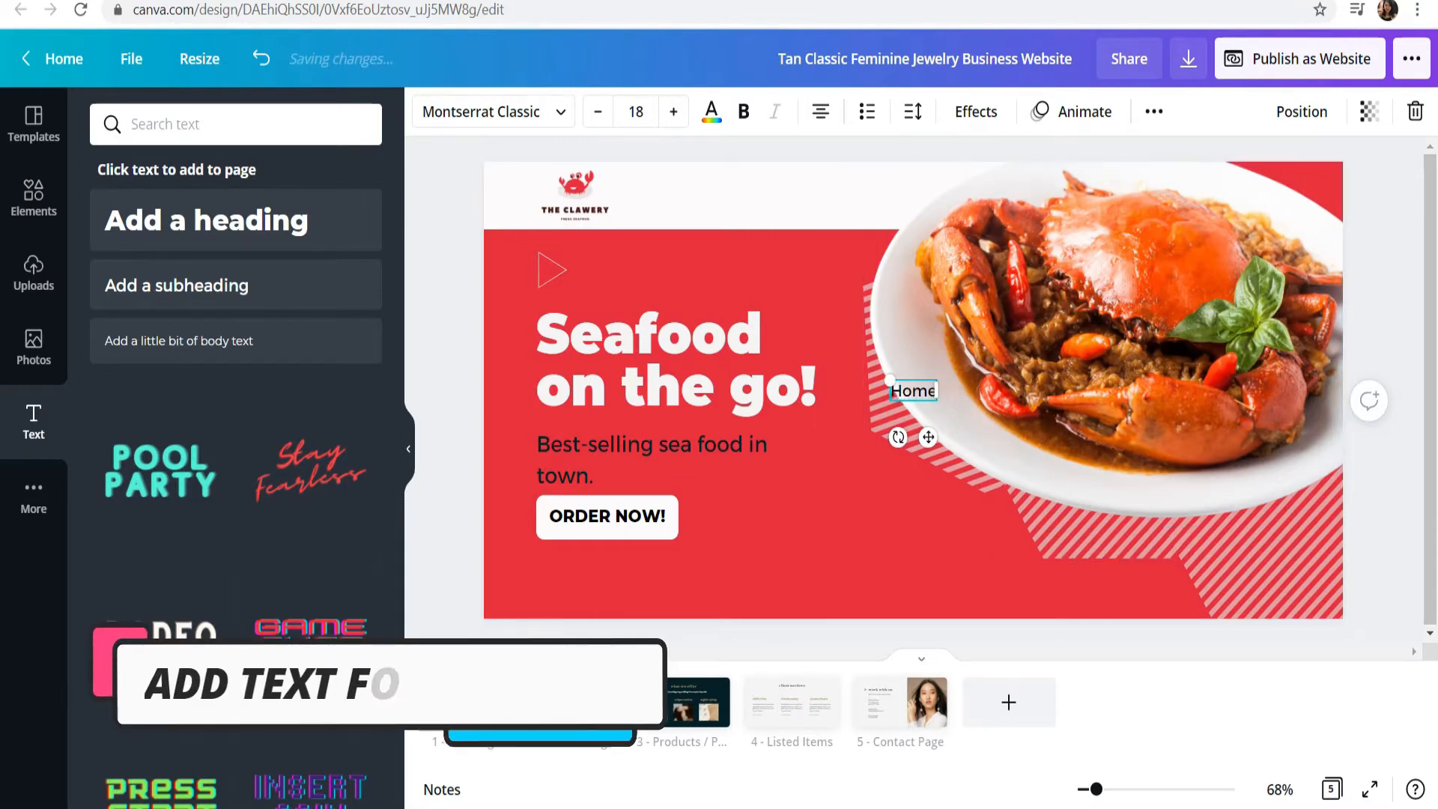
{"action": "left_click_drag", "start_coordinate": [928, 436], "coordinate": [743, 241]}
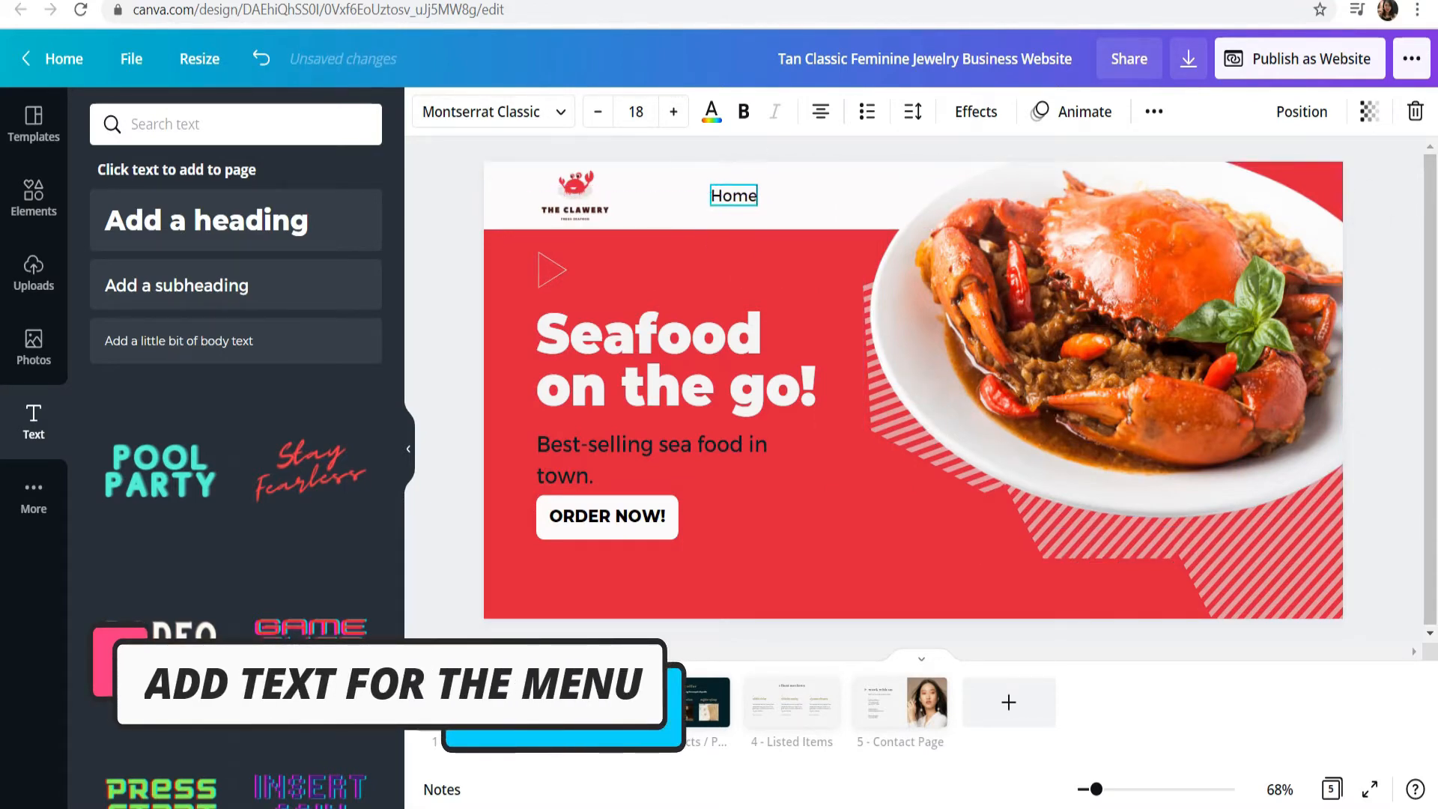
{"action": "key", "text": "ctrl+d"}
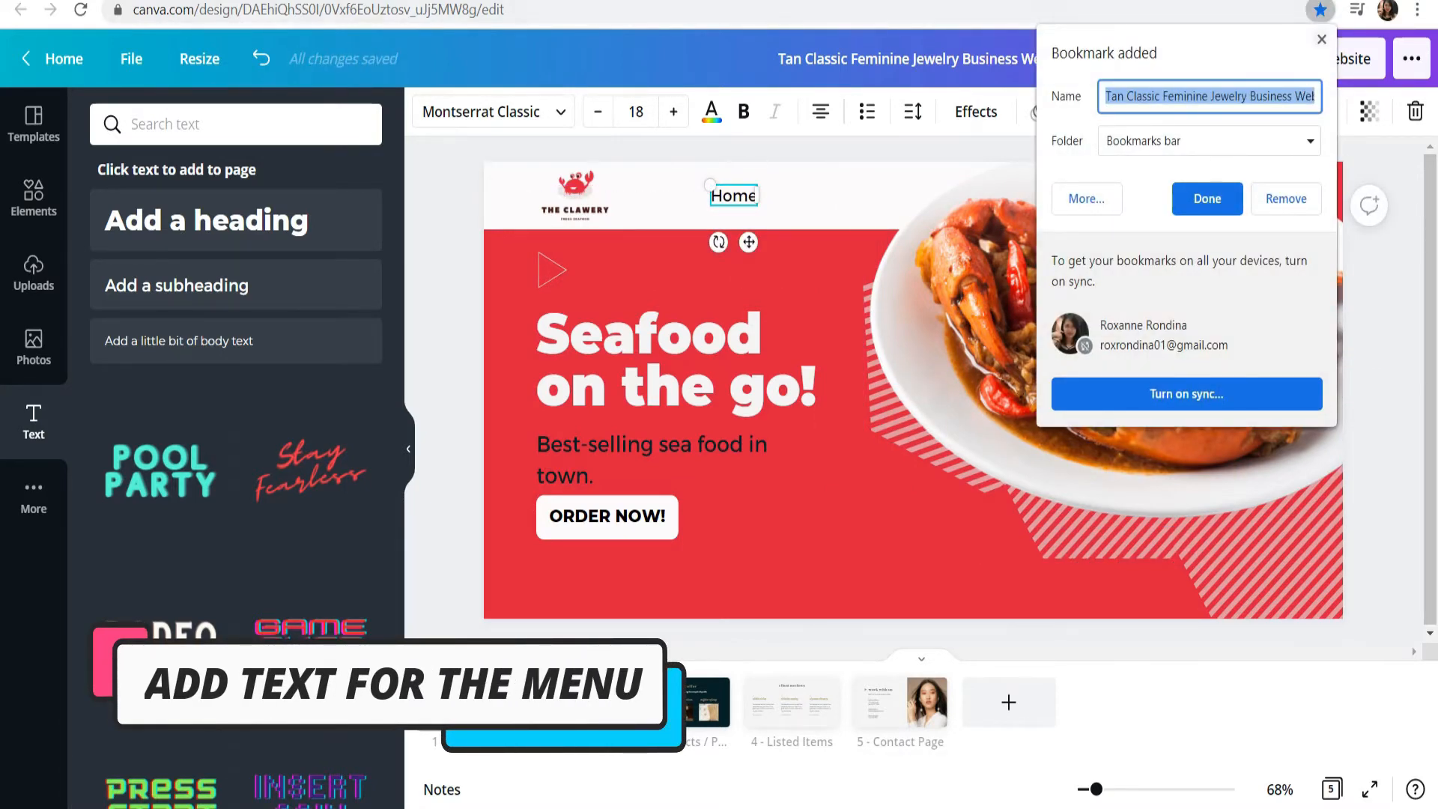
{"action": "key", "text": "Escape"}
{"action": "key", "text": "Escape"}
Step: Duplicate the "Home" text, place the copy to its right in the banner and change it to "About"
{"action": "left_click", "coordinate": [734, 195]}
{"action": "key", "text": "ctrl+d"}
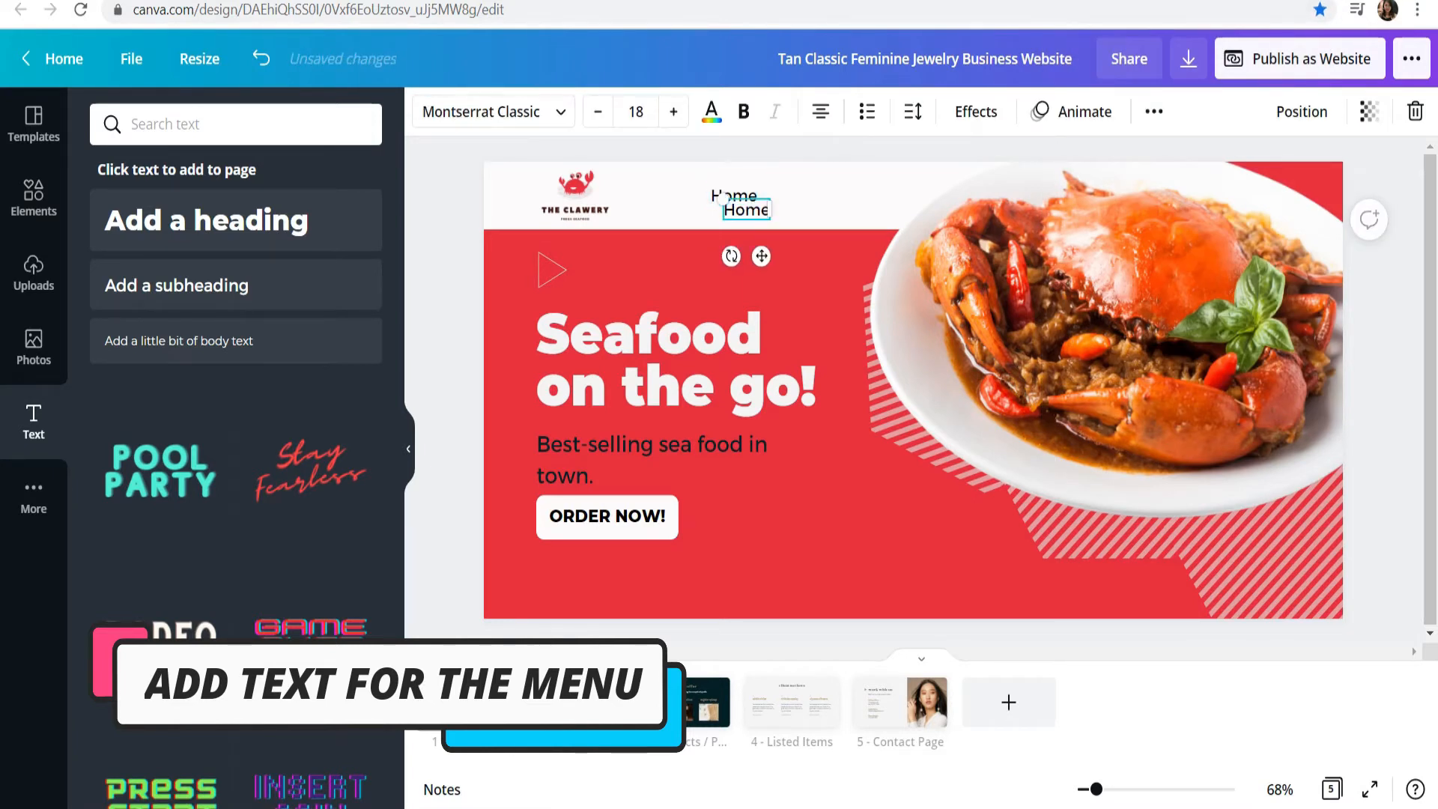
{"action": "left_click_drag", "start_coordinate": [747, 210], "coordinate": [798, 196]}
{"action": "double_click", "coordinate": [797, 196]}
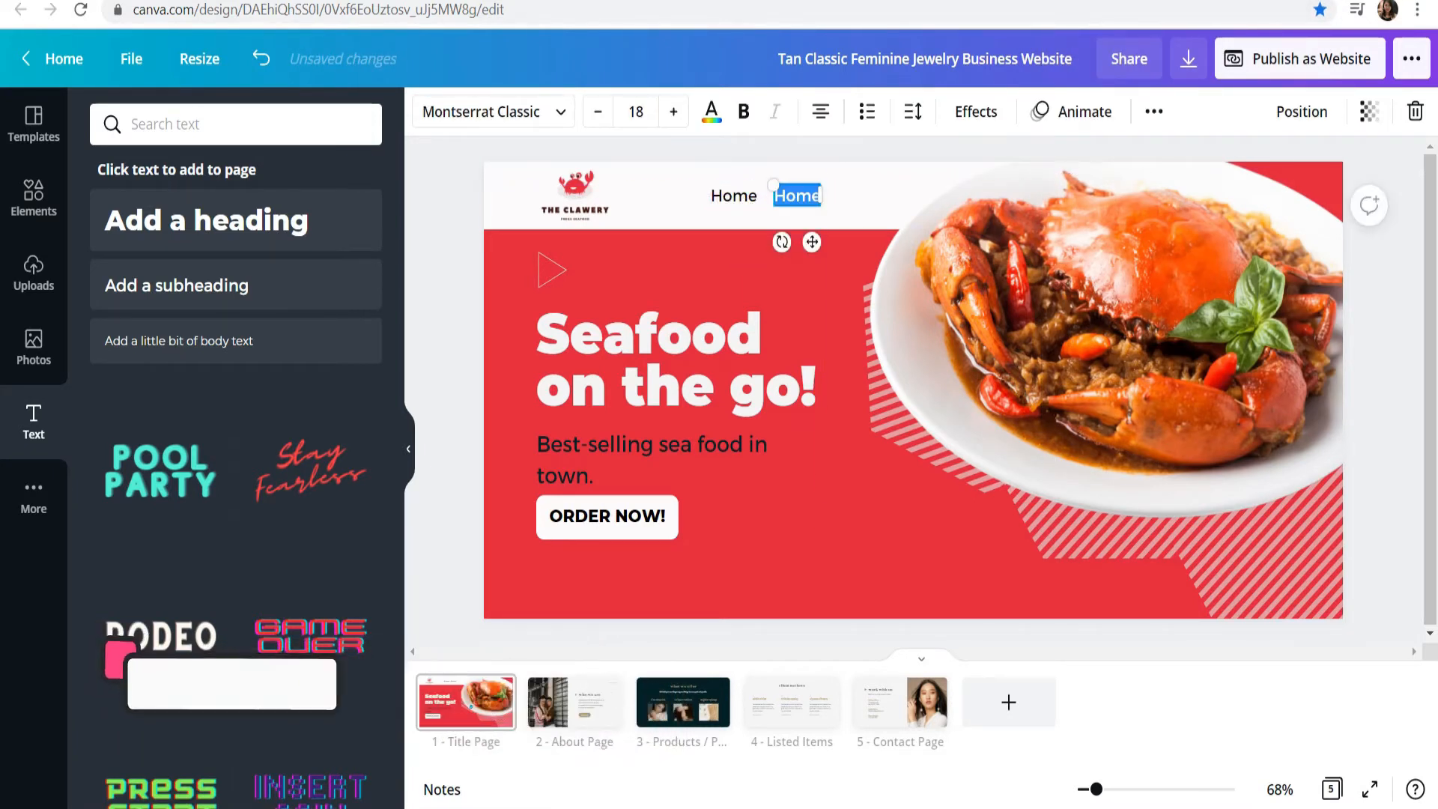
{"action": "type", "text": "About"}
{"action": "left_click", "coordinate": [454, 198]}
{"action": "left_click", "coordinate": [796, 196]}
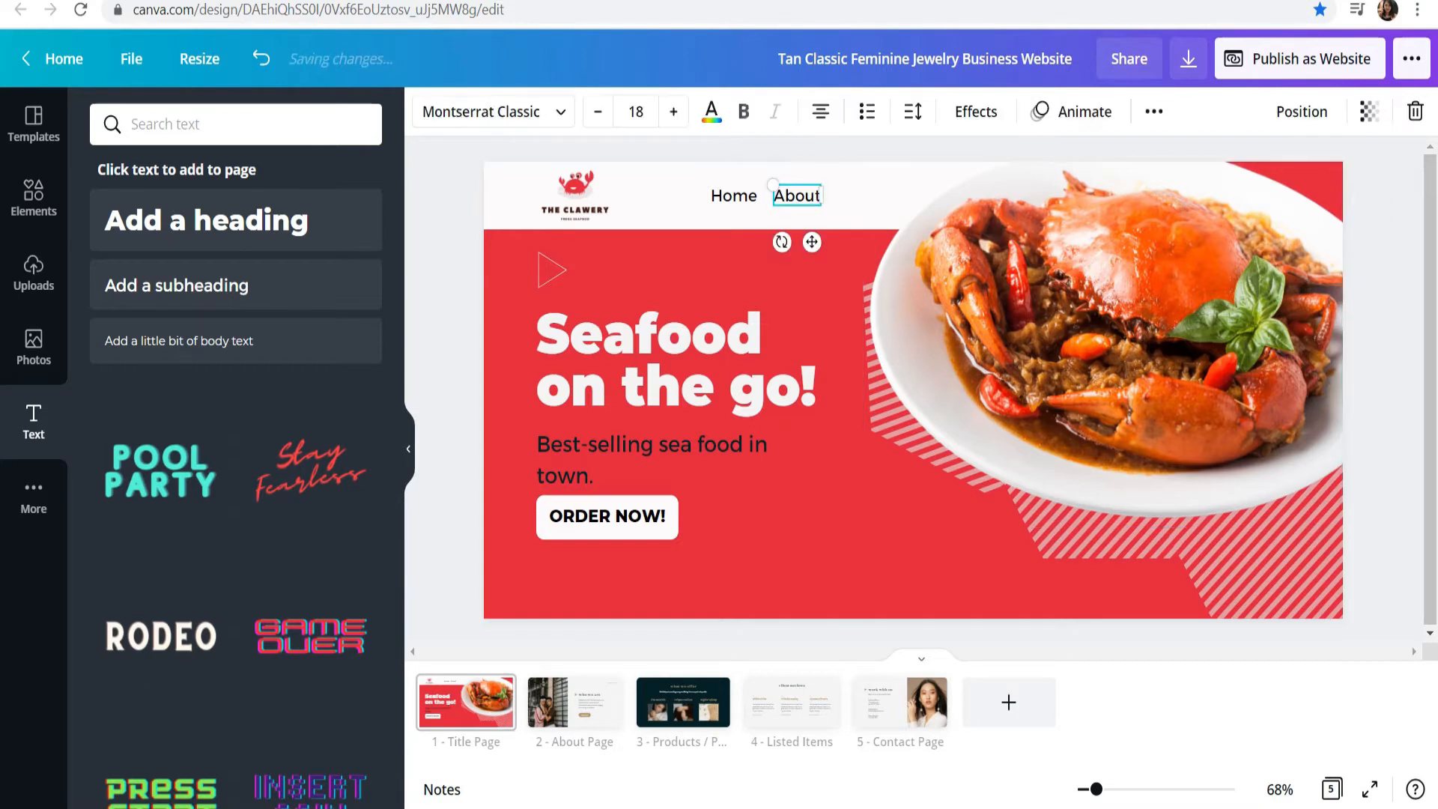
Step: Duplicate the "About" text, change the copy to "Contact" and place it to the right of "About"
{"action": "key", "text": "ctrl+d"}
{"action": "left_click_drag", "start_coordinate": [810, 210], "coordinate": [890, 196]}
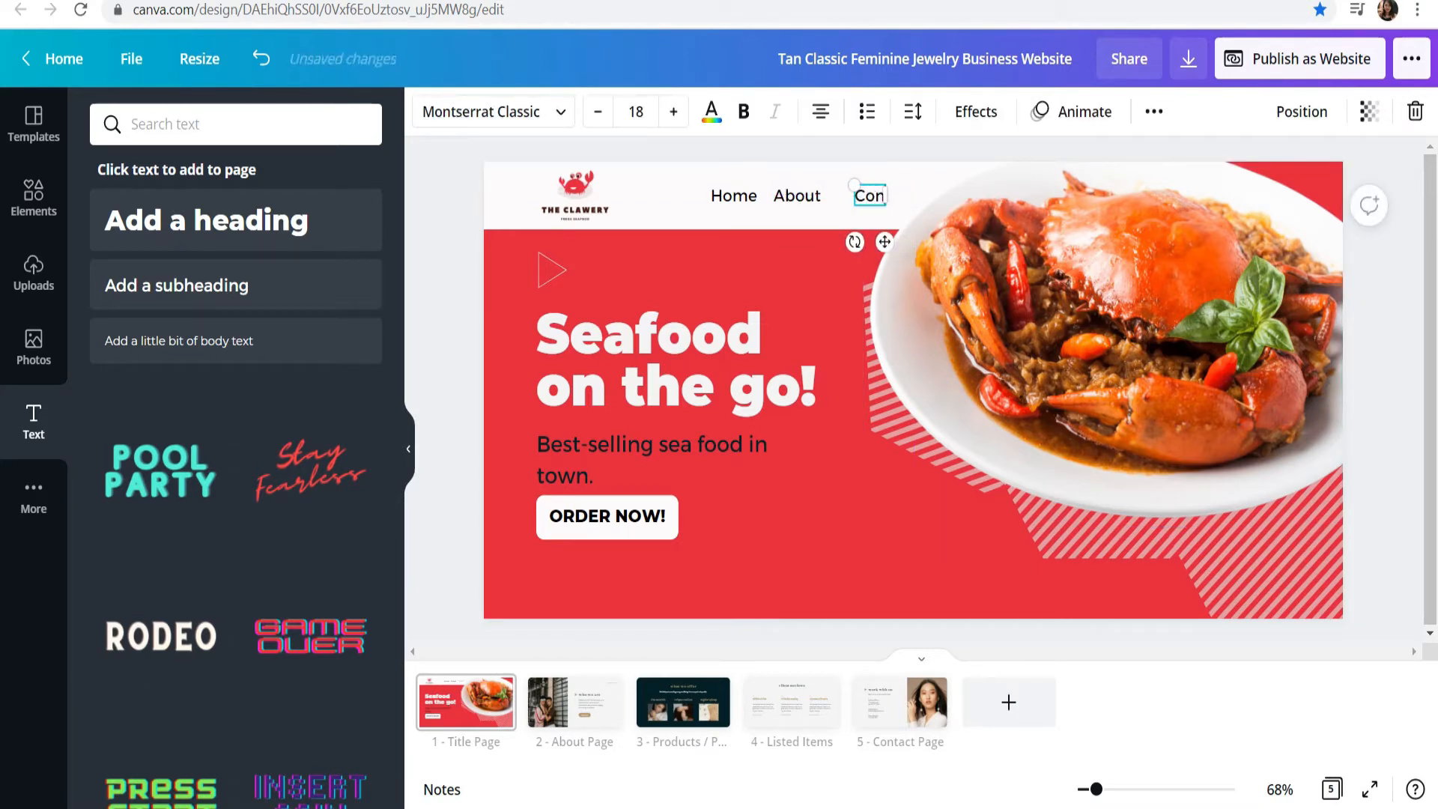
{"action": "left_click_drag", "start_coordinate": [869, 196], "coordinate": [861, 196]}
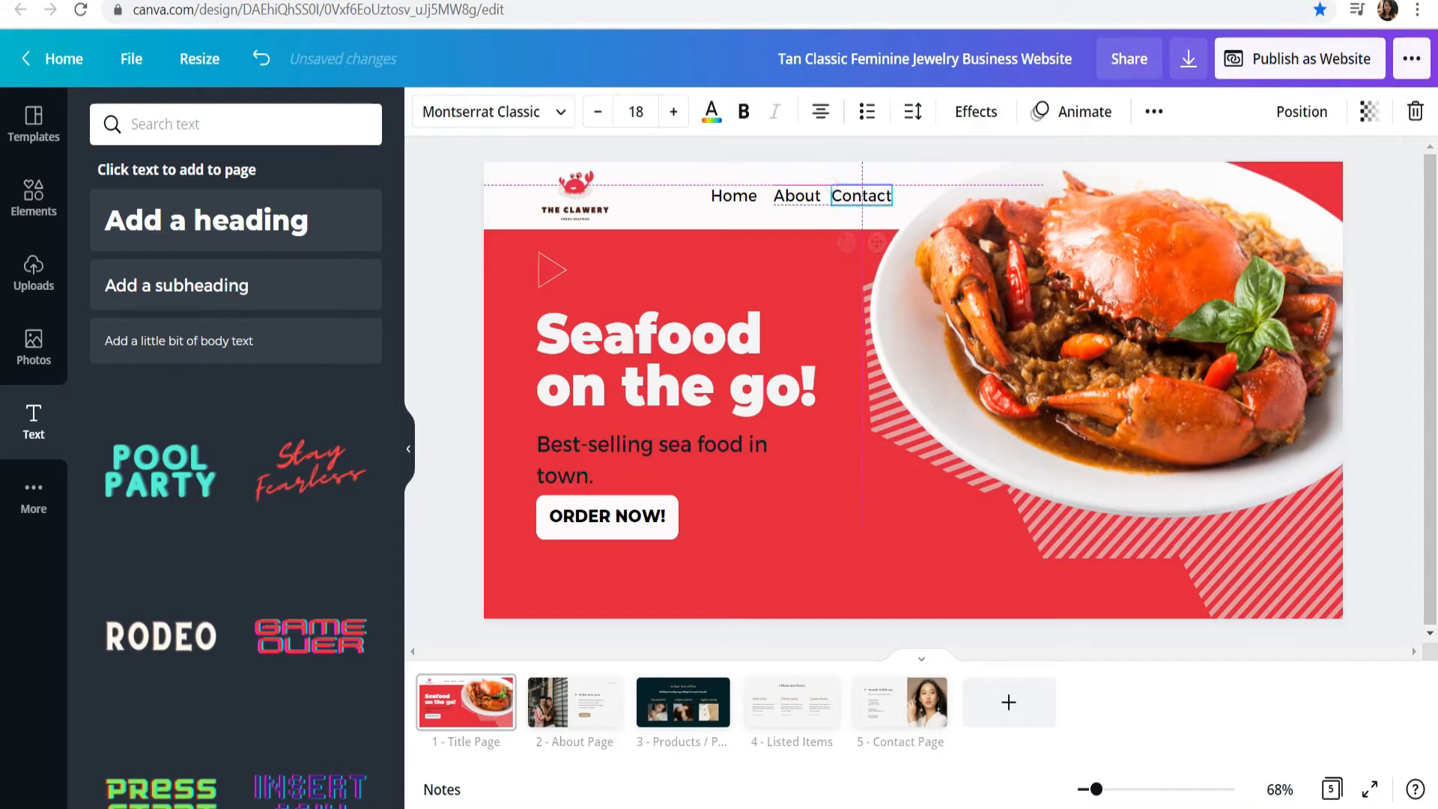
{"action": "left_click", "coordinate": [451, 200]}
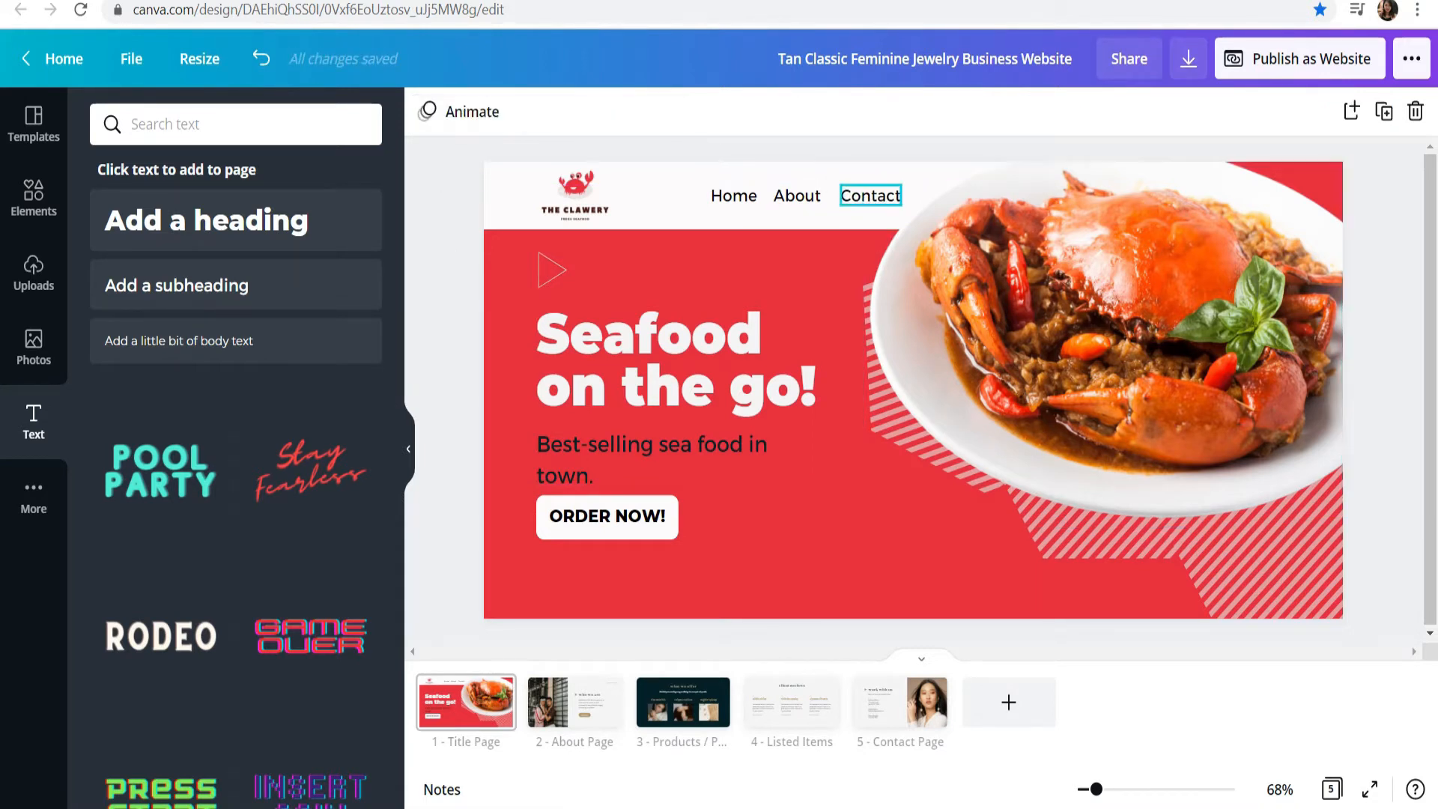
{"action": "left_click", "coordinate": [870, 196]}
{"action": "left_click", "coordinate": [451, 224]}
Step: Duplicate the white shape behind "ORDER NOW!" and place a smaller copy to the right of "Contact"
{"action": "left_click", "coordinate": [607, 531]}
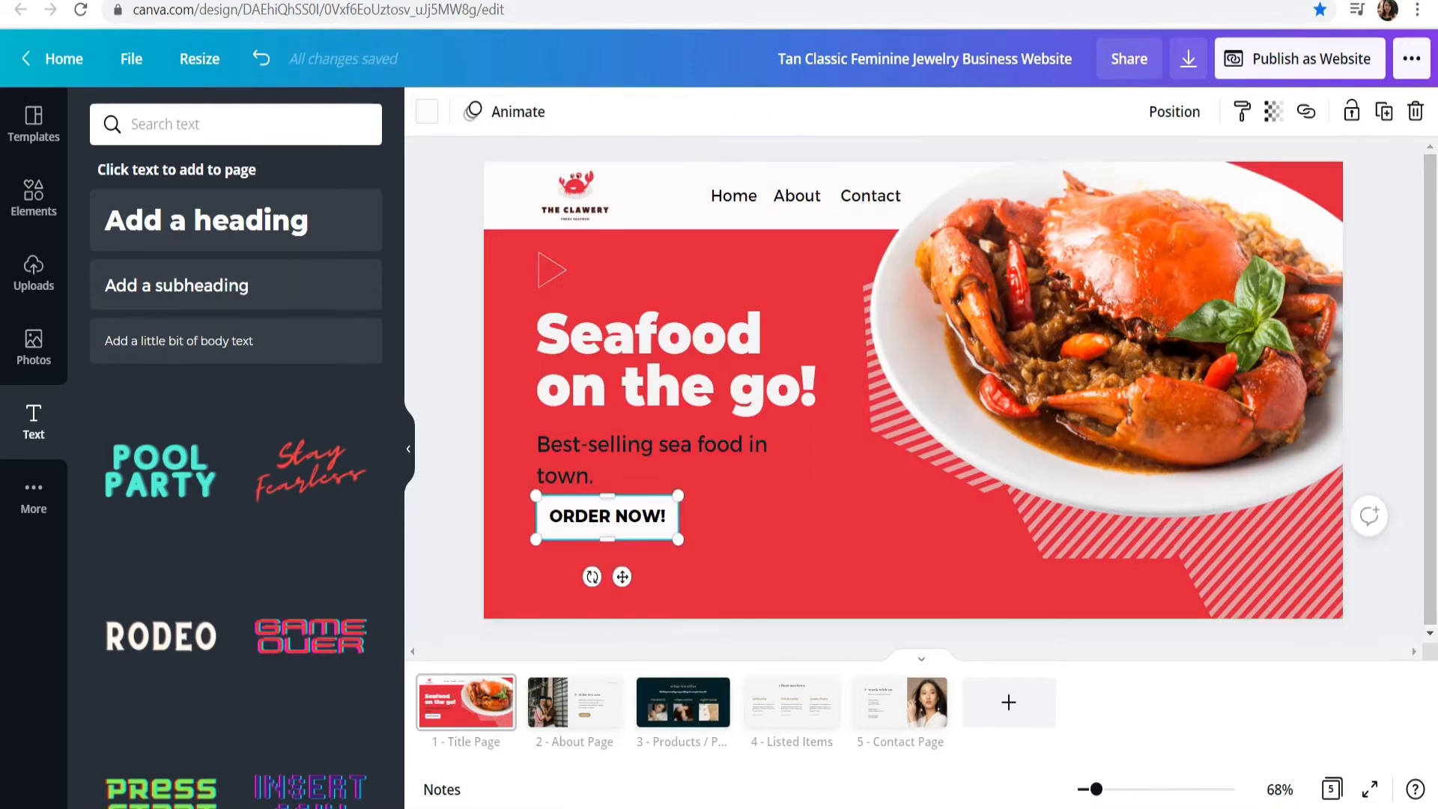
{"action": "key", "text": "ctrl+d"}
{"action": "left_click_drag", "start_coordinate": [611, 531], "coordinate": [996, 197]}
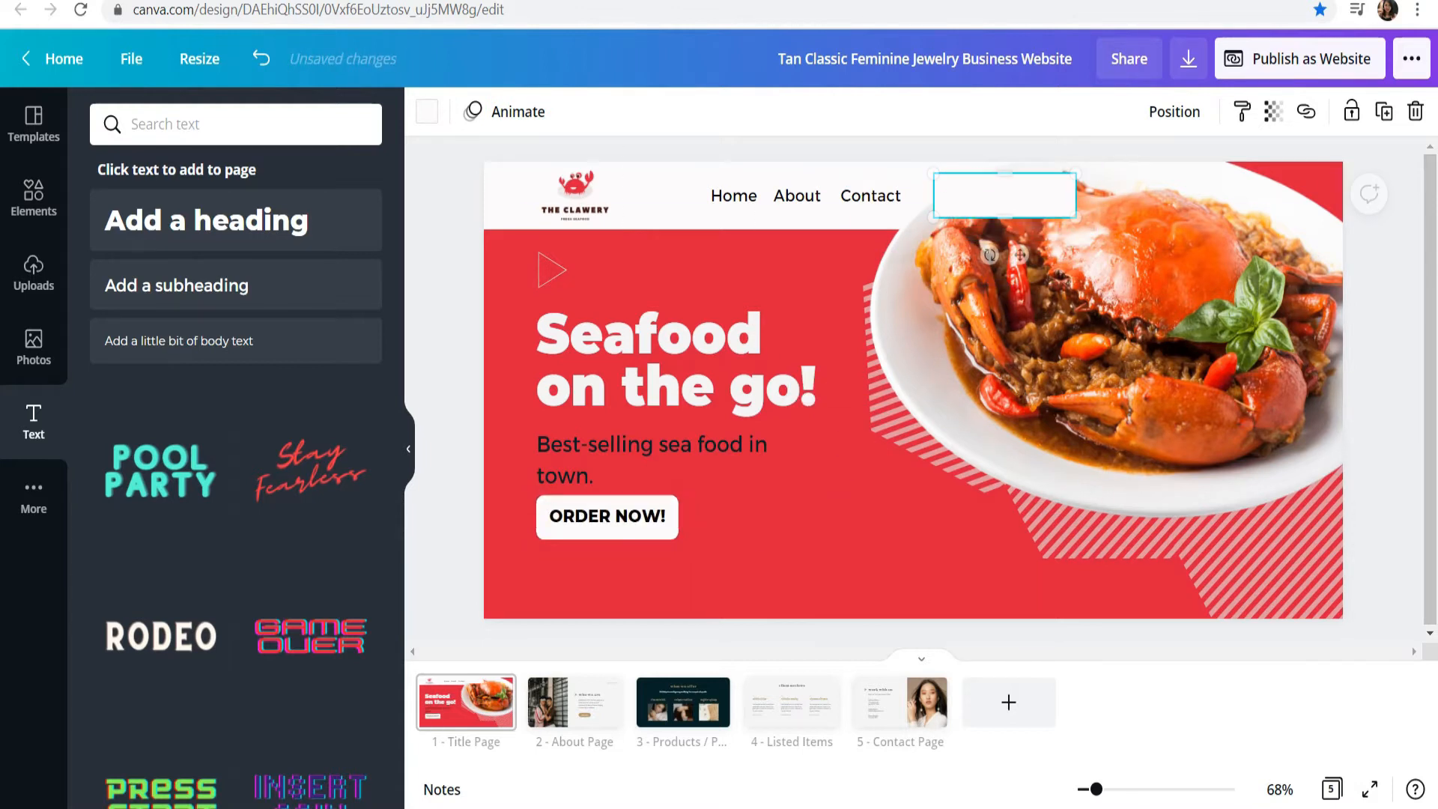
{"action": "left_click_drag", "start_coordinate": [1076, 217], "coordinate": [1011, 193]}
Step: Recolor the small button shape beside "Contact" with the red from the logo palette
{"action": "left_click", "coordinate": [427, 111]}
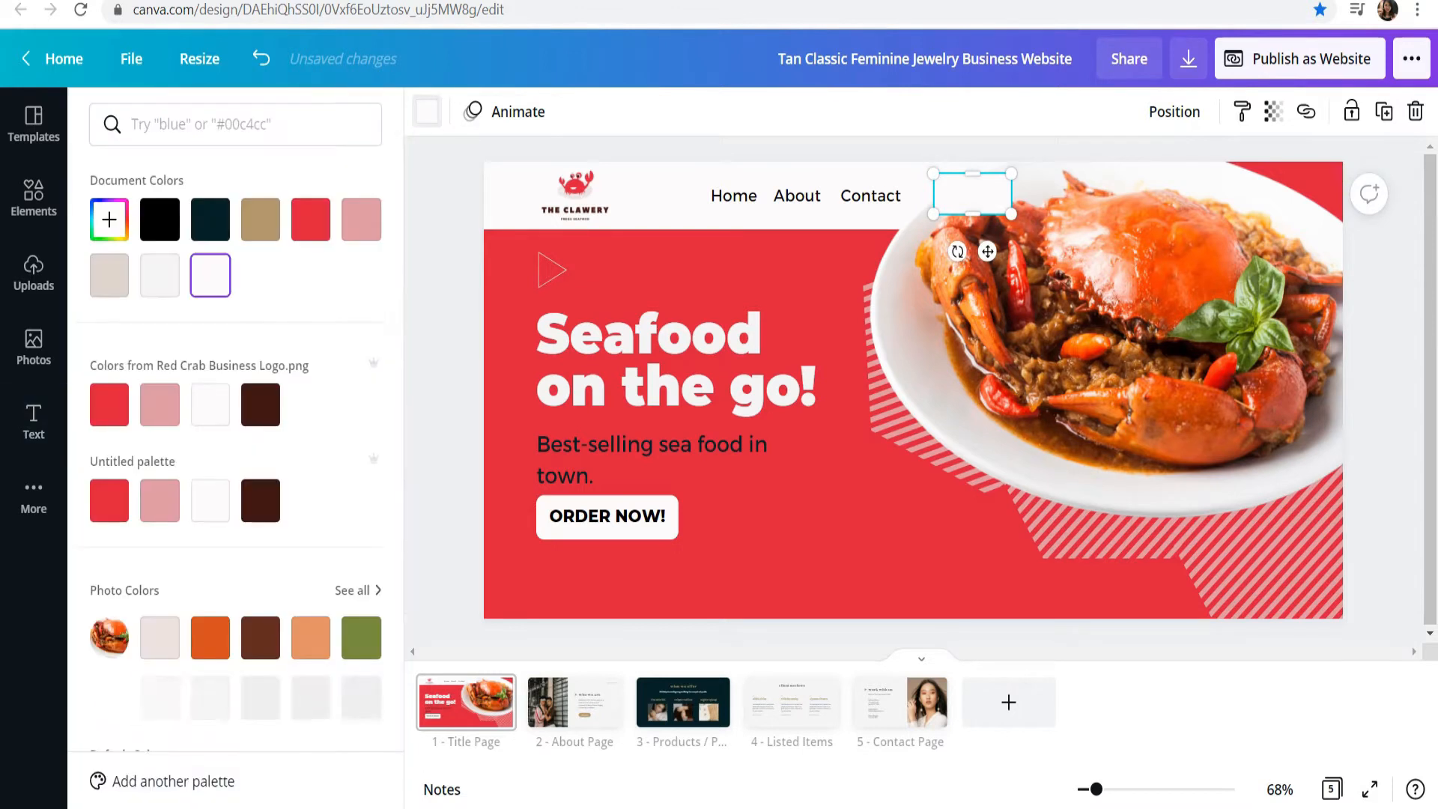
{"action": "left_click", "coordinate": [109, 405]}
{"action": "left_click", "coordinate": [447, 329]}
{"action": "left_click", "coordinate": [972, 194]}
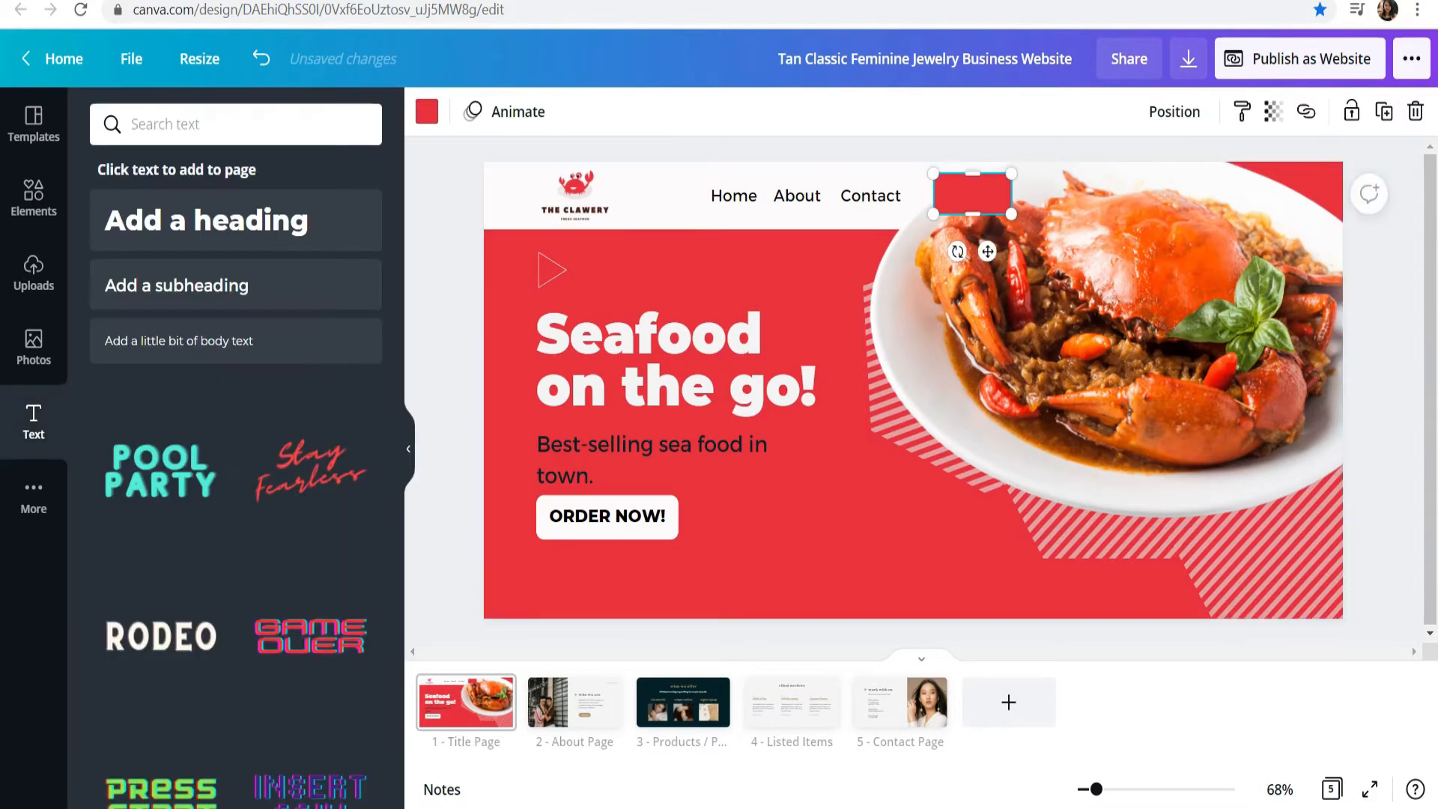
{"action": "left_click", "coordinate": [447, 360]}
Step: Place a copy of the "Contact" text on the red button and color the text white
{"action": "left_click", "coordinate": [870, 195]}
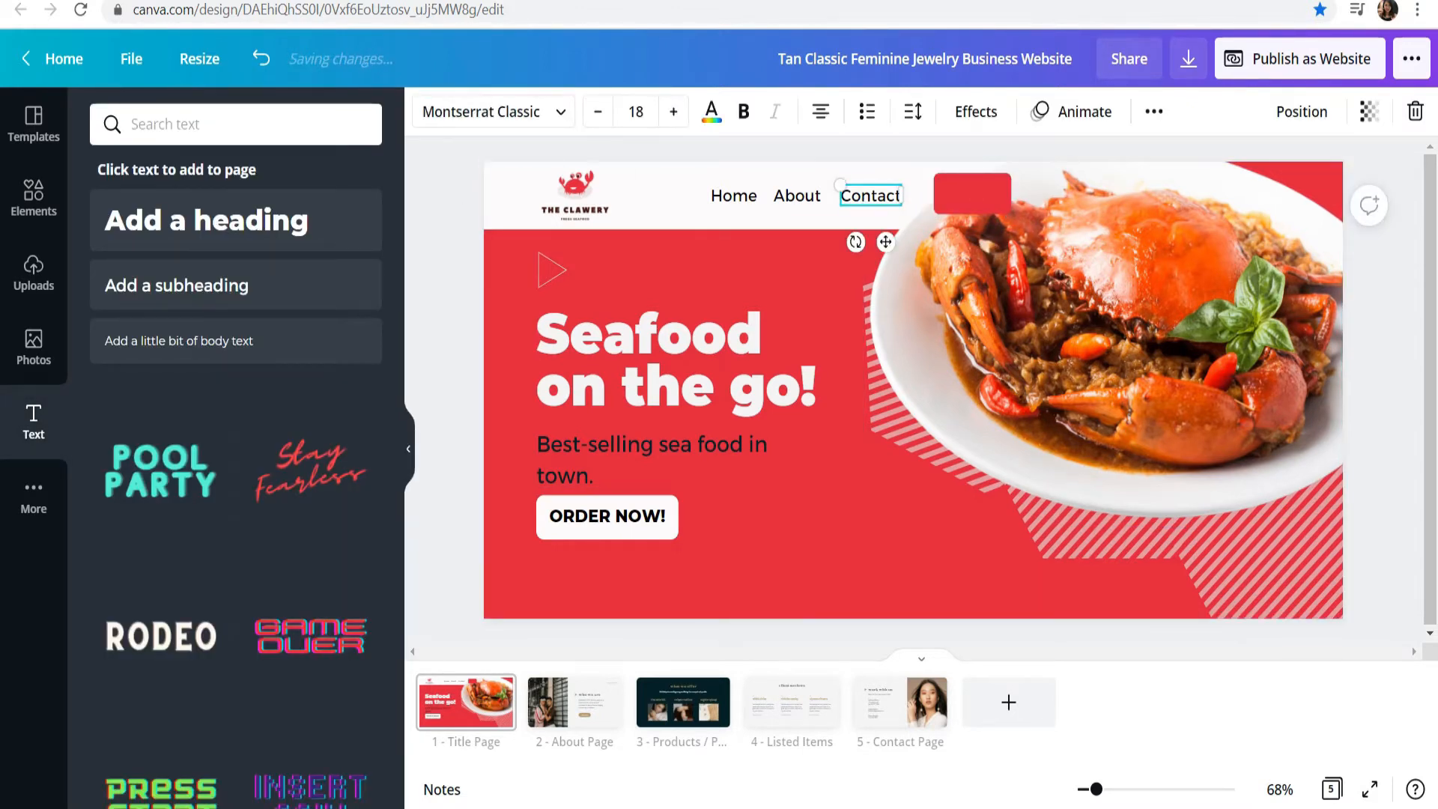
{"action": "key", "text": "ctrl+v"}
{"action": "left_click_drag", "start_coordinate": [884, 209], "coordinate": [977, 194]}
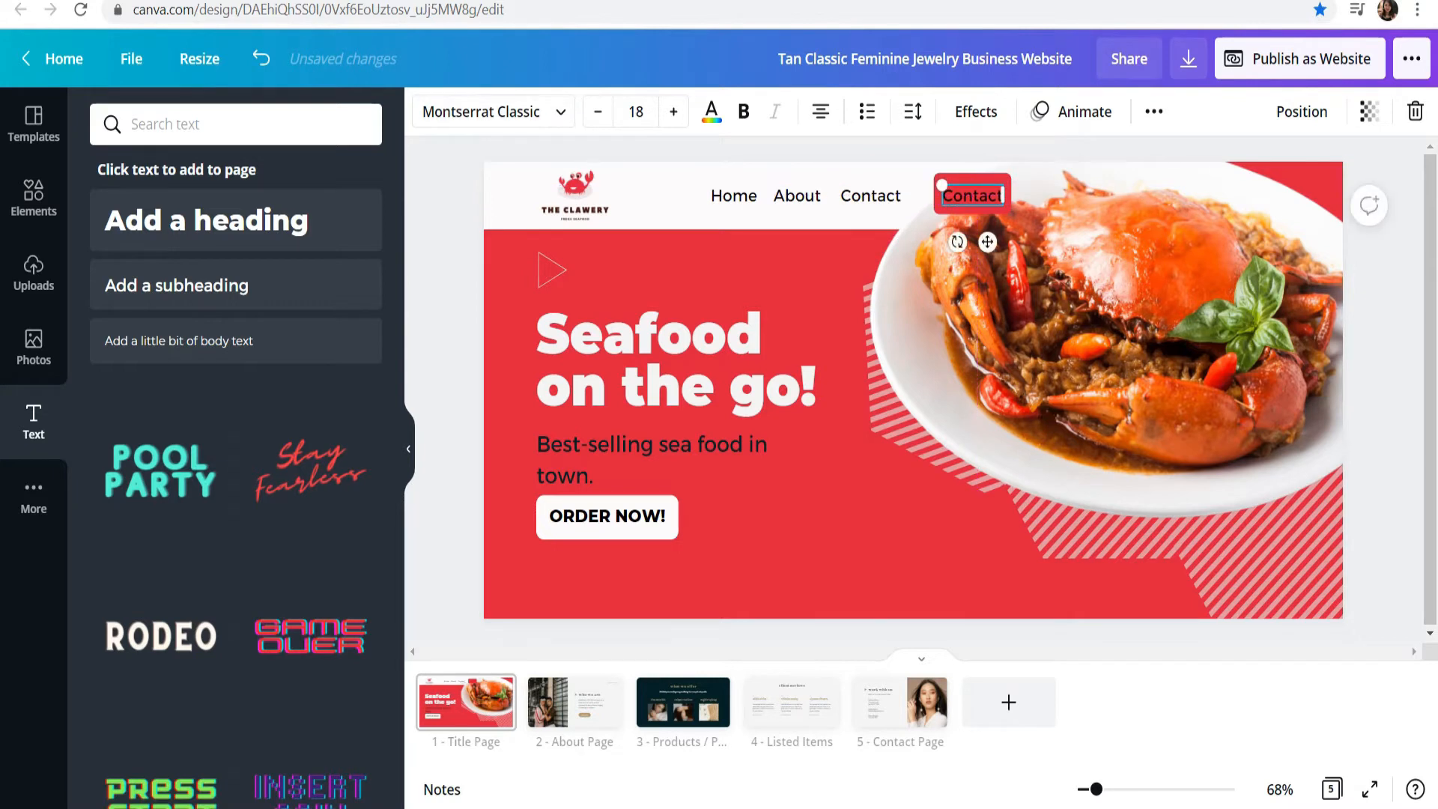
{"action": "left_click", "coordinate": [711, 112]}
{"action": "left_click", "coordinate": [212, 405]}
{"action": "left_click", "coordinate": [447, 322]}
Step: Reduce the red button's height and replace its text with "Order now"
{"action": "left_click", "coordinate": [980, 209]}
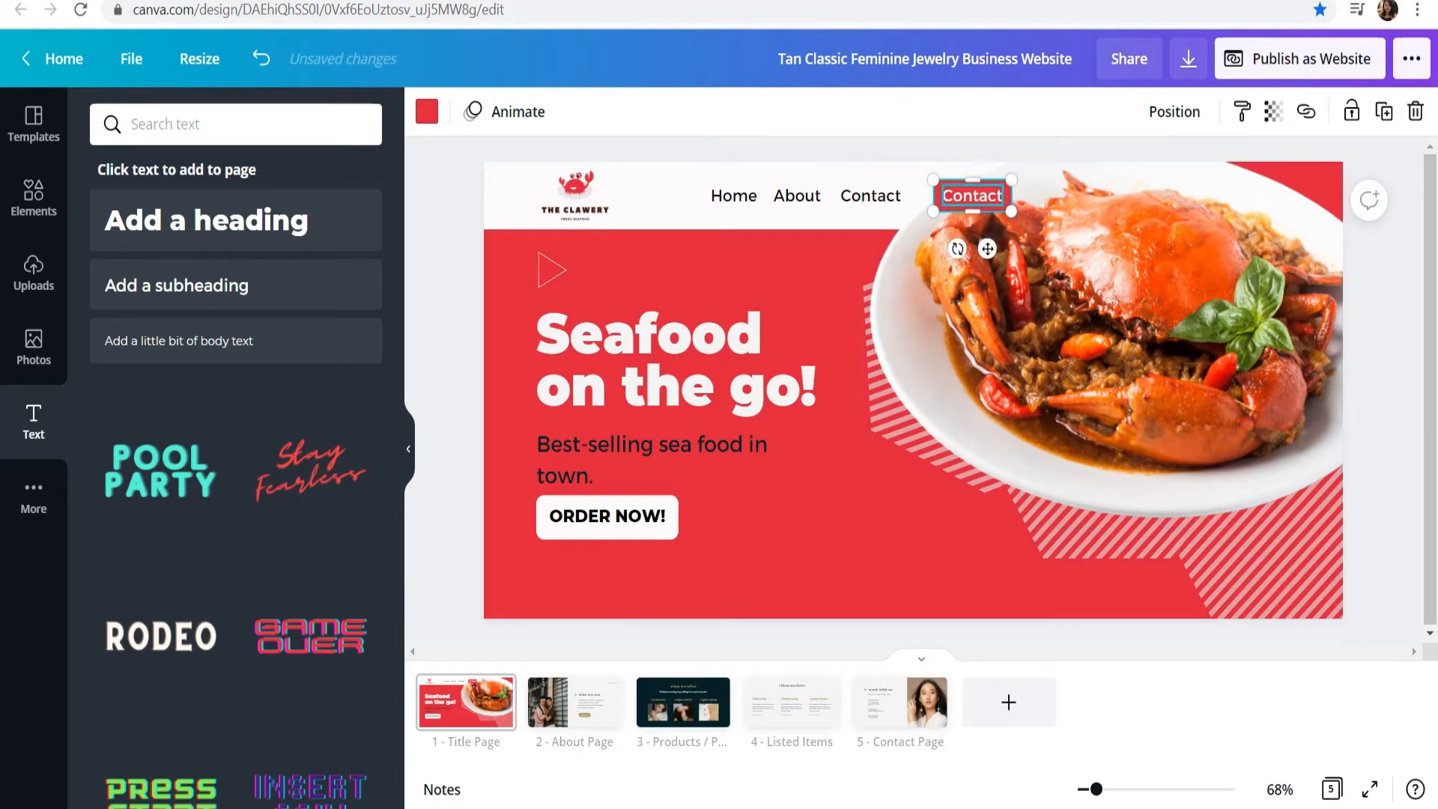
{"action": "double_click", "coordinate": [989, 196]}
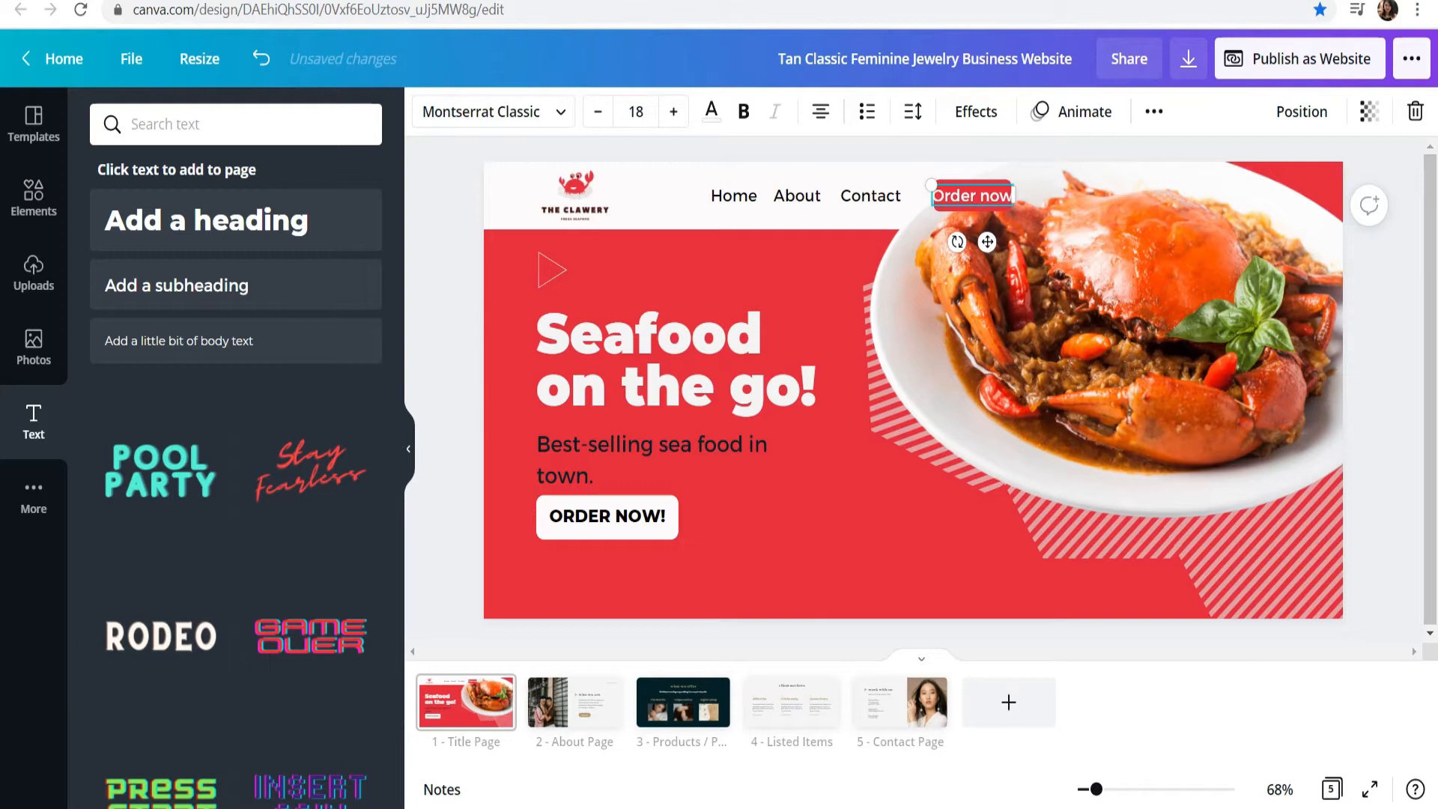
{"action": "left_click", "coordinate": [1049, 149]}
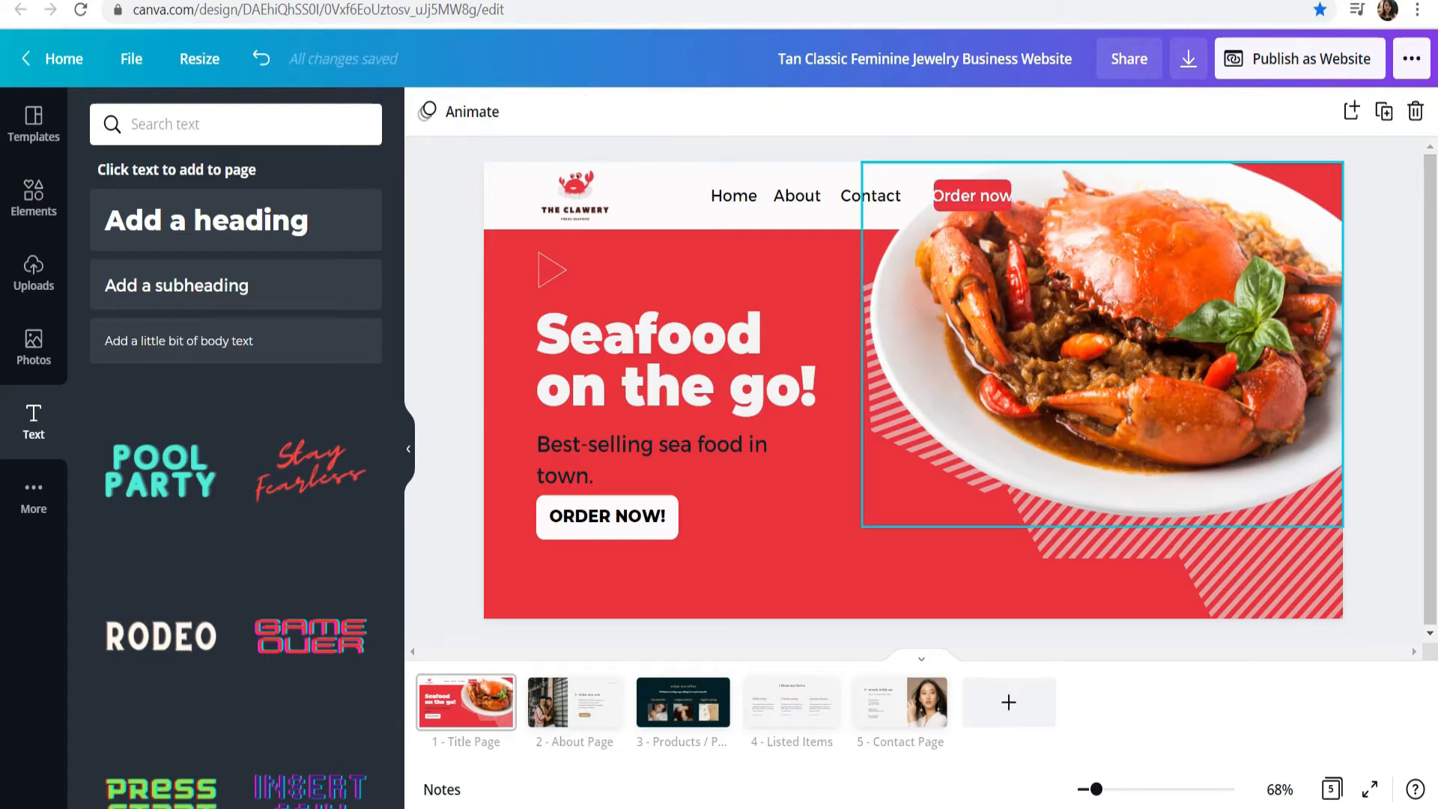
Step: Widen the red button so it fits around the "Order now" text, and preview the title page in full screen
{"action": "left_click", "coordinate": [1000, 208]}
{"action": "left_click_drag", "start_coordinate": [1012, 196], "coordinate": [925, 196]}
{"action": "left_click", "coordinate": [1033, 149]}
{"action": "left_click", "coordinate": [1003, 209]}
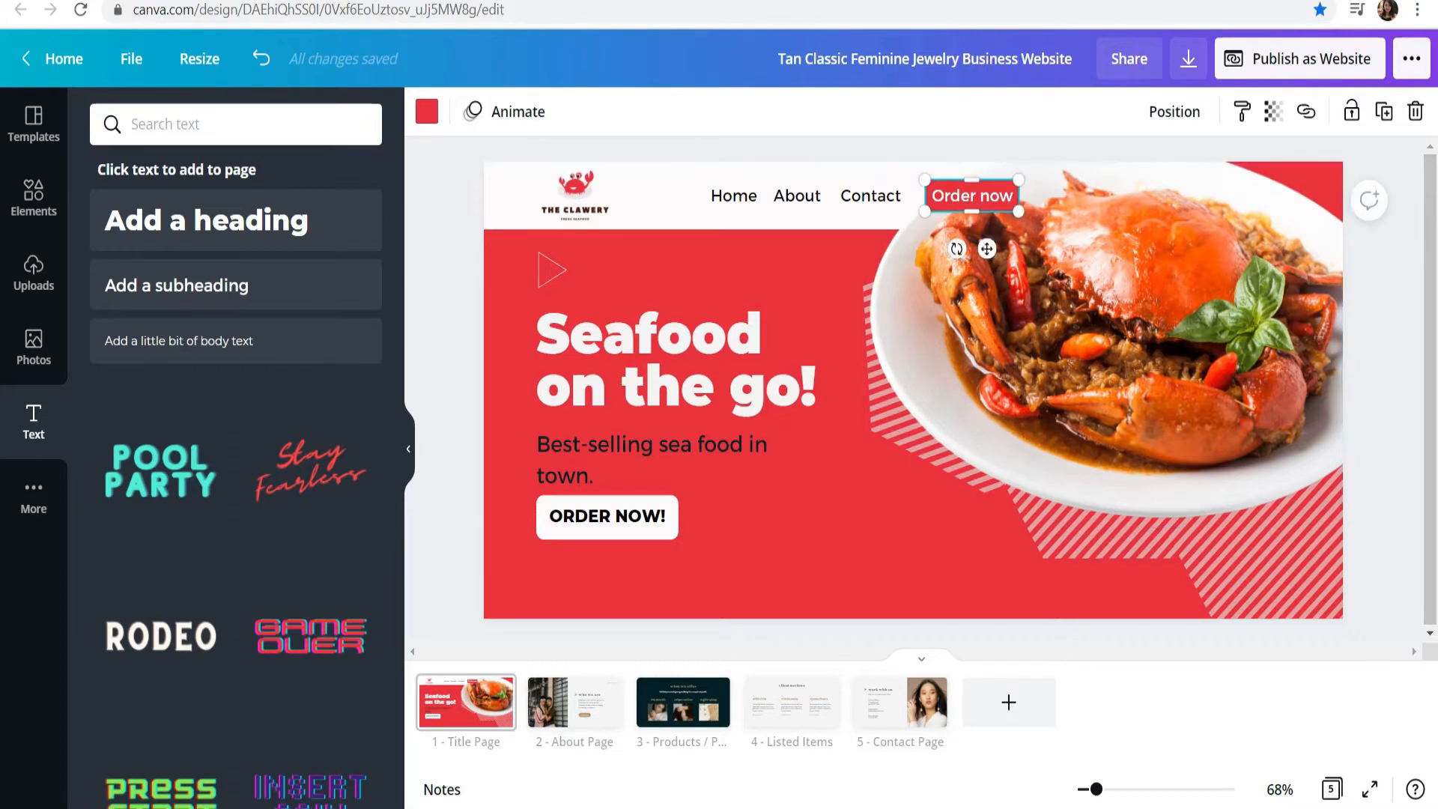
{"action": "scroll", "coordinate": [914, 390], "scroll_direction": "up", "scroll_amount": 5}
{"action": "scroll", "coordinate": [913, 389], "scroll_direction": "up", "scroll_amount": 5}
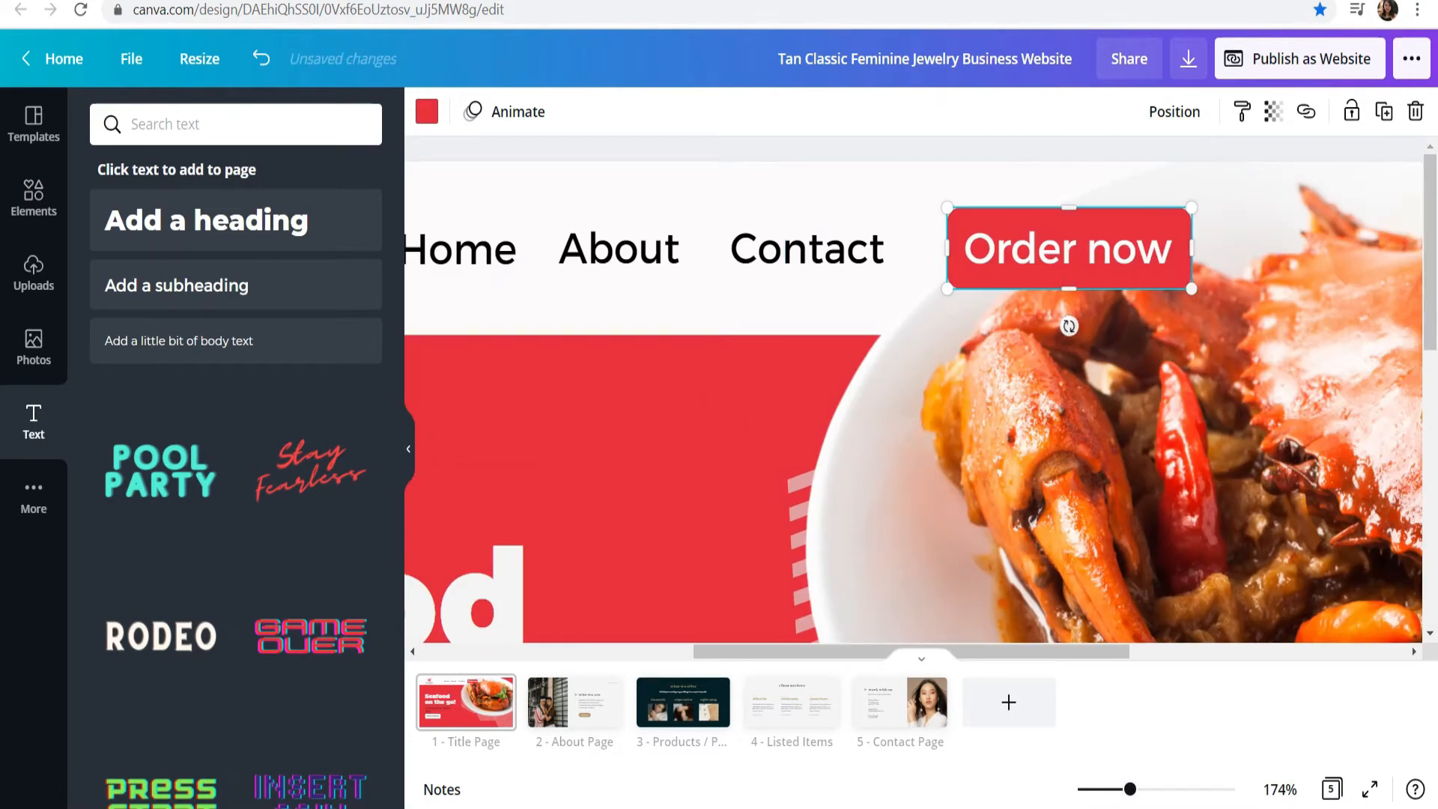
{"action": "left_click_drag", "start_coordinate": [1192, 247], "coordinate": [1189, 250]}
{"action": "left_click", "coordinate": [1049, 149]}
{"action": "left_click_drag", "start_coordinate": [1130, 788], "coordinate": [1092, 789]}
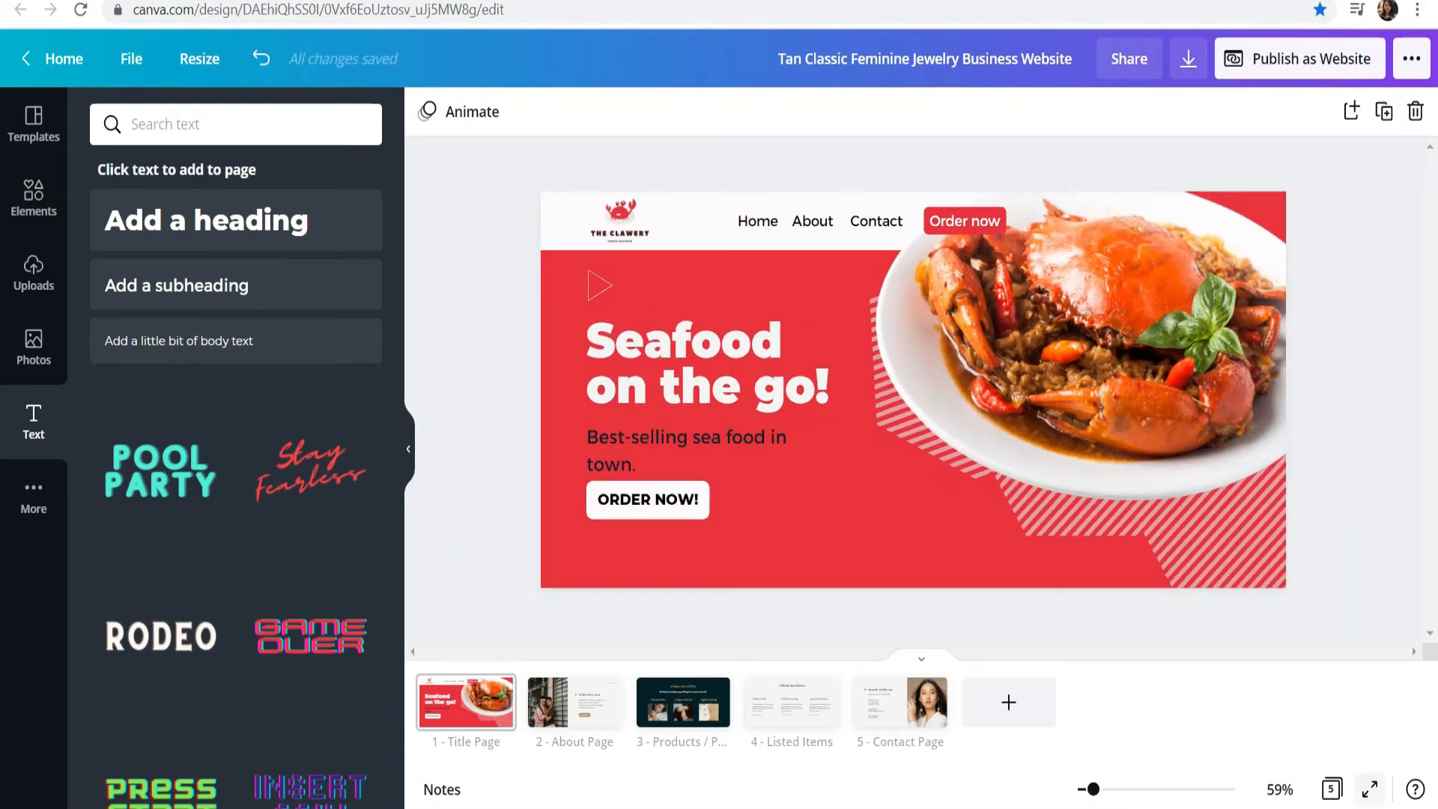
{"action": "left_click", "coordinate": [1370, 789]}
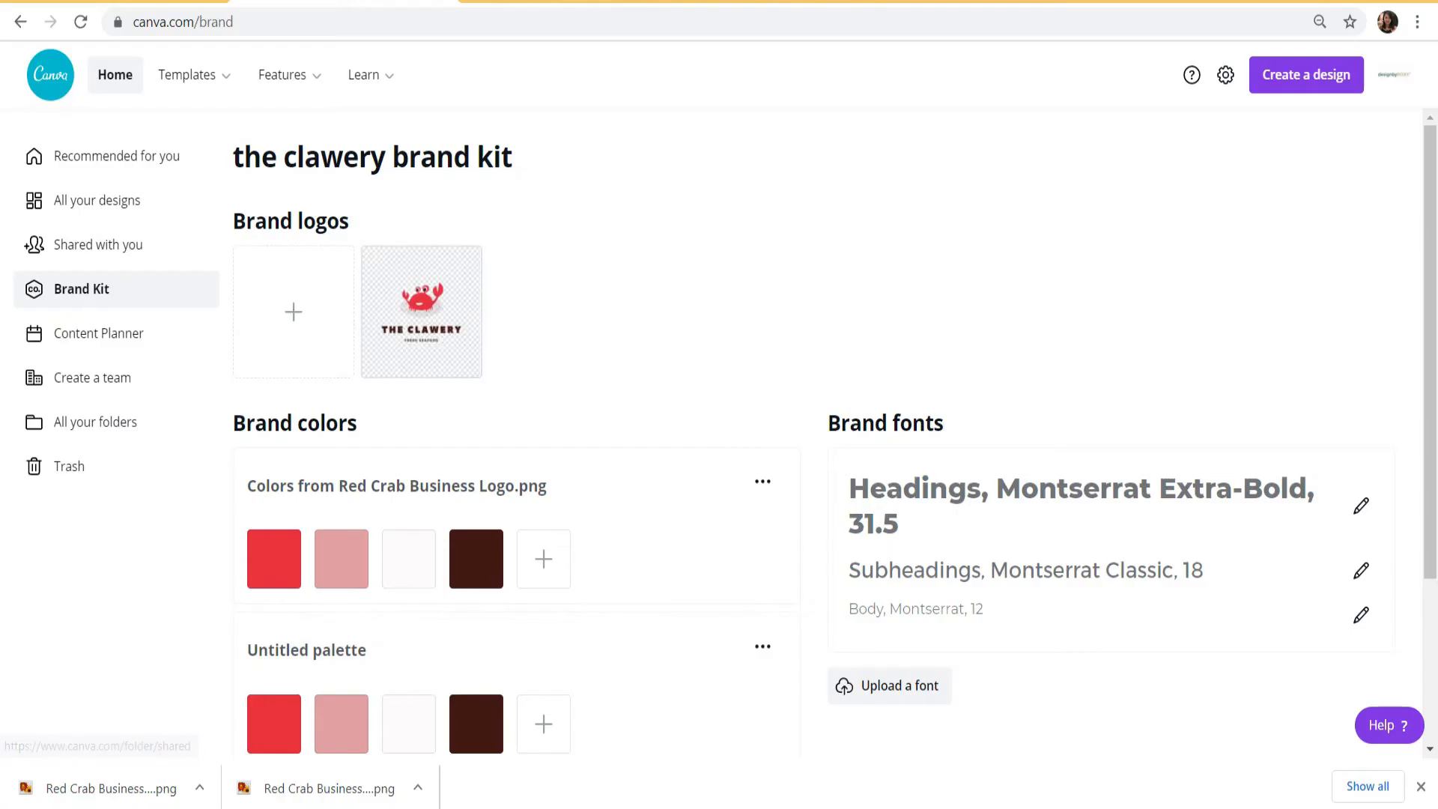
Step: Upload the "Red Crab Business Logo (2)" image to the clawery brand kit's logos
{"action": "left_click", "coordinate": [293, 312]}
{"action": "left_click_drag", "start_coordinate": [1037, 244], "coordinate": [1036, 449]}
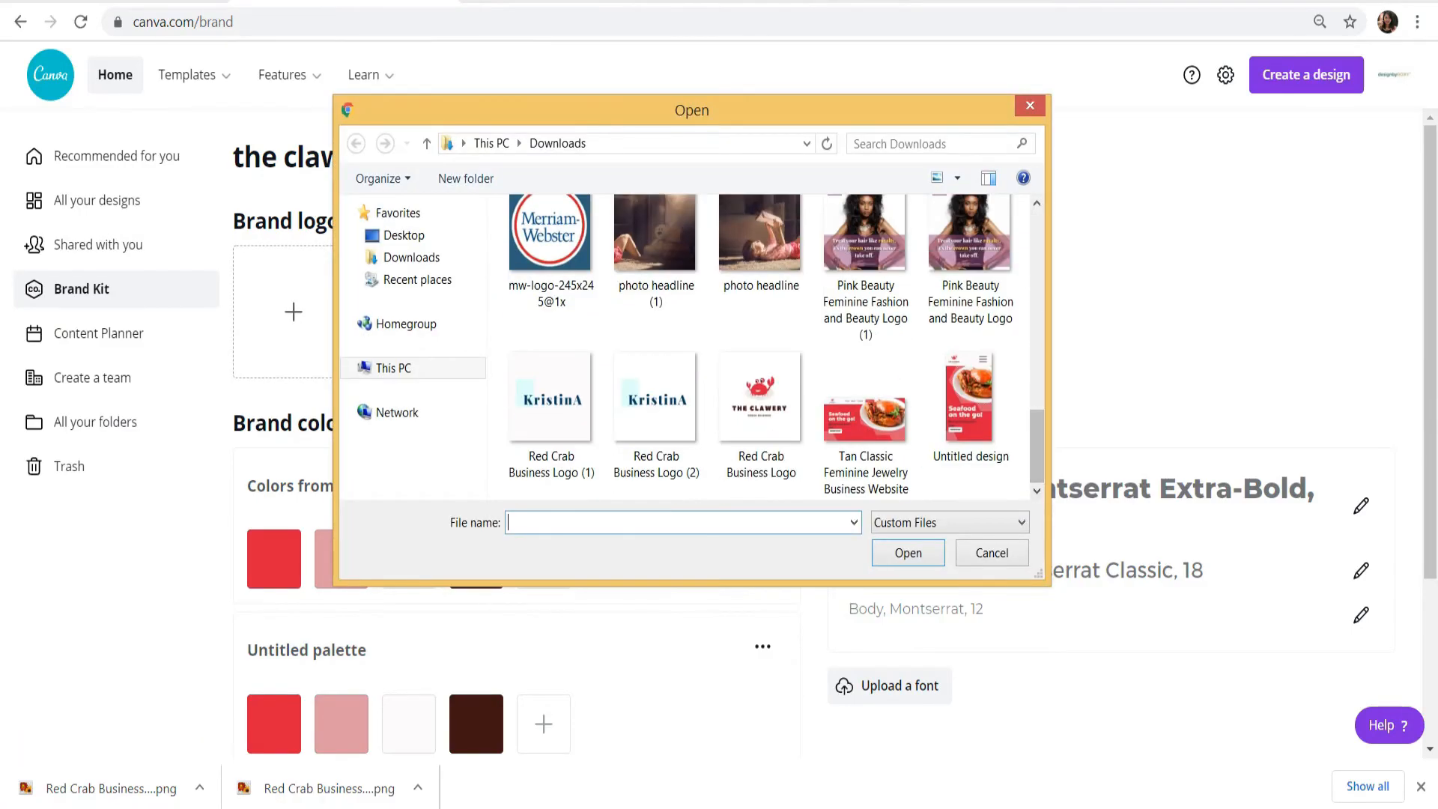
{"action": "double_click", "coordinate": [656, 411]}
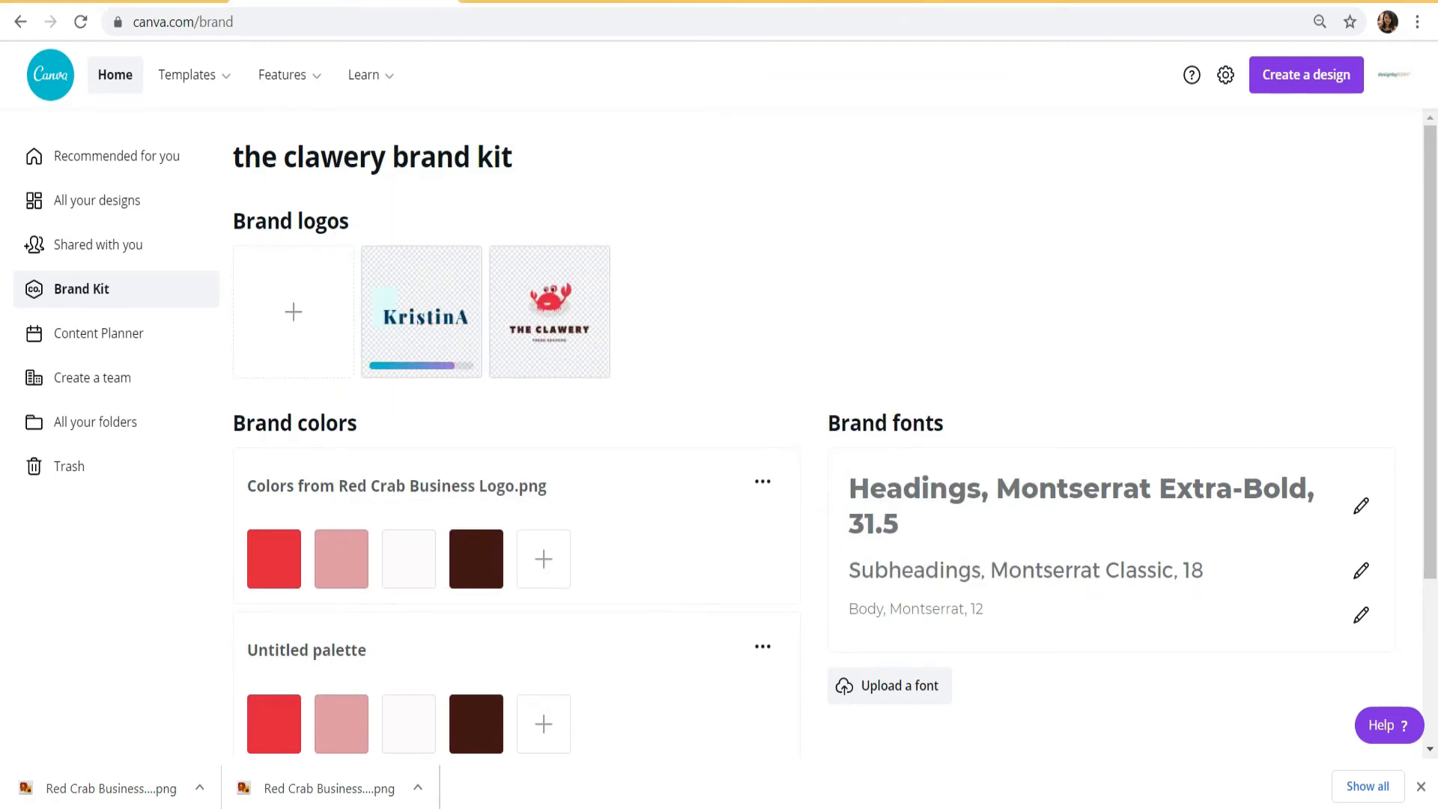
Step: Delete the four-color untitled palette from the brand colors
{"action": "scroll", "coordinate": [824, 435], "scroll_direction": "down", "scroll_amount": 2}
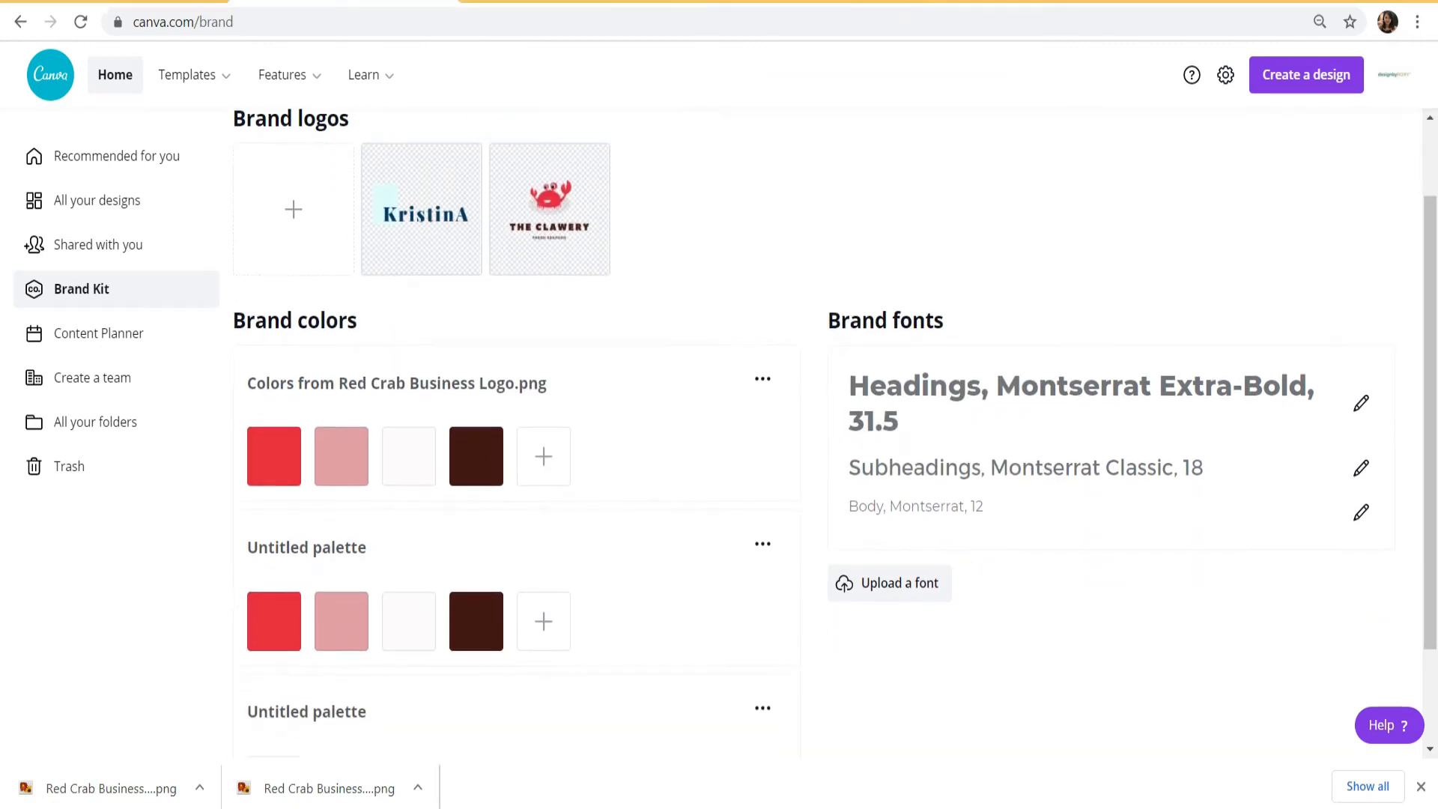
{"action": "left_click", "coordinate": [763, 544]}
{"action": "left_click", "coordinate": [802, 629]}
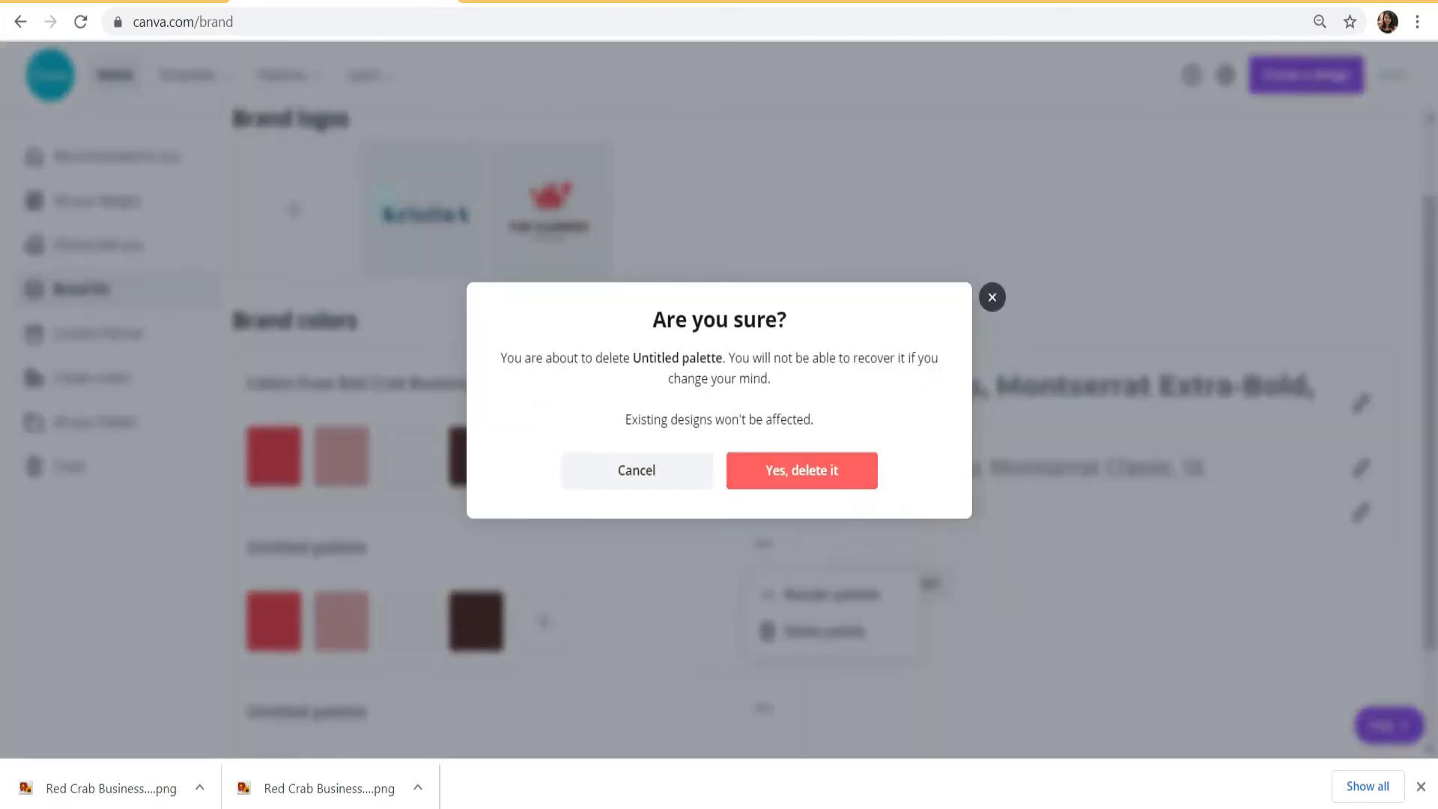
{"action": "left_click", "coordinate": [799, 470]}
Step: Extract a color palette from the KristinA brand logo, keep it, and name it "fashion brand"
{"action": "left_click", "coordinate": [460, 199]}
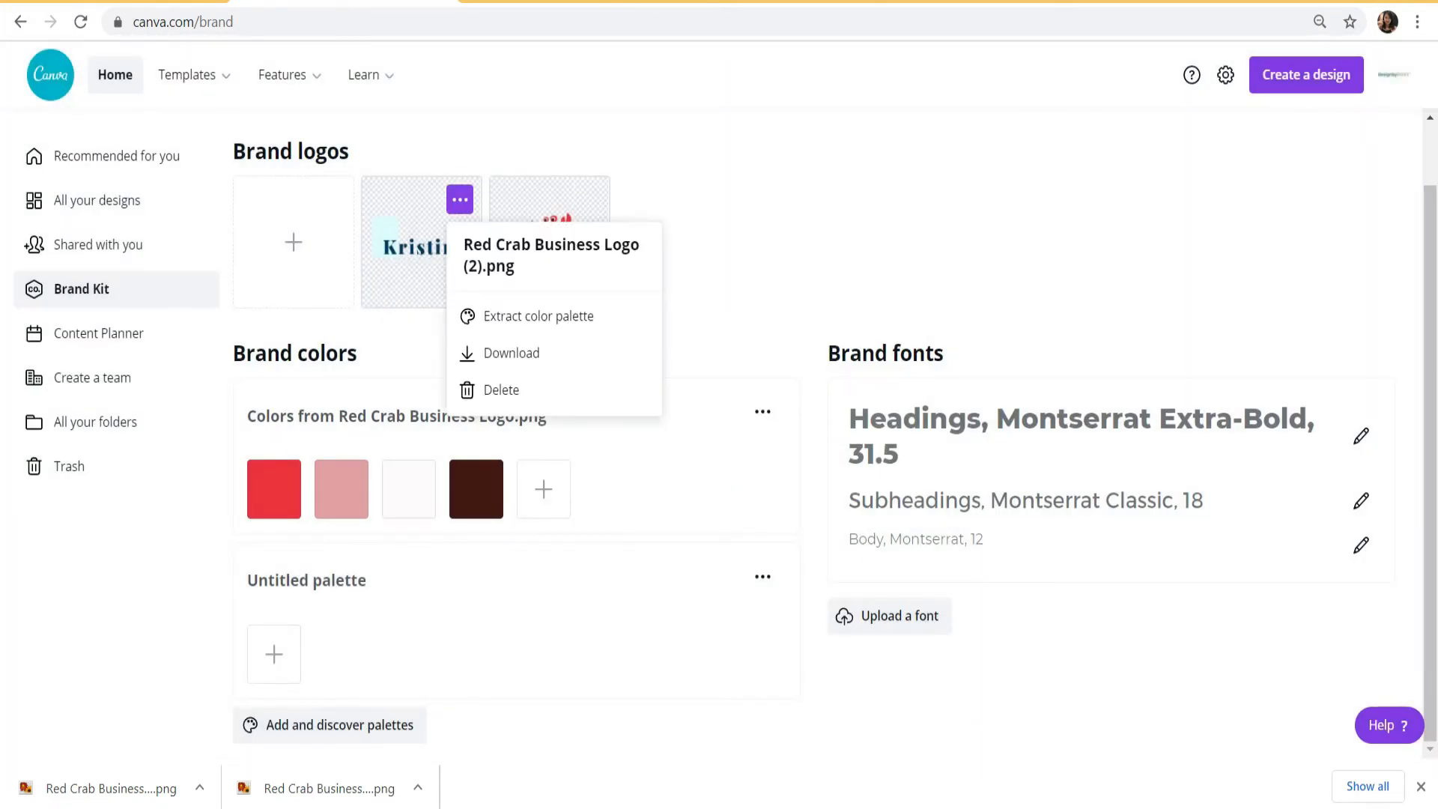
{"action": "left_click", "coordinate": [517, 316]}
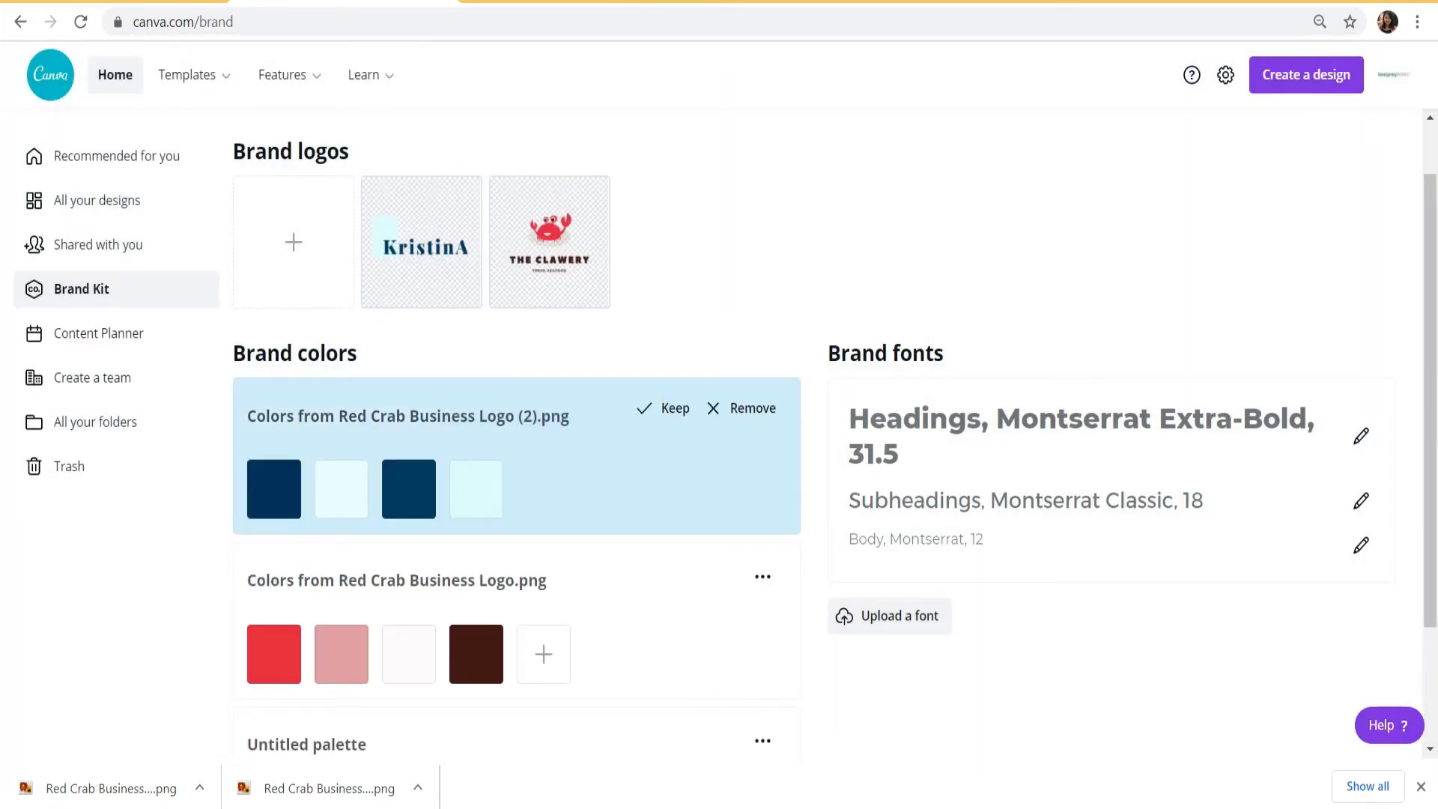
{"action": "left_click", "coordinate": [664, 408]}
{"action": "left_click", "coordinate": [408, 415]}
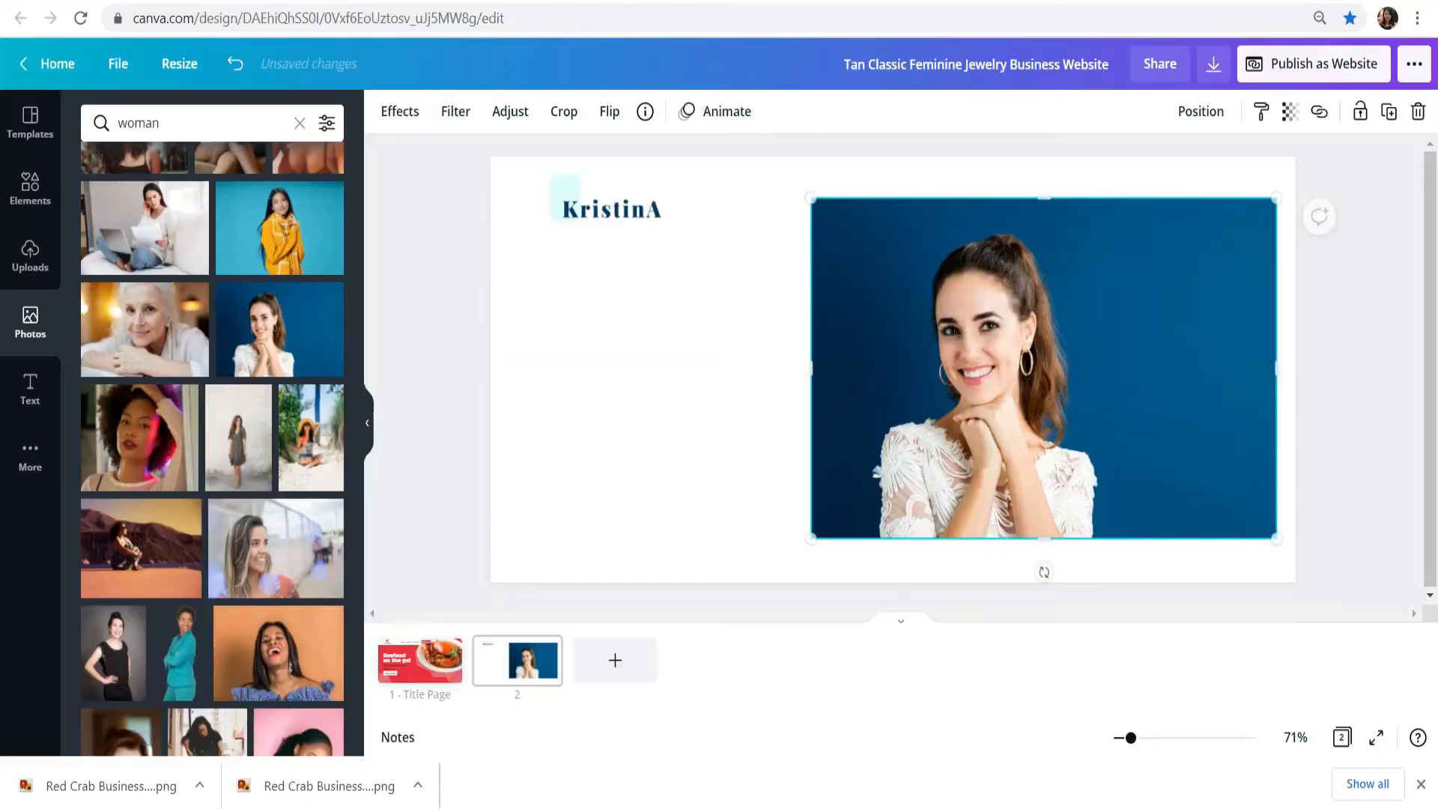
Step: Remove the background from the woman's photo on page 2 and crop its right edge to 615 by 520
{"action": "left_click", "coordinate": [1044, 368]}
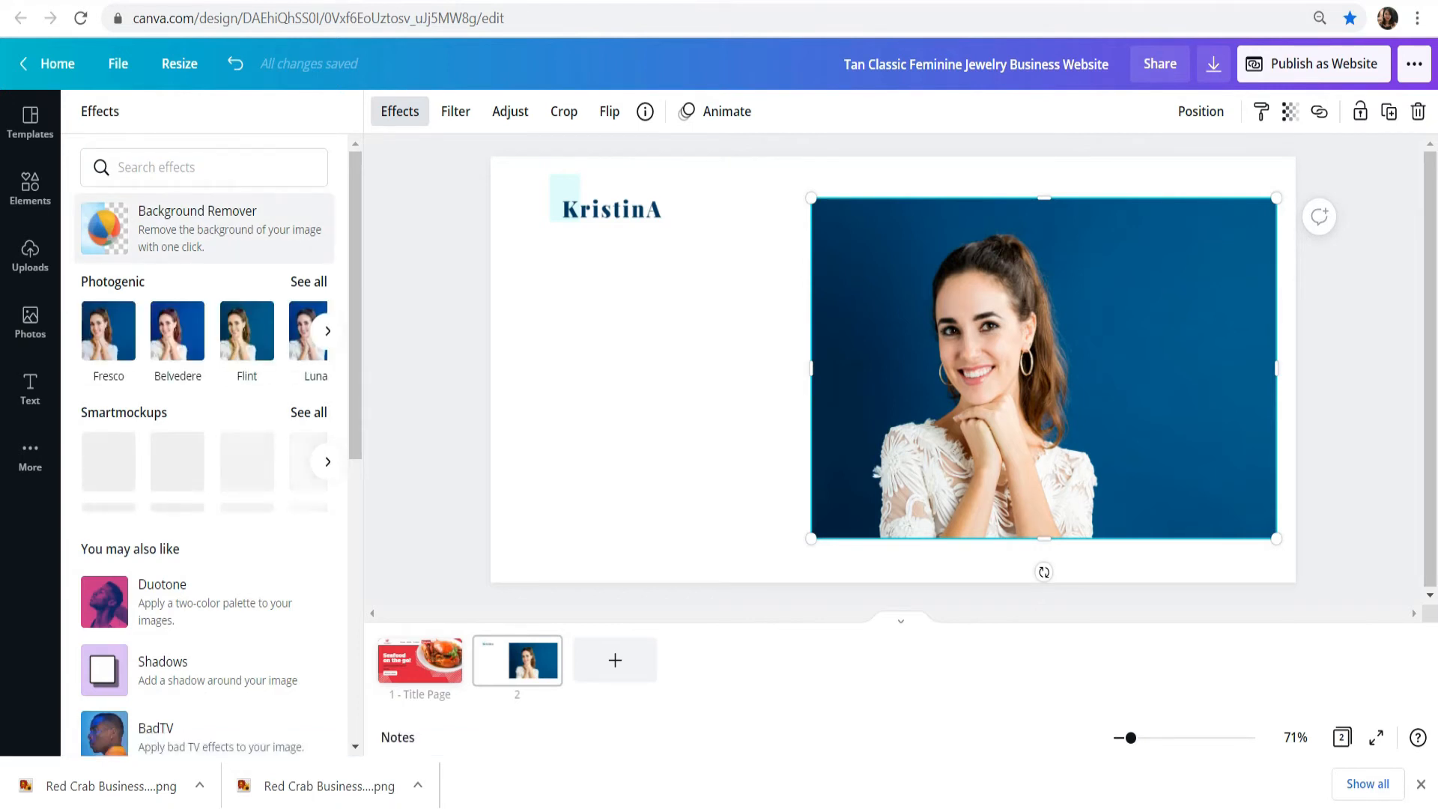
{"action": "left_click", "coordinate": [206, 227]}
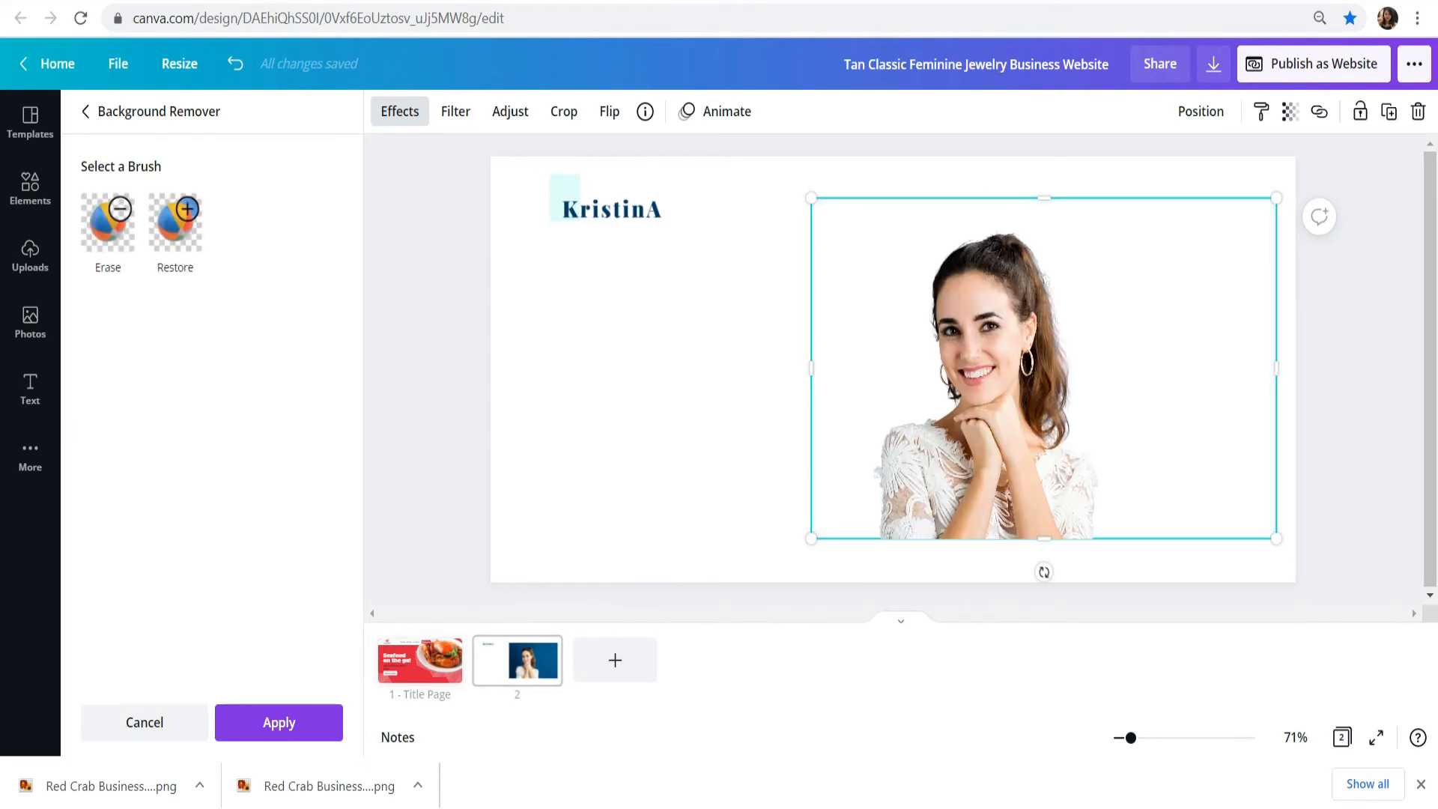
{"action": "left_click_drag", "start_coordinate": [1277, 368], "coordinate": [1177, 368]}
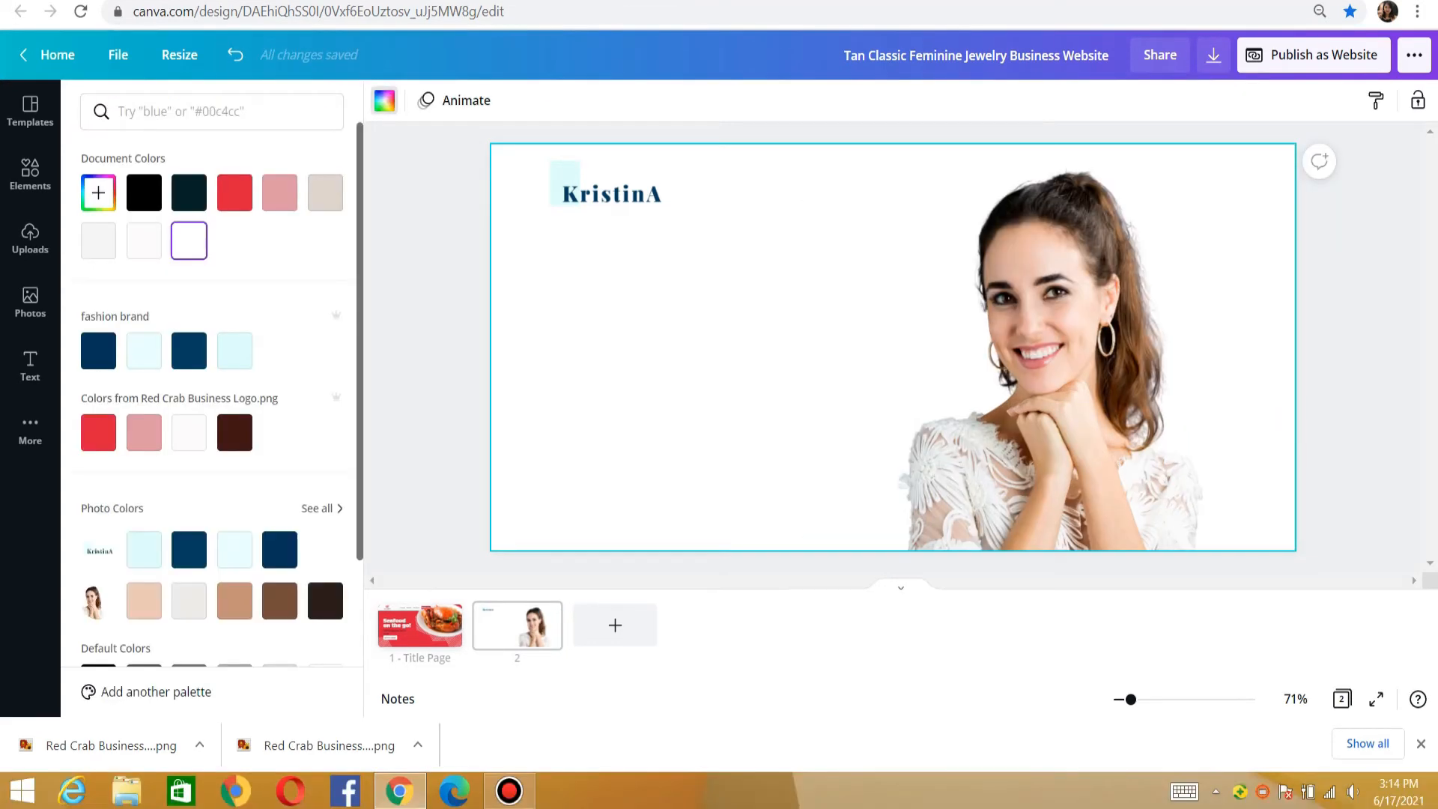
Step: Fill the page 2 background with the first dark navy color of the "fashion brand" palette
{"action": "left_click", "coordinate": [98, 350]}
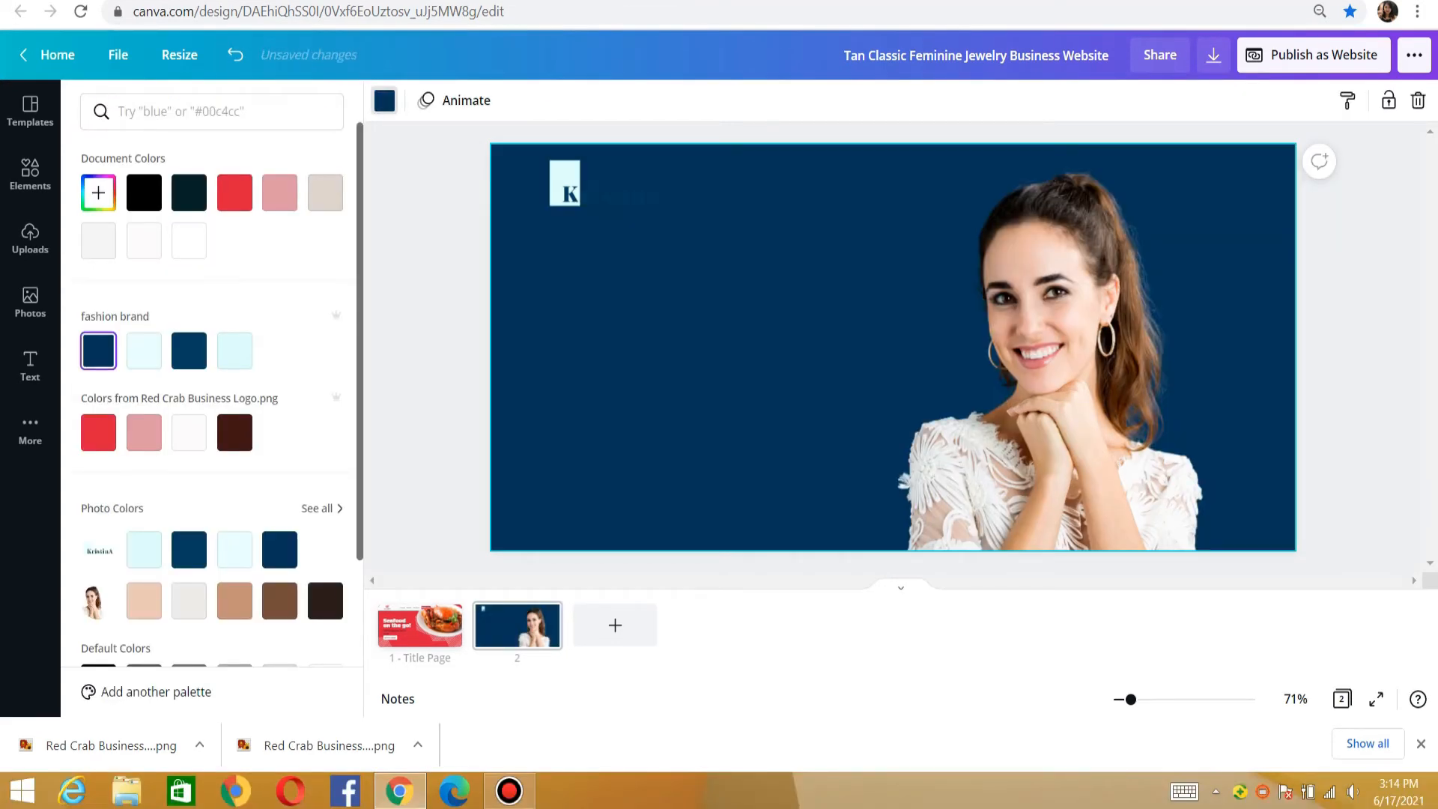
{"action": "left_click", "coordinate": [98, 350]}
{"action": "left_click", "coordinate": [1359, 352]}
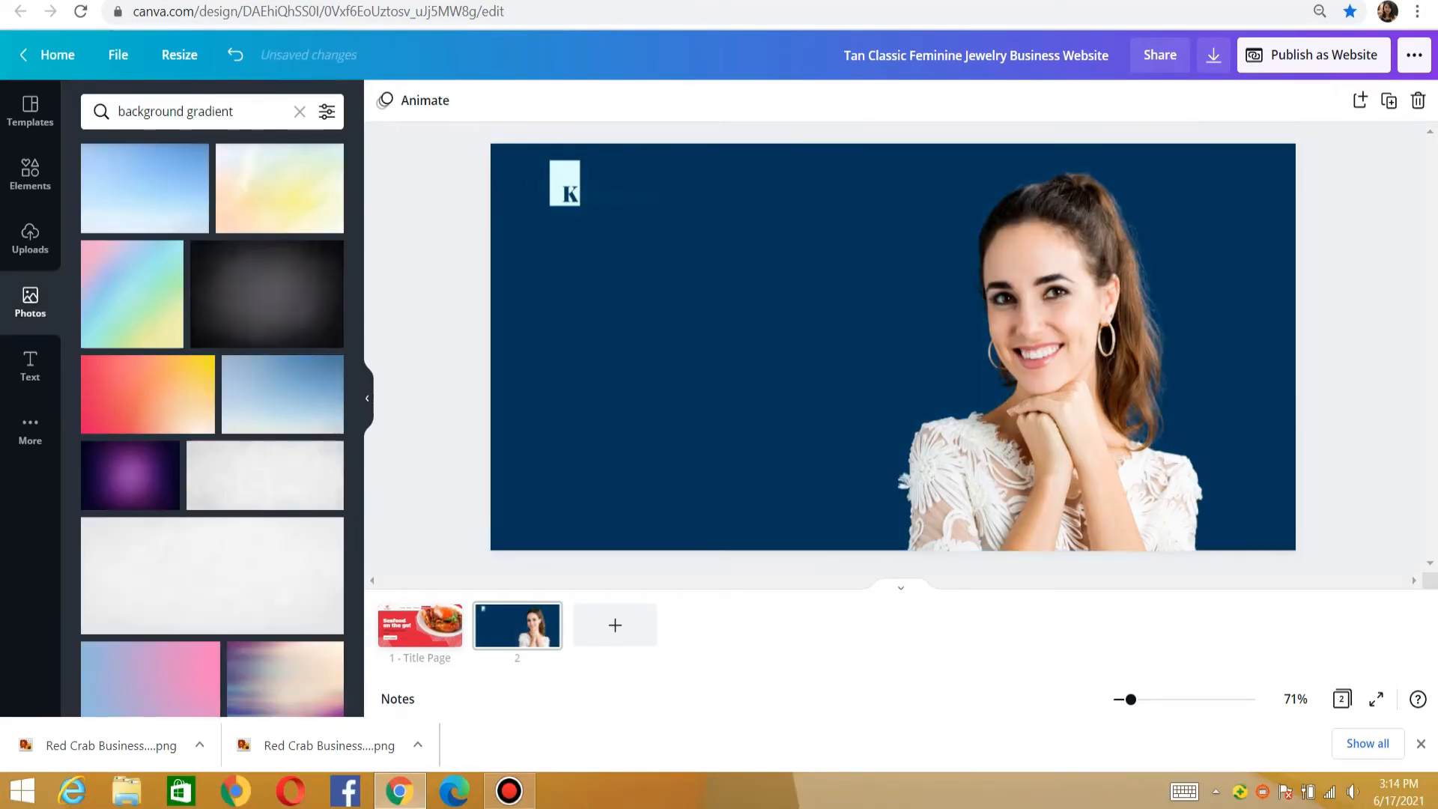
Step: Replace the transparent KristinA logo with the uploaded white-background version, cropped above and below and shrunk into the page's upper-left corner
{"action": "left_click", "coordinate": [606, 184]}
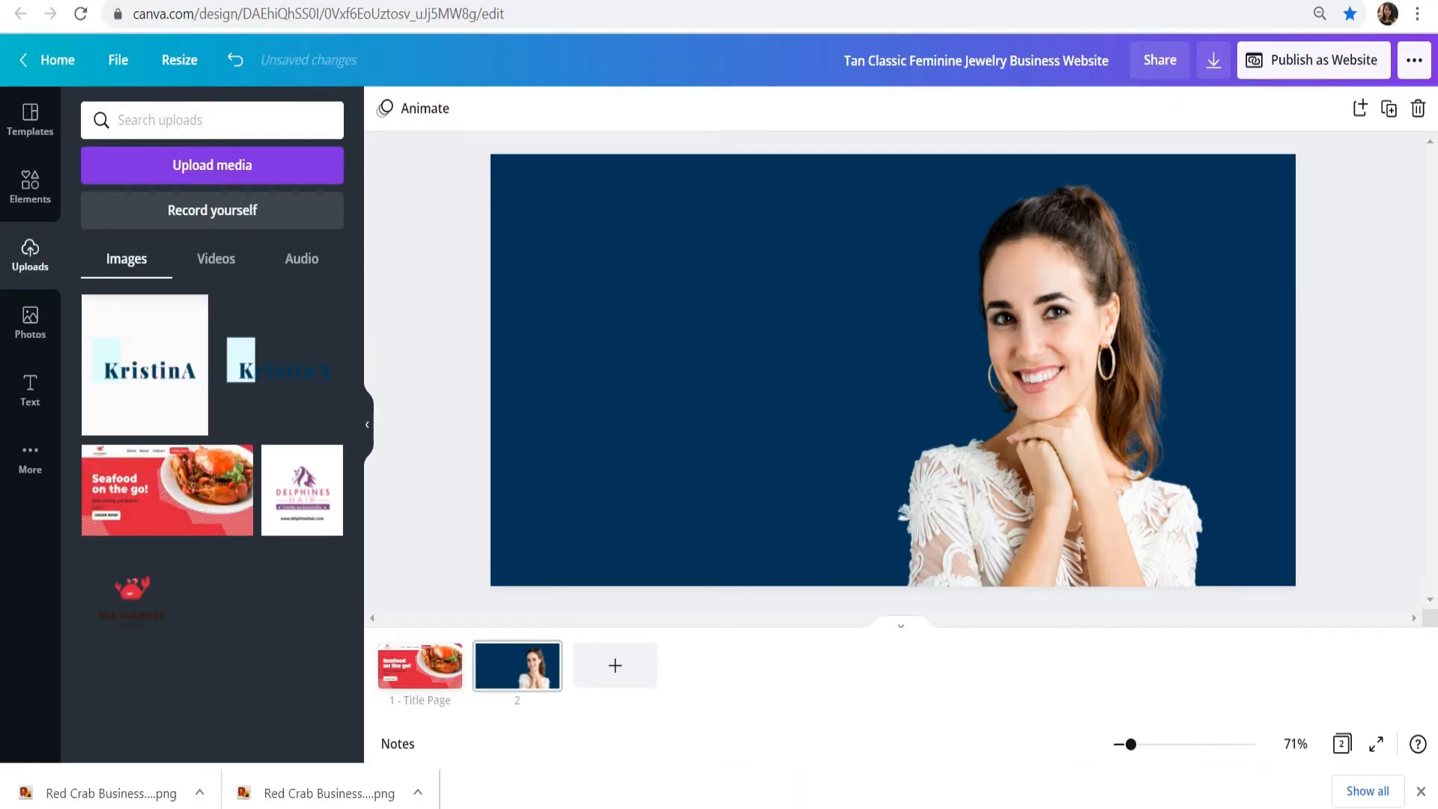
{"action": "left_click", "coordinate": [145, 364]}
{"action": "left_click_drag", "start_coordinate": [892, 236], "coordinate": [892, 301]}
{"action": "left_click_drag", "start_coordinate": [893, 504], "coordinate": [893, 438]}
{"action": "left_click_drag", "start_coordinate": [893, 301], "coordinate": [893, 305]}
{"action": "left_click_drag", "start_coordinate": [1012, 438], "coordinate": [584, 197]}
{"action": "left_click_drag", "start_coordinate": [644, 230], "coordinate": [582, 198]}
{"action": "left_click", "coordinate": [449, 255]}
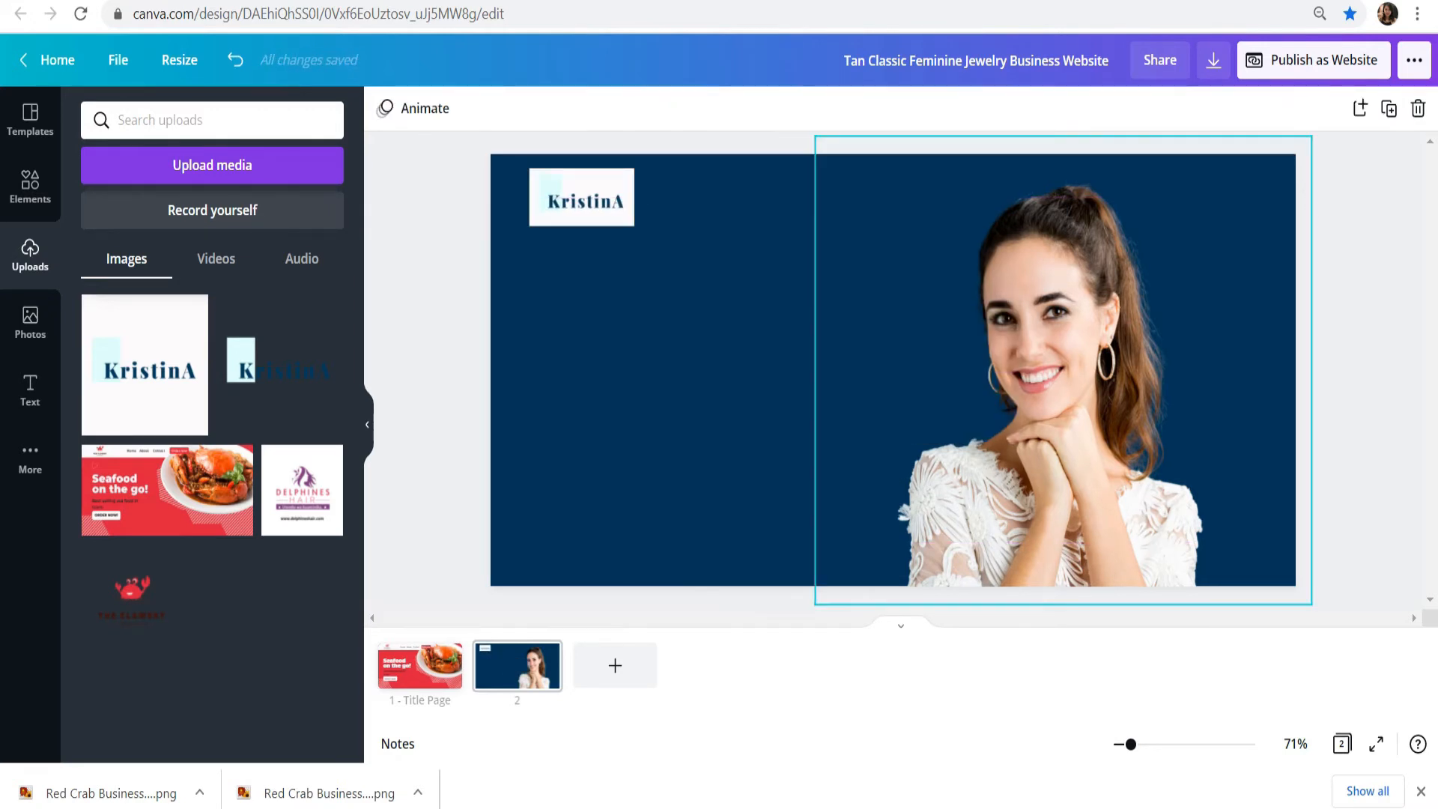
Step: Enlarge the woman's photo slightly from its upper-left corner
{"action": "left_click", "coordinate": [973, 314]}
{"action": "left_click_drag", "start_coordinate": [815, 136], "coordinate": [804, 126]}
{"action": "left_click", "coordinate": [1342, 364]}
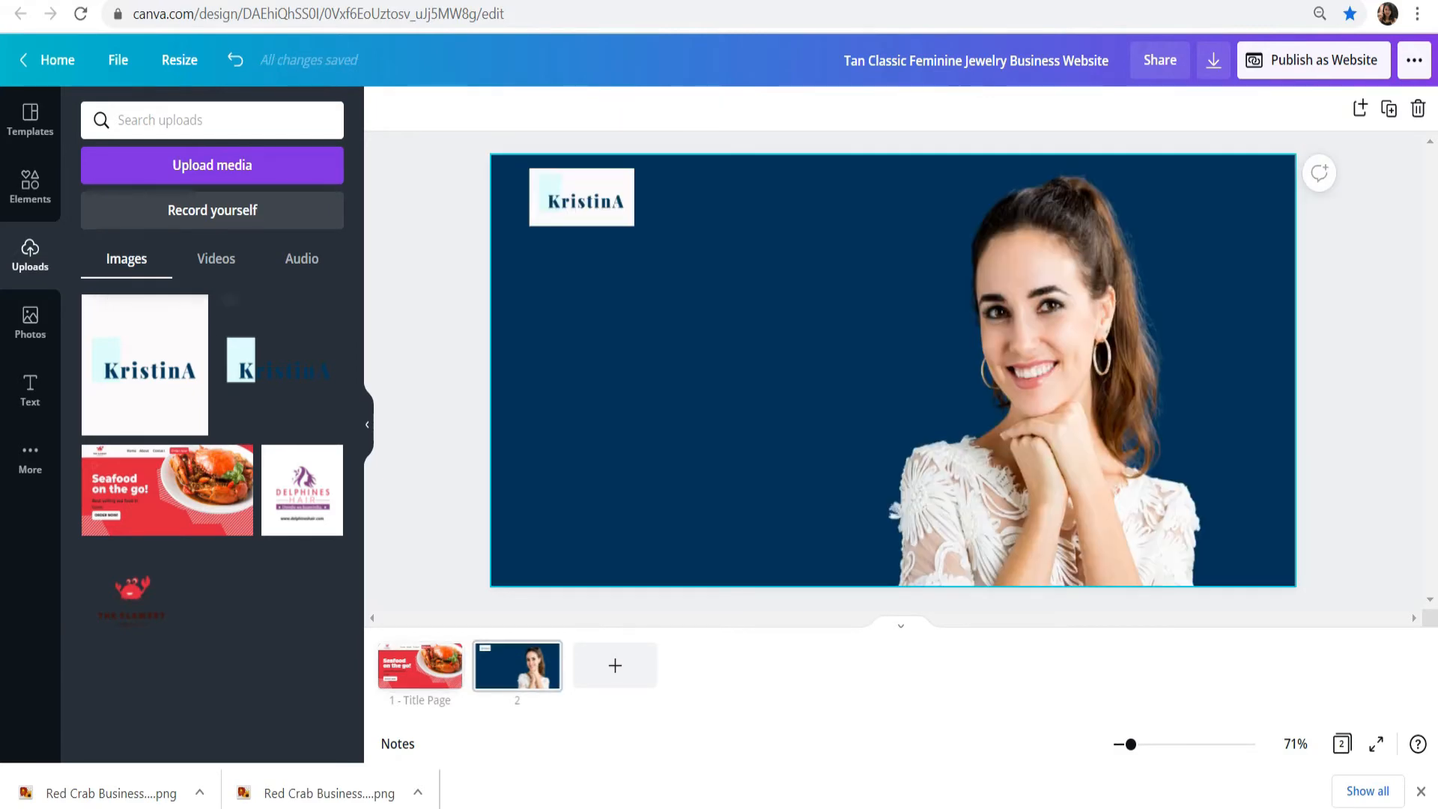
Step: Add a square shape and stretch it into a wide rectangle below the logo, reaching to the woman's shoulder
{"action": "left_click", "coordinate": [30, 185]}
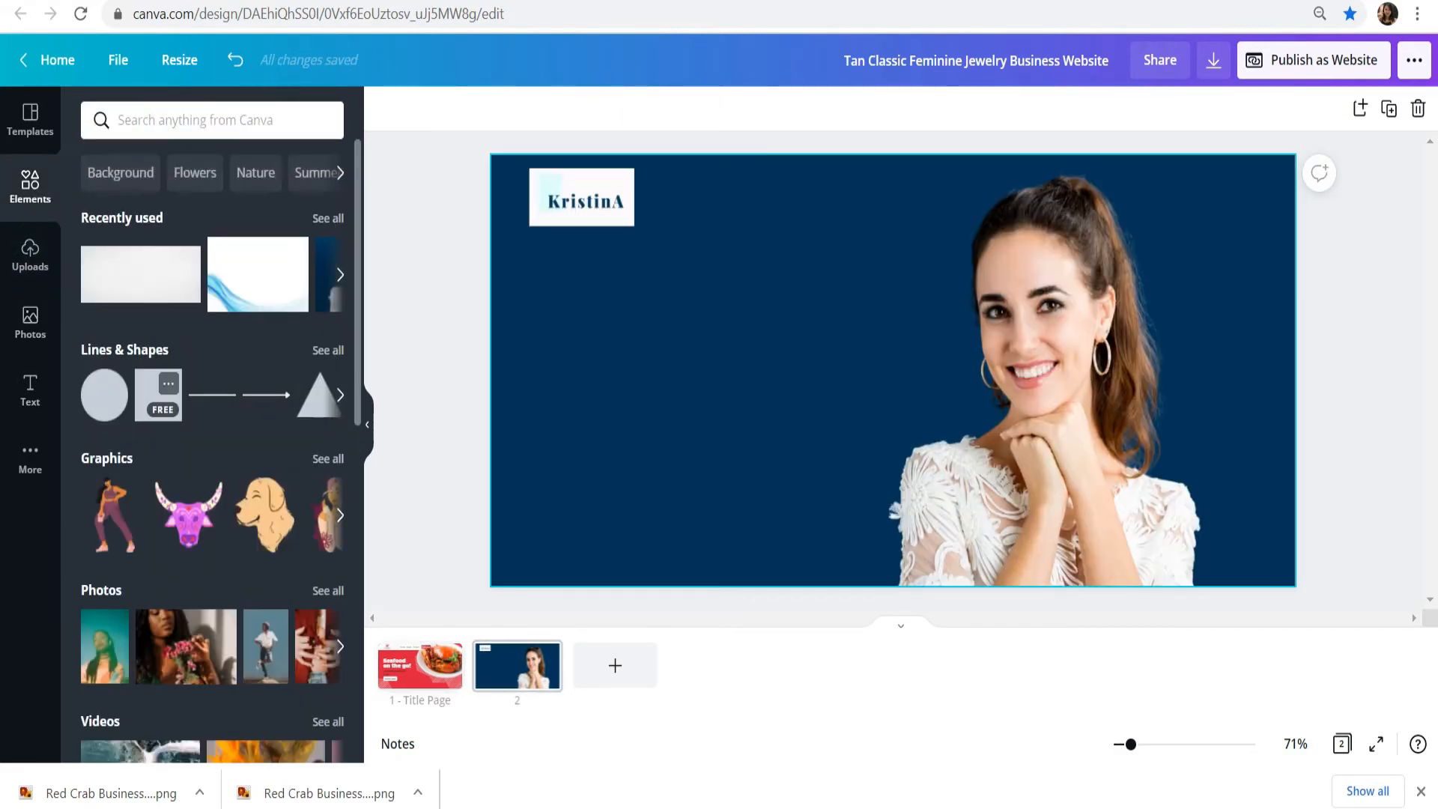
{"action": "left_click", "coordinate": [158, 395]}
{"action": "left_click_drag", "start_coordinate": [786, 370], "coordinate": [598, 370]}
{"action": "left_click_drag", "start_coordinate": [719, 389], "coordinate": [651, 427]}
{"action": "left_click_drag", "start_coordinate": [925, 526], "coordinate": [929, 528]}
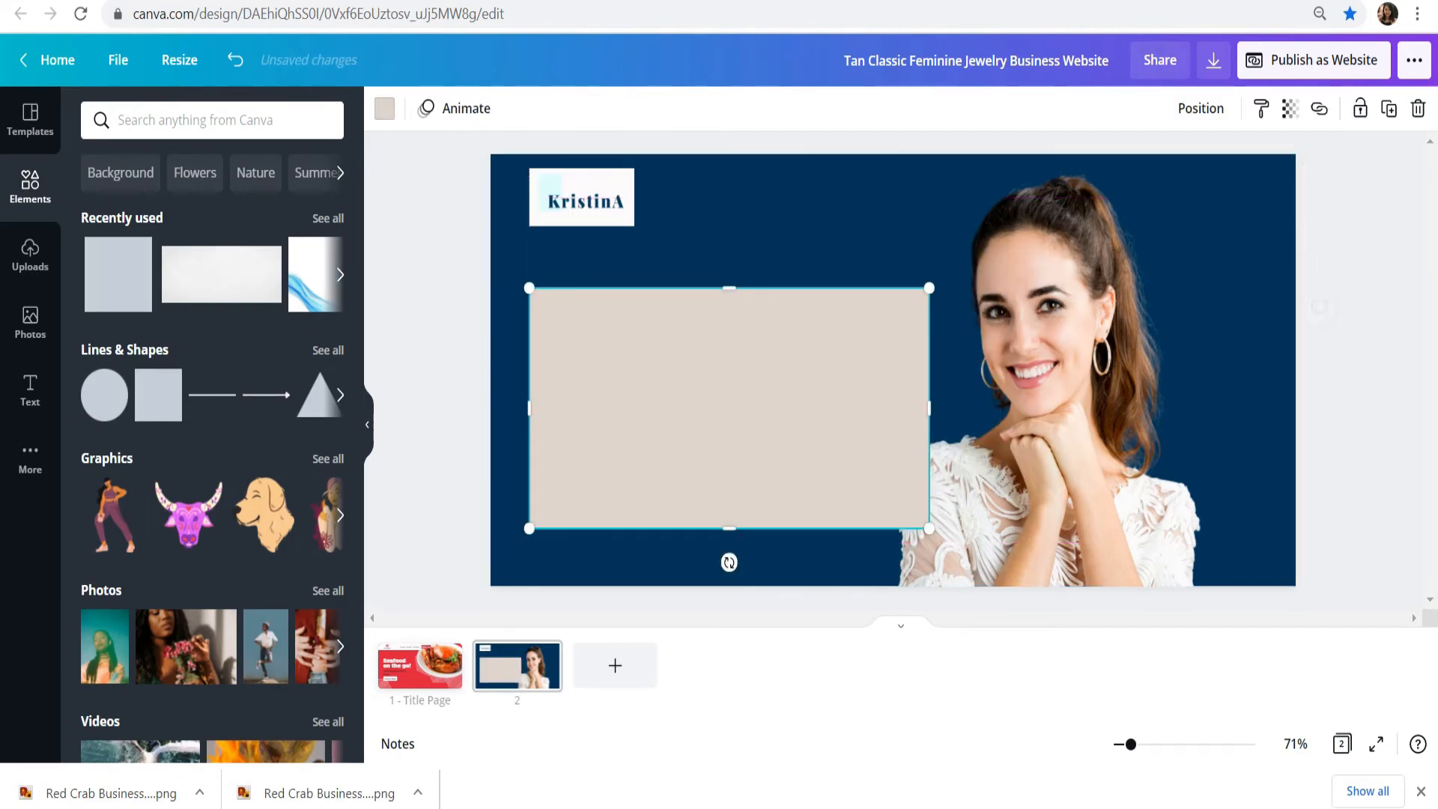
{"action": "left_click_drag", "start_coordinate": [730, 408], "coordinate": [729, 404]}
Step: Recolor the rectangle with the fourth, pale aqua color of the "fashion brand" palette
{"action": "left_click", "coordinate": [384, 107]}
{"action": "left_click", "coordinate": [235, 374]}
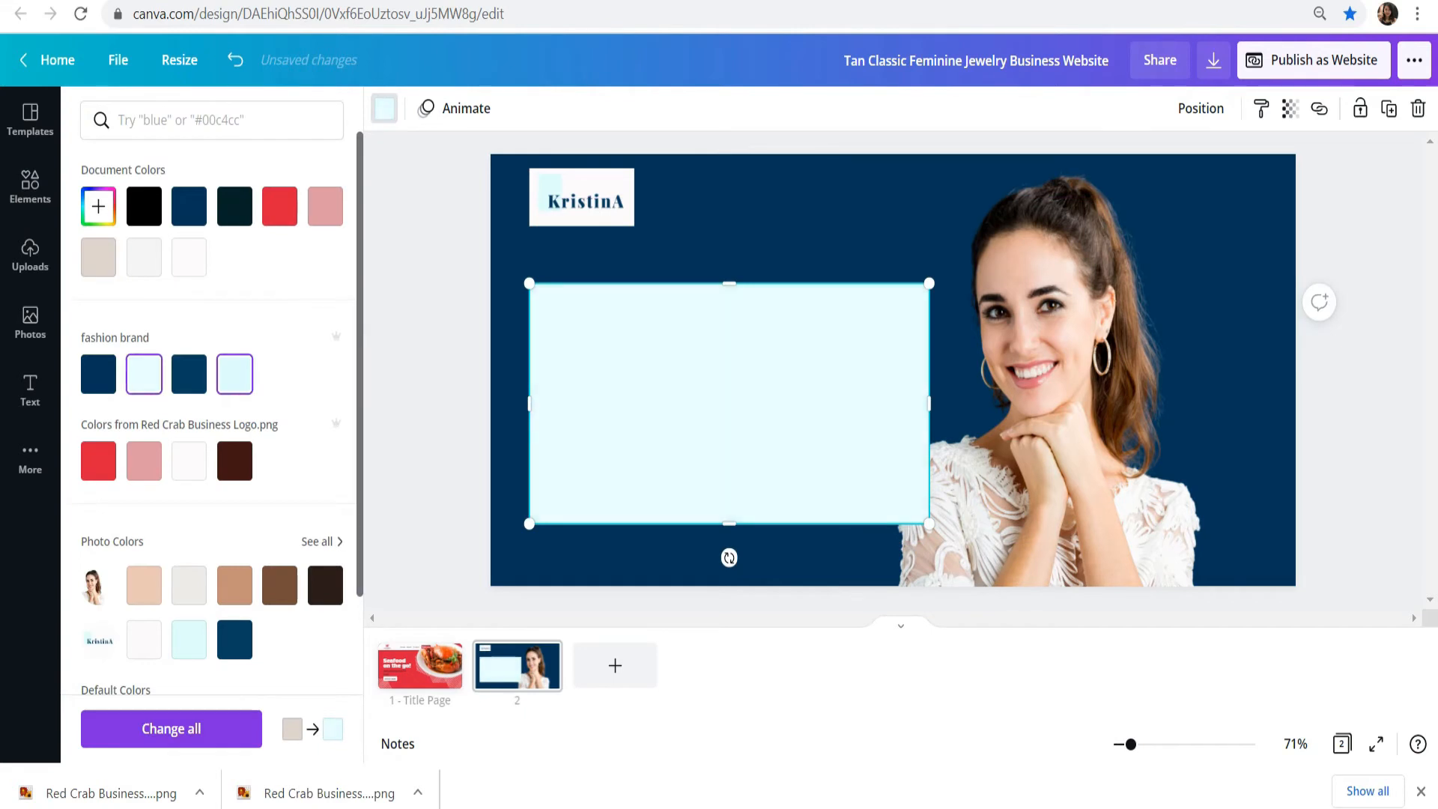
{"action": "left_click", "coordinate": [435, 374]}
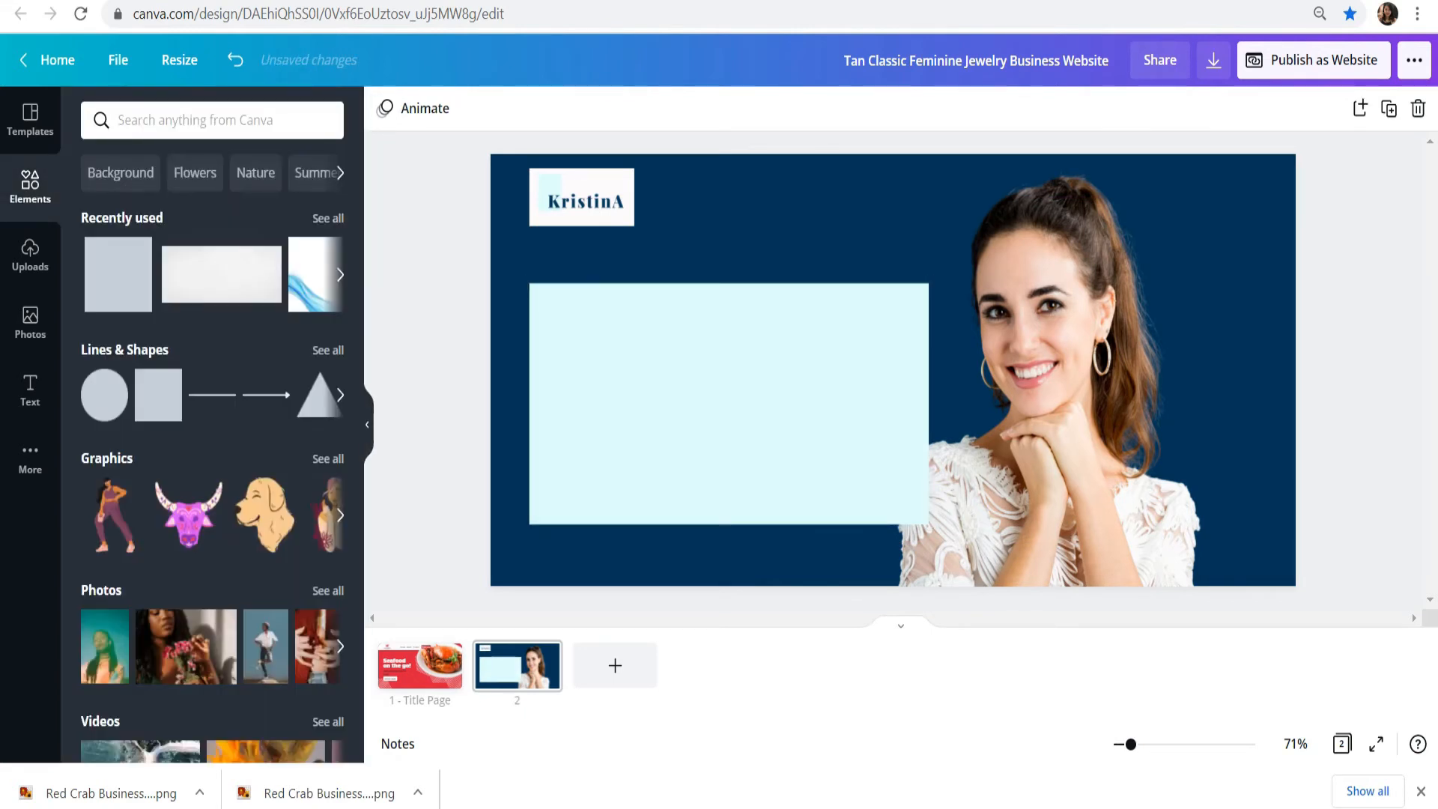
Step: Add a subheading text box to the page, clear its placeholder text, and set its font to Playfair Display
{"action": "left_click", "coordinate": [30, 389]}
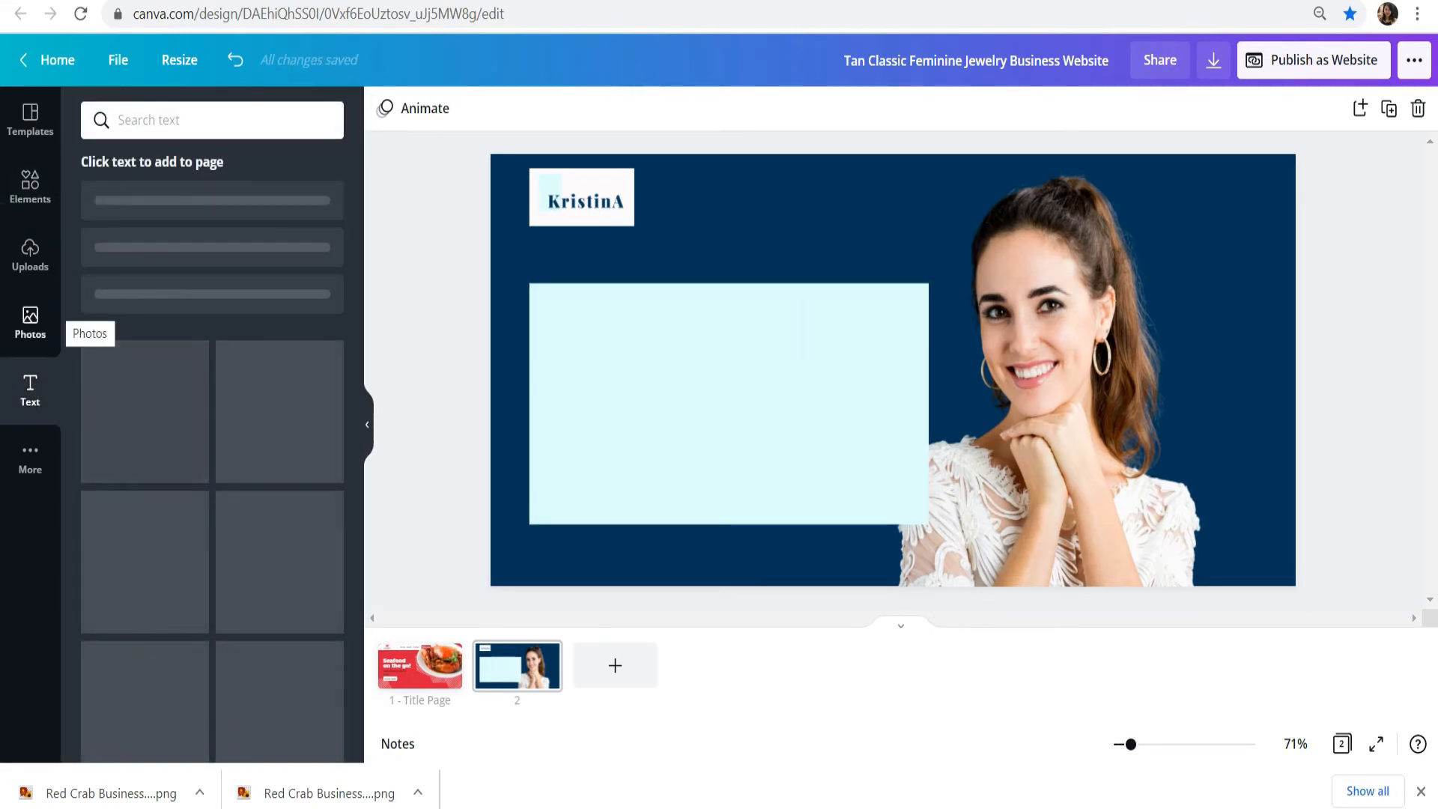
{"action": "left_click", "coordinate": [159, 266]}
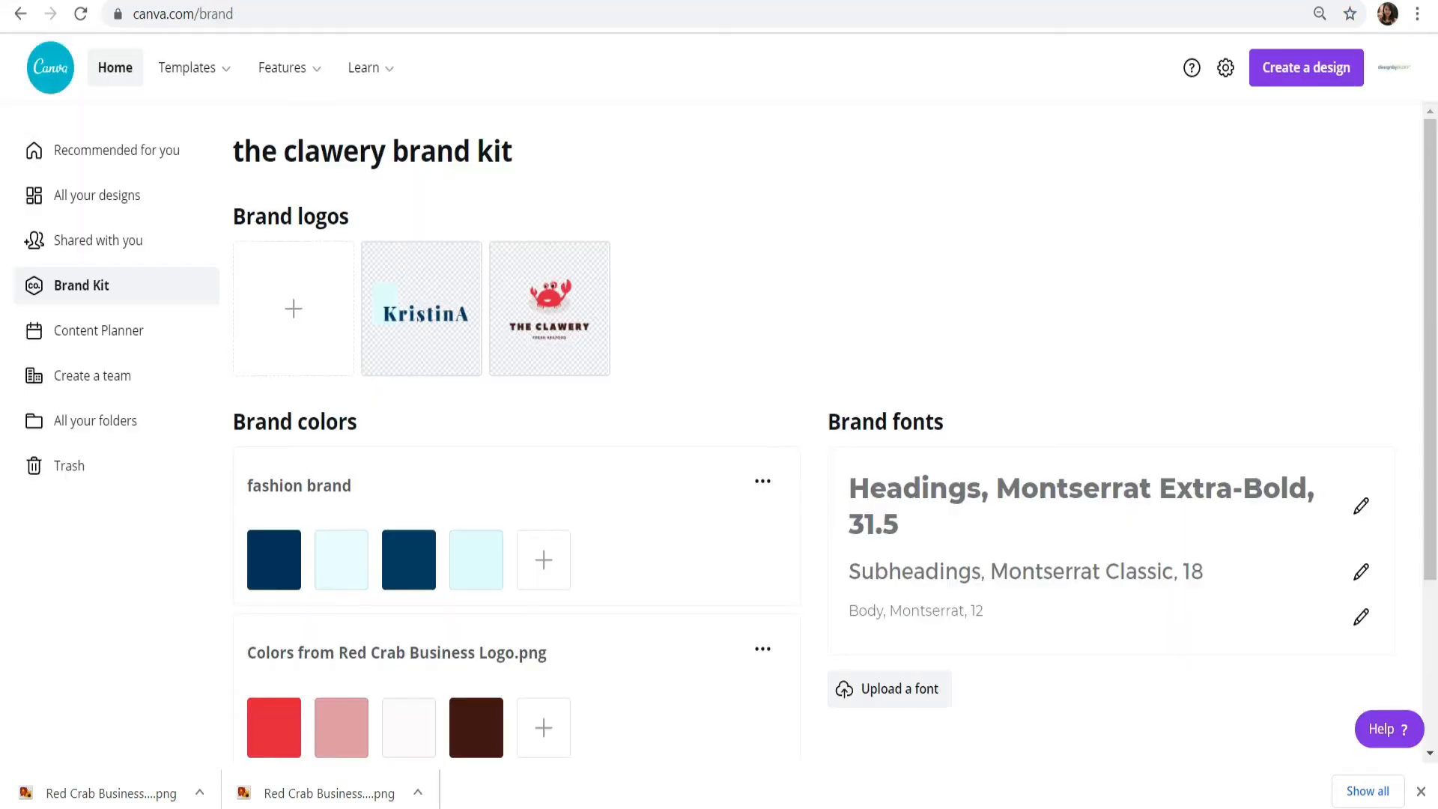
{"action": "scroll", "coordinate": [835, 435], "scroll_direction": "down", "scroll_amount": 2}
{"action": "scroll", "coordinate": [834, 434], "scroll_direction": "up", "scroll_amount": 2}
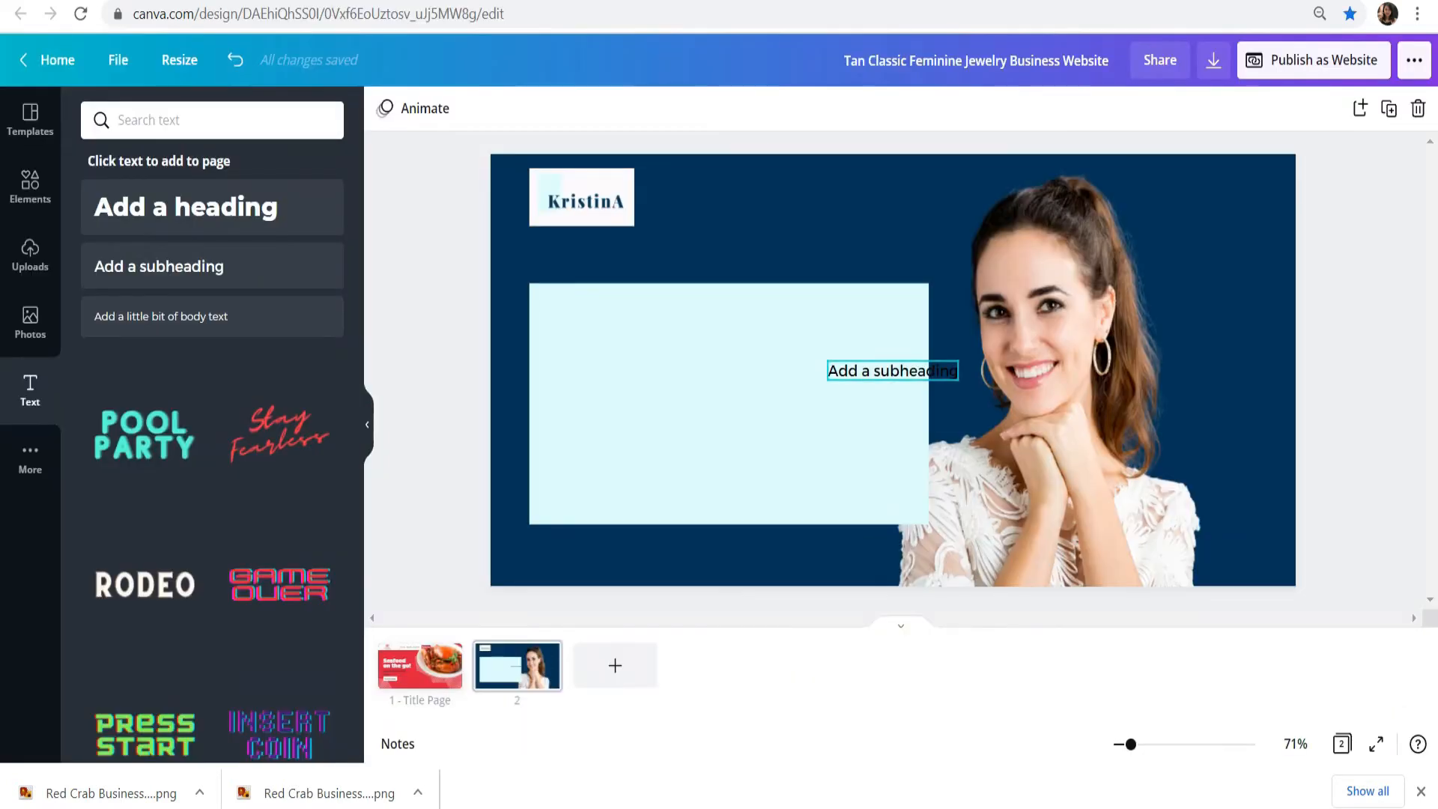
{"action": "double_click", "coordinate": [893, 371]}
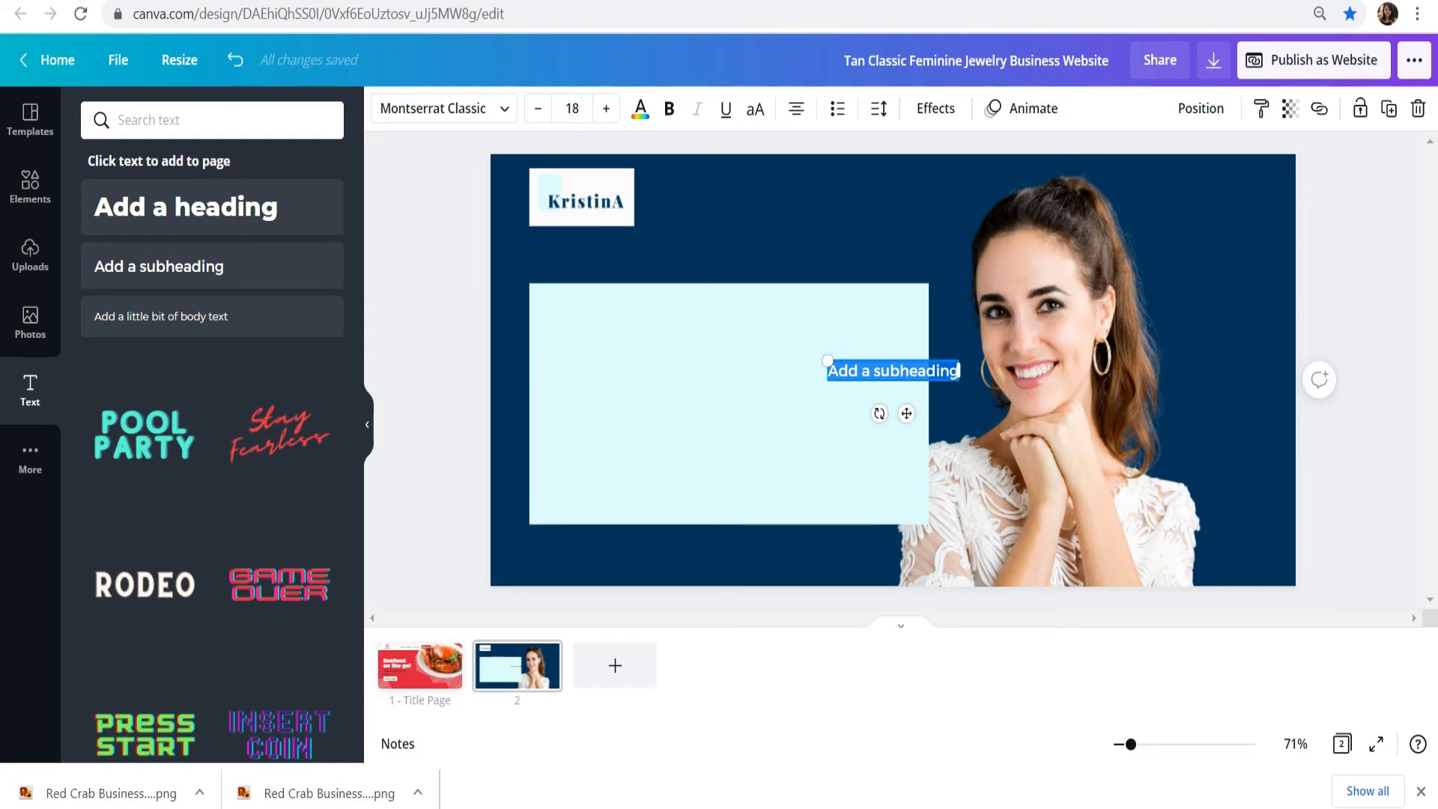
{"action": "key", "text": "BackSpace"}
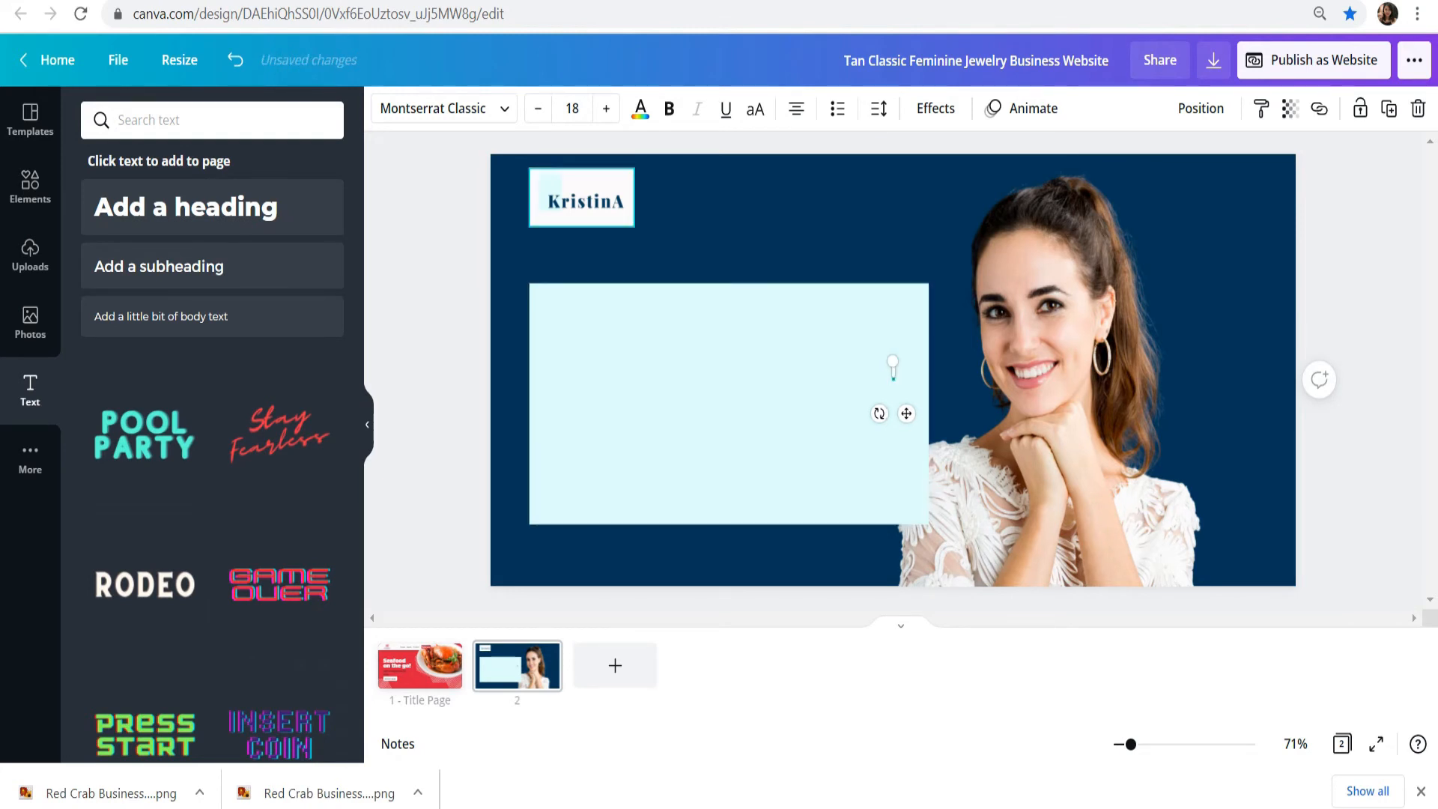
{"action": "left_click", "coordinate": [443, 108]}
{"action": "left_click", "coordinate": [128, 352]}
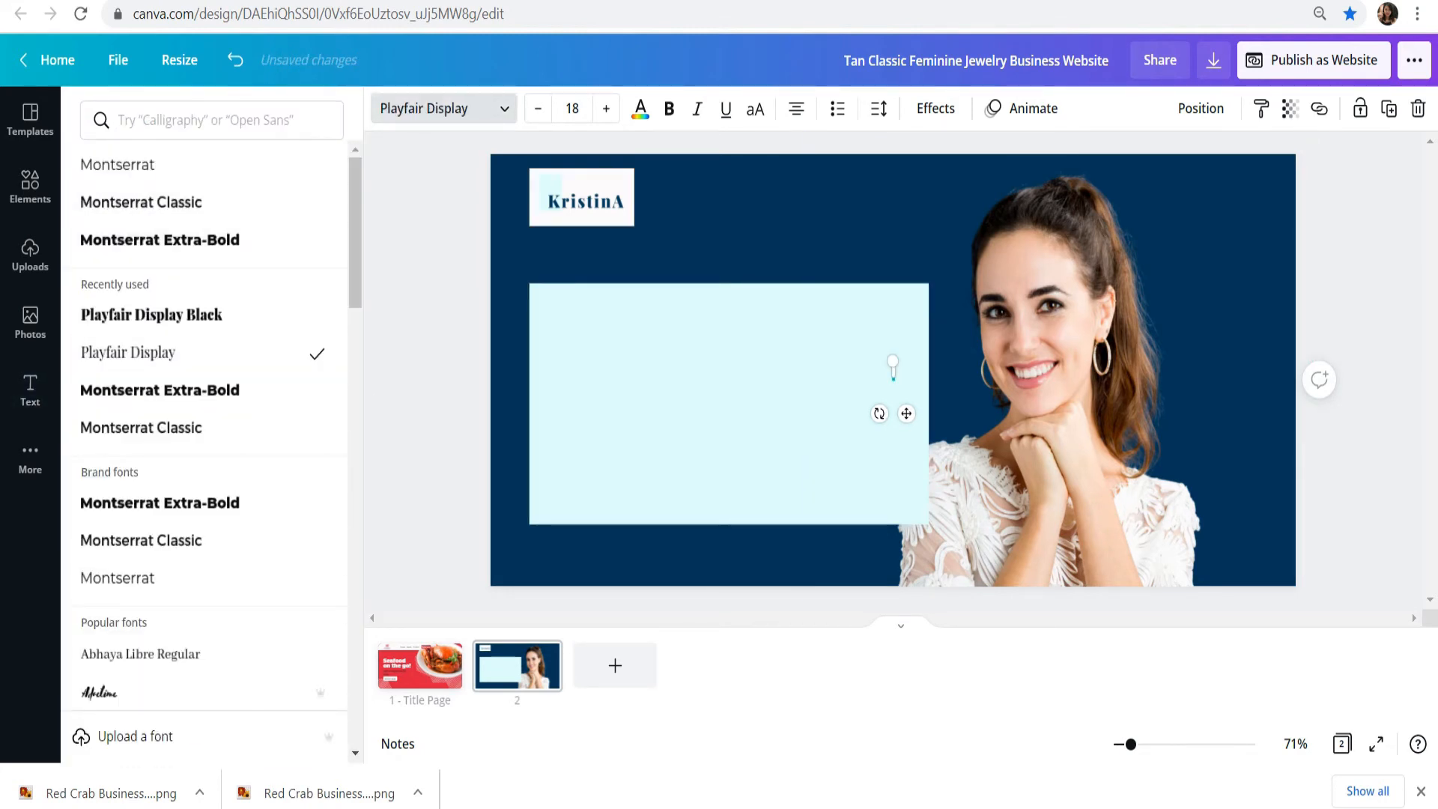
Step: Place the text box in the header beside the logo with the word "Home" colored white
{"action": "left_click_drag", "start_coordinate": [906, 414], "coordinate": [762, 240]}
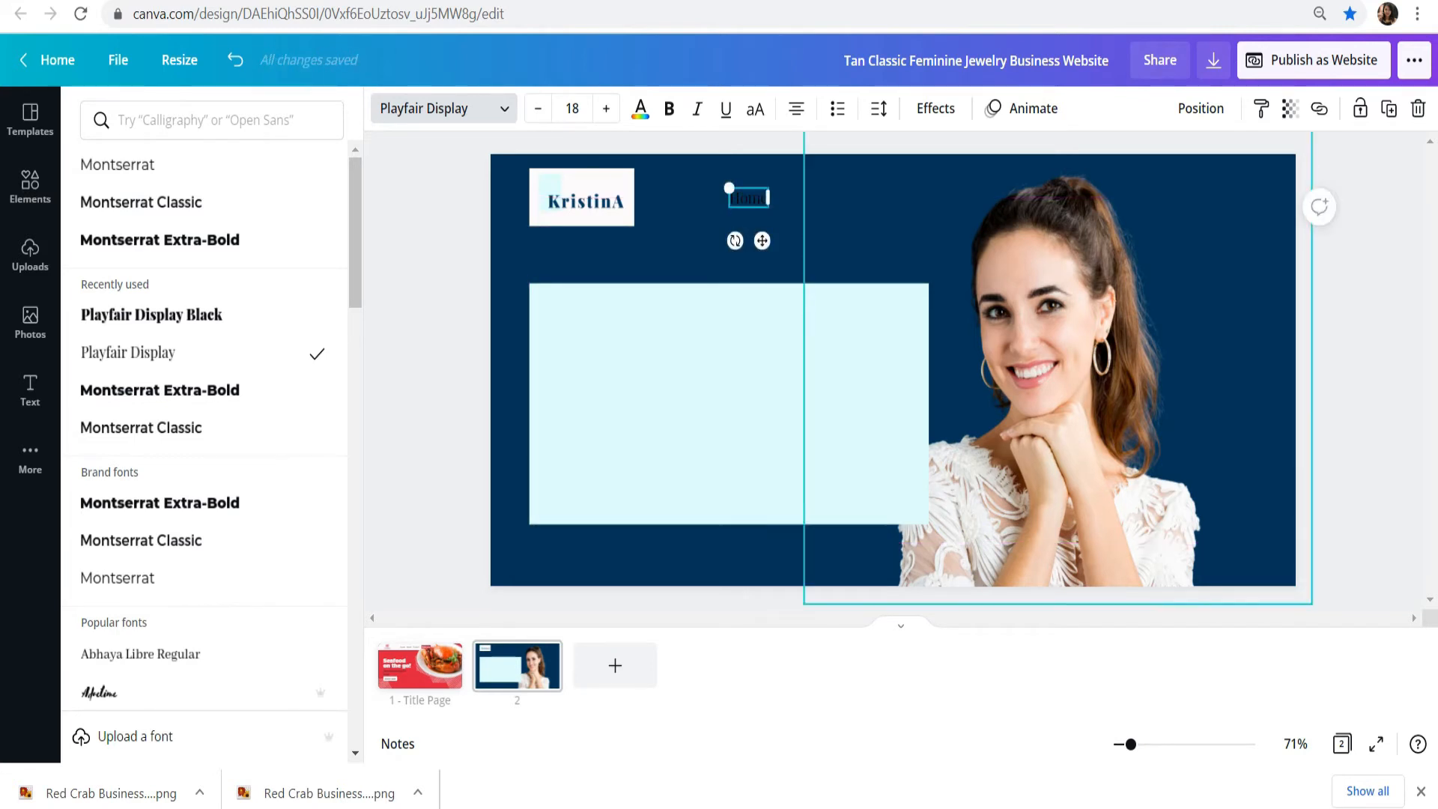
{"action": "left_click", "coordinate": [640, 108]}
{"action": "left_click", "coordinate": [189, 460]}
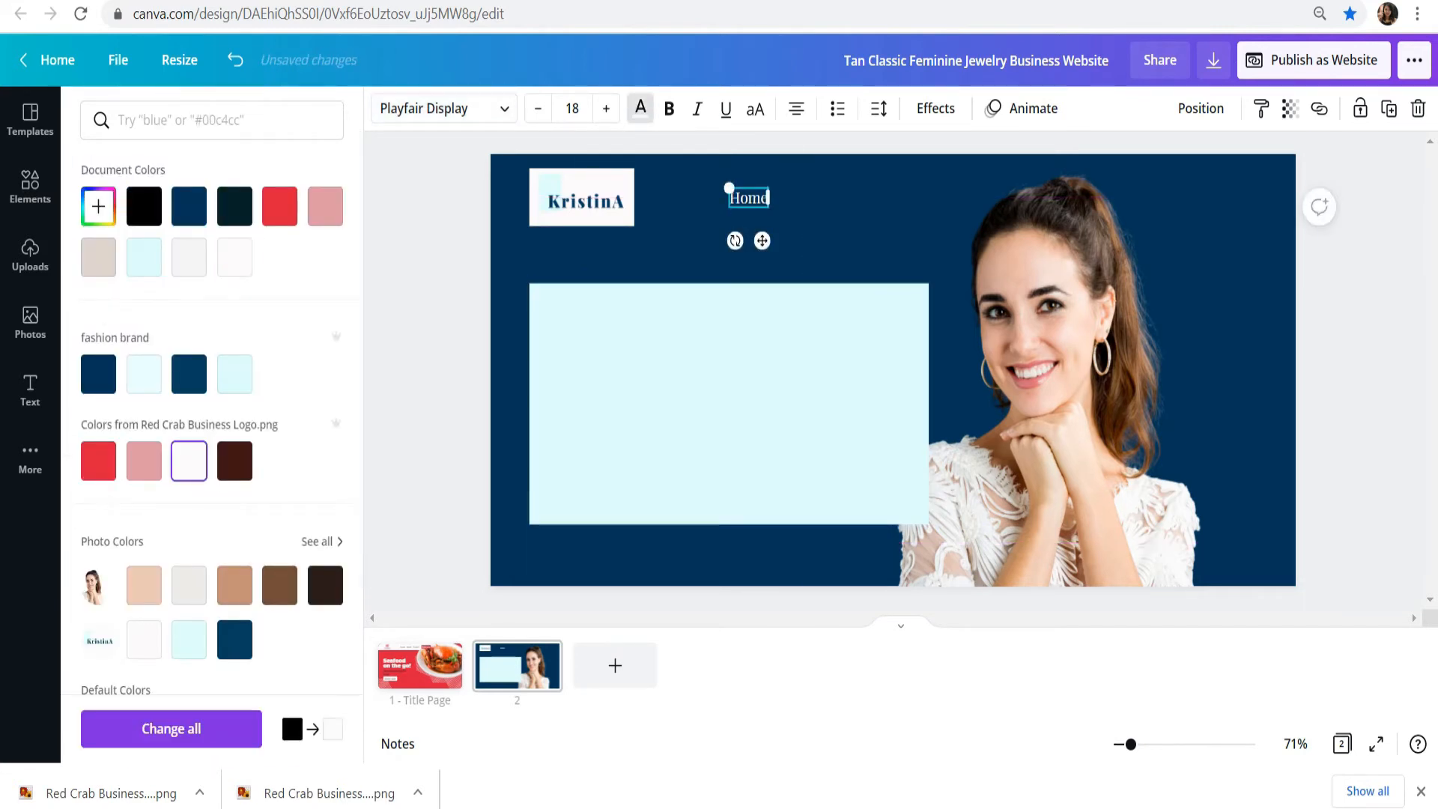
Step: Duplicate the menu text to create "About" and "Contact" items in a row after "Home"
{"action": "left_click_drag", "start_coordinate": [770, 207], "coordinate": [824, 198]}
{"action": "left_click", "coordinate": [30, 390]}
{"action": "key", "text": "ctrl+d"}
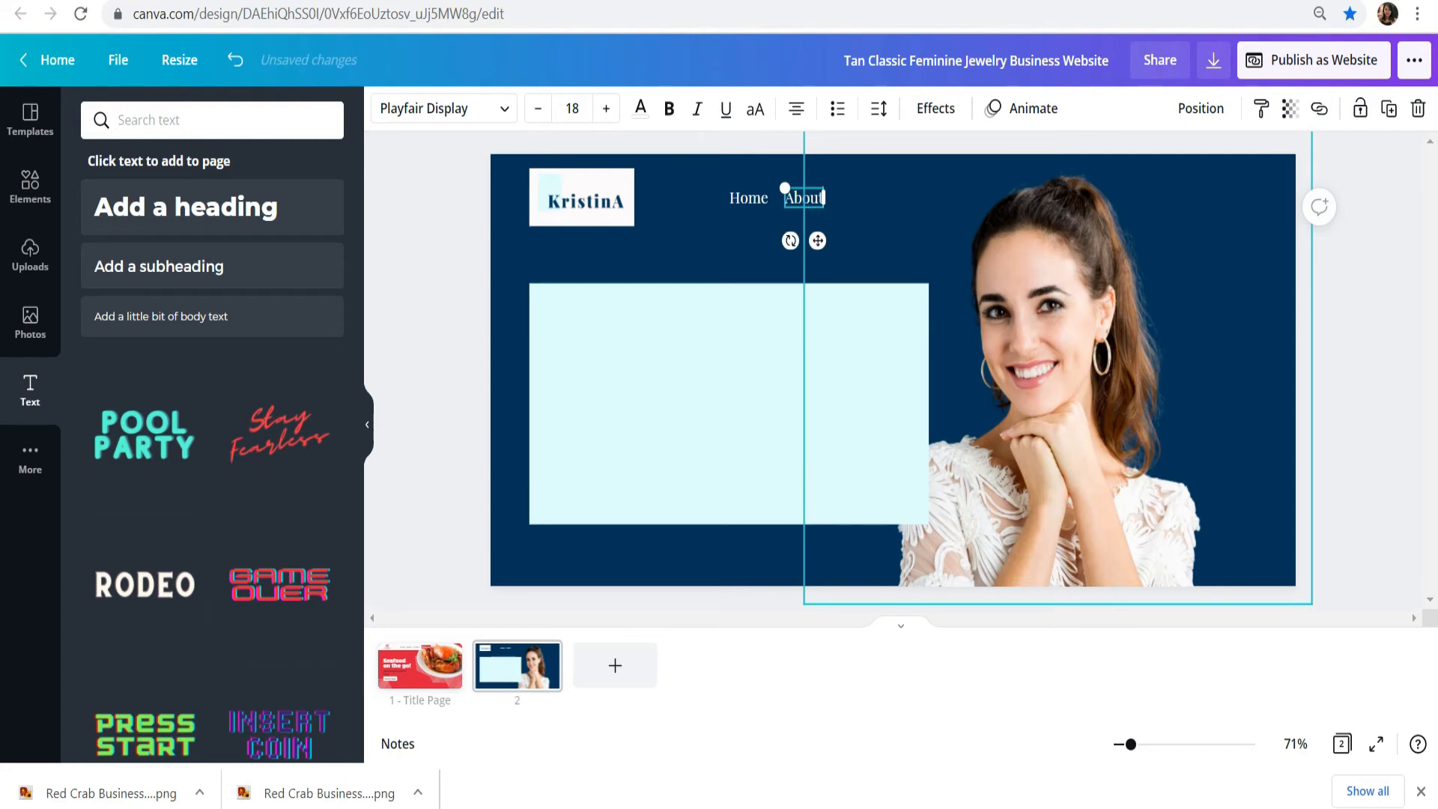
{"action": "key", "text": "ctrl+d"}
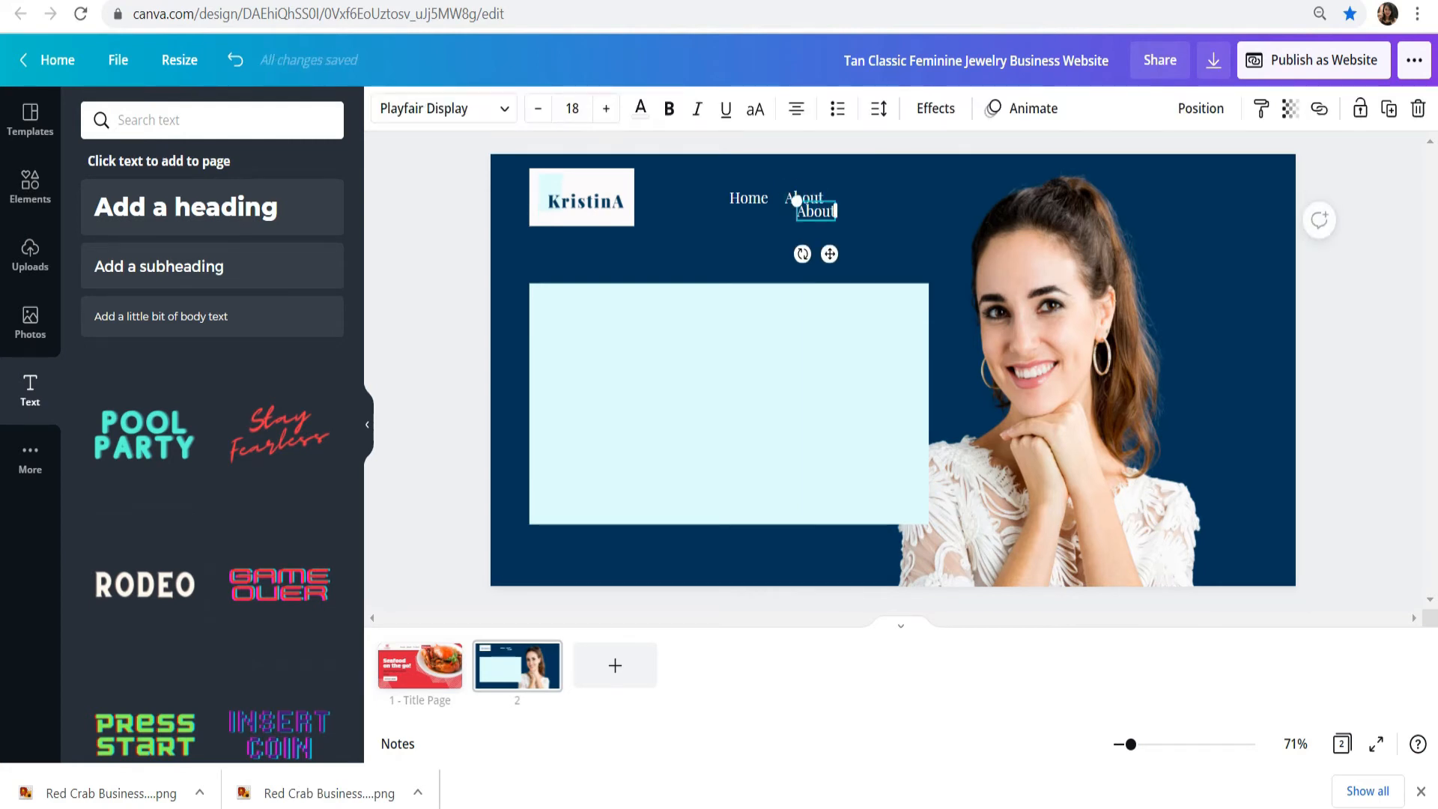
{"action": "left_click_drag", "start_coordinate": [796, 199], "coordinate": [841, 188]}
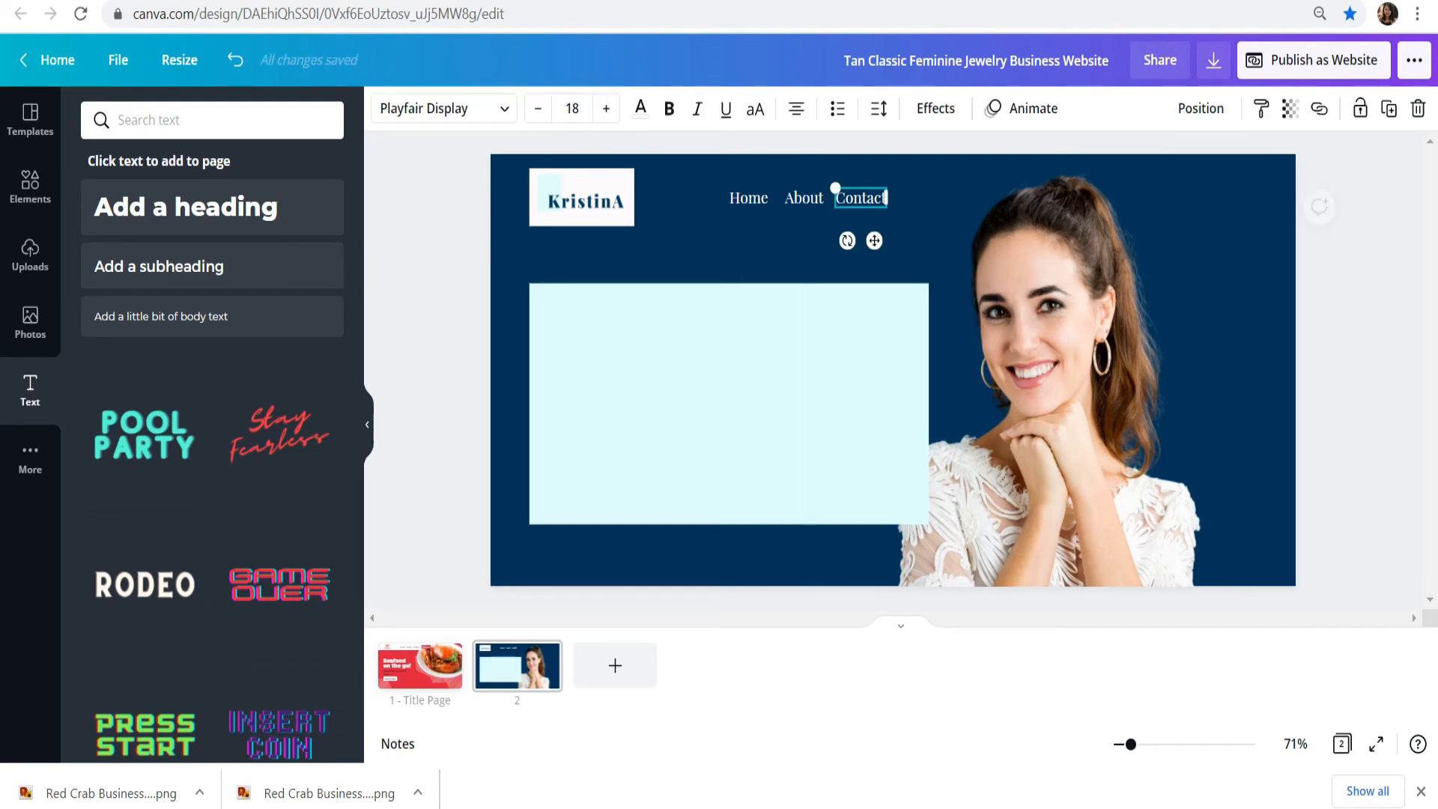
Step: Add a duplicated "Blog" menu item after "Contact" and adjust the spacing between the items
{"action": "left_click_drag", "start_coordinate": [835, 187], "coordinate": [929, 198]}
{"action": "key", "text": "ctrl+d"}
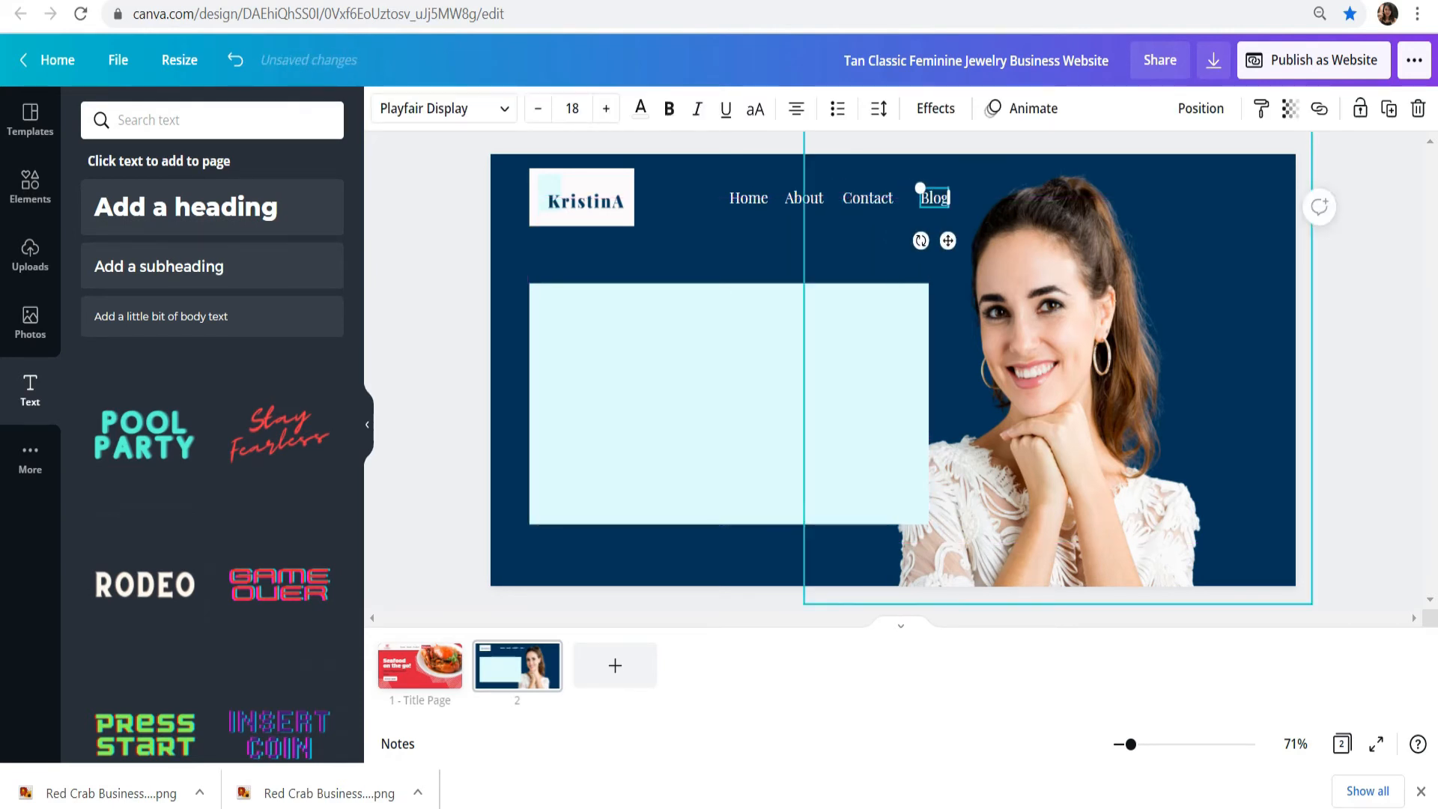
{"action": "left_click", "coordinate": [1370, 262]}
{"action": "left_click_drag", "start_coordinate": [934, 199], "coordinate": [930, 198]}
{"action": "left_click", "coordinate": [1371, 262]}
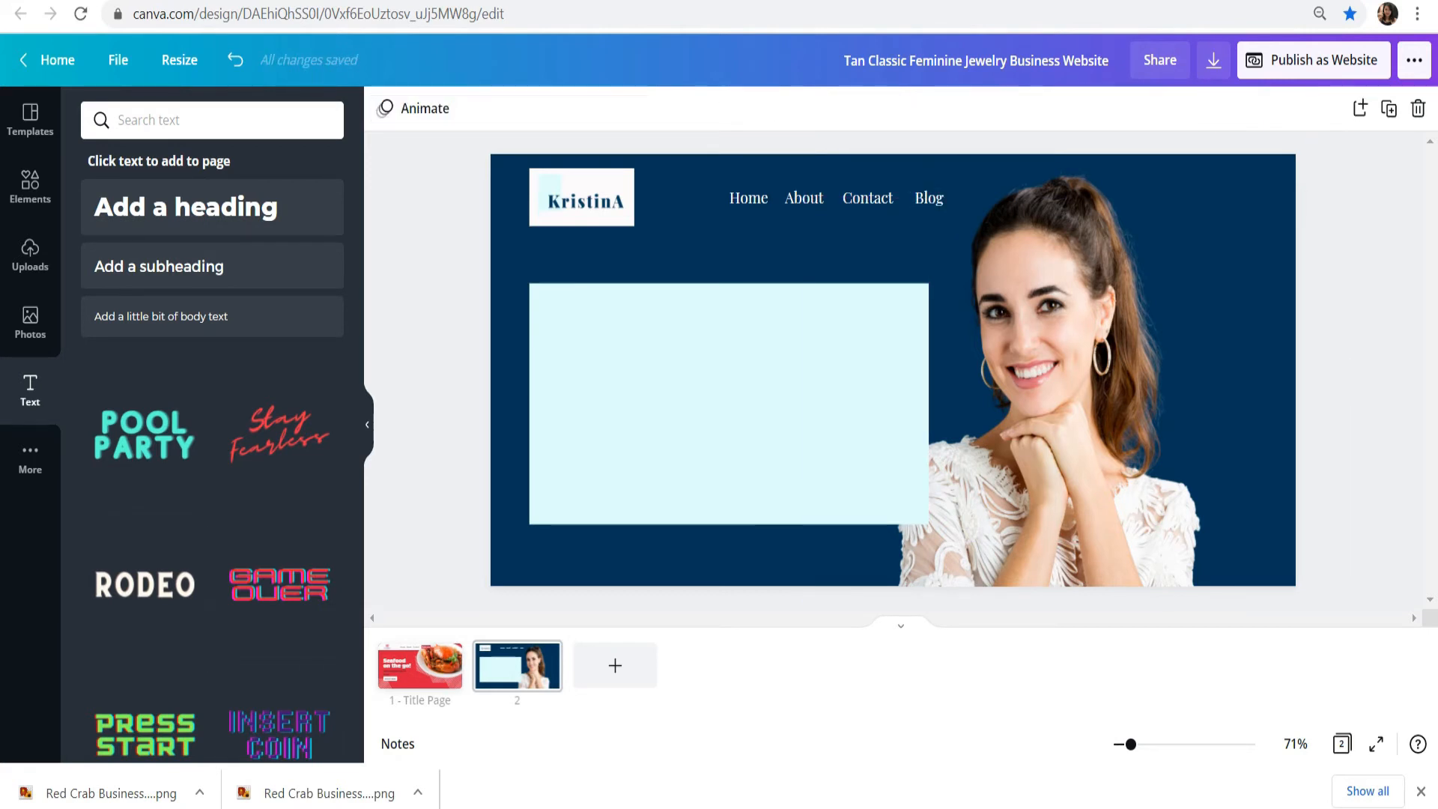
Step: Duplicate the "Home" text into the aqua rectangle, change it to "Welcome to KristinA", and enlarge it to size 34.4
{"action": "left_click", "coordinate": [749, 199]}
{"action": "key", "text": "ctrl+d"}
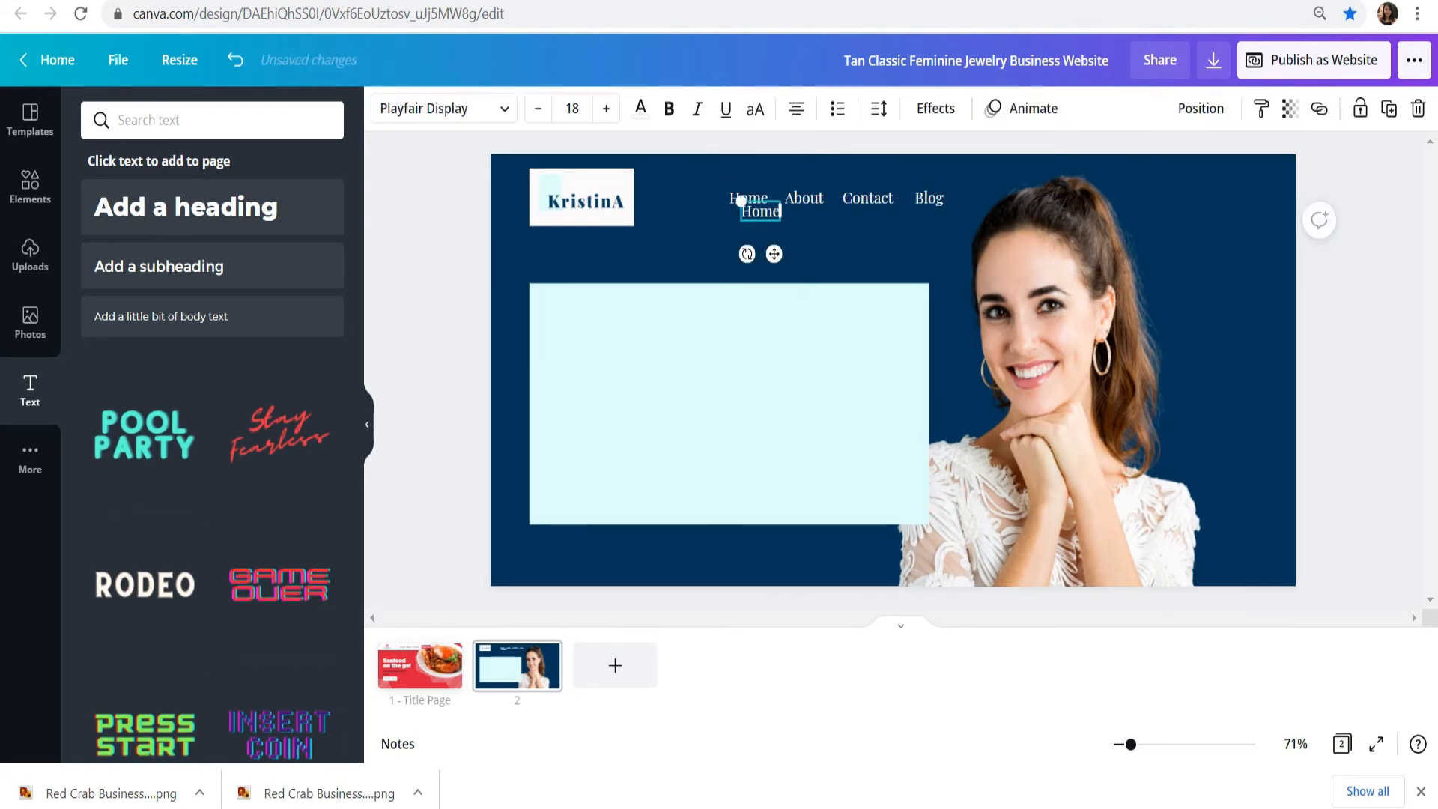
{"action": "left_click_drag", "start_coordinate": [761, 212], "coordinate": [583, 326]}
{"action": "double_click", "coordinate": [582, 326]}
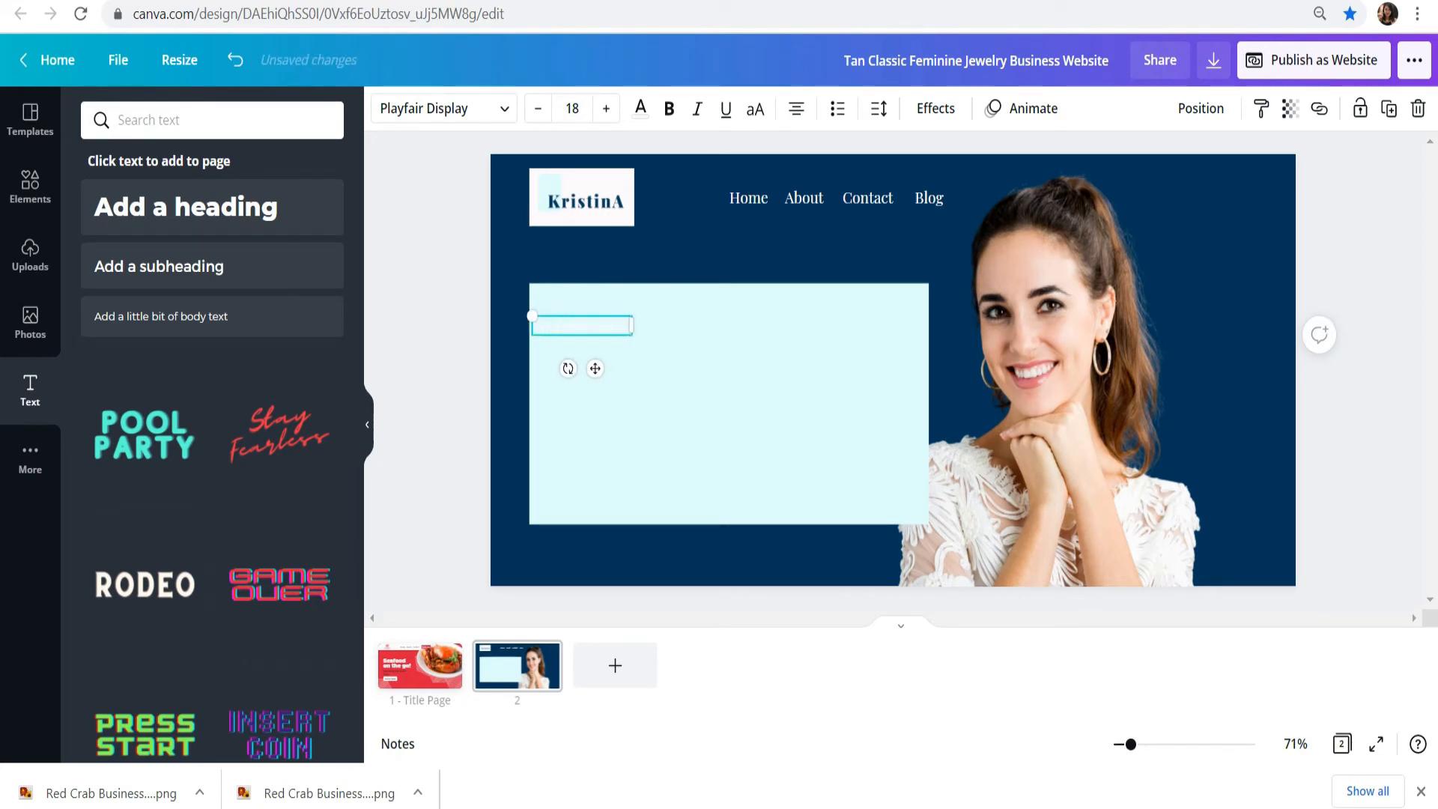
{"action": "left_click_drag", "start_coordinate": [649, 334], "coordinate": [767, 352]}
{"action": "left_click_drag", "start_coordinate": [642, 334], "coordinate": [678, 327]}
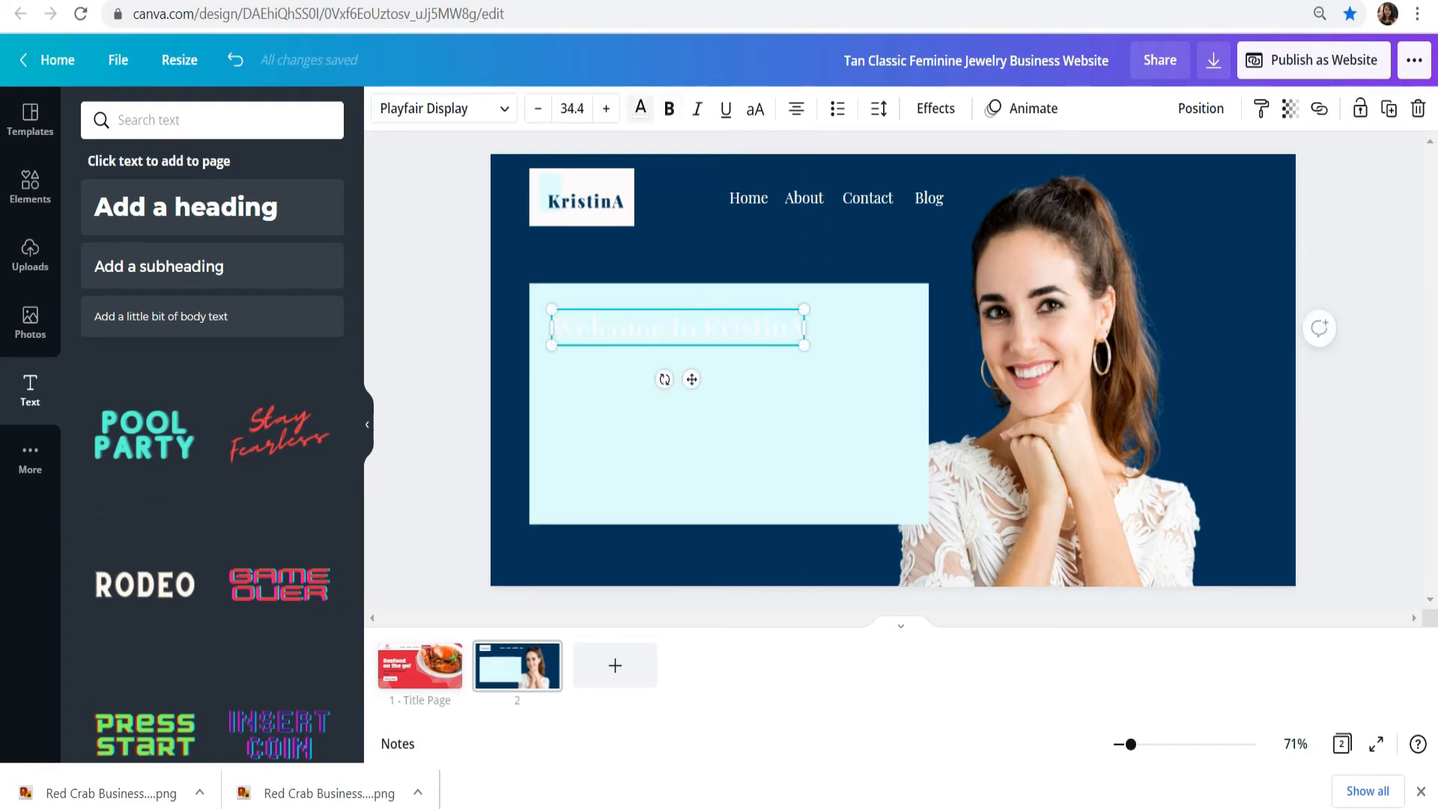
Step: Color the welcome heading with the third, dark navy color of the "fashion brand" palette and add an exclamation mark at its end
{"action": "left_click", "coordinate": [640, 109]}
{"action": "left_click", "coordinate": [188, 375]}
{"action": "left_click", "coordinate": [442, 360]}
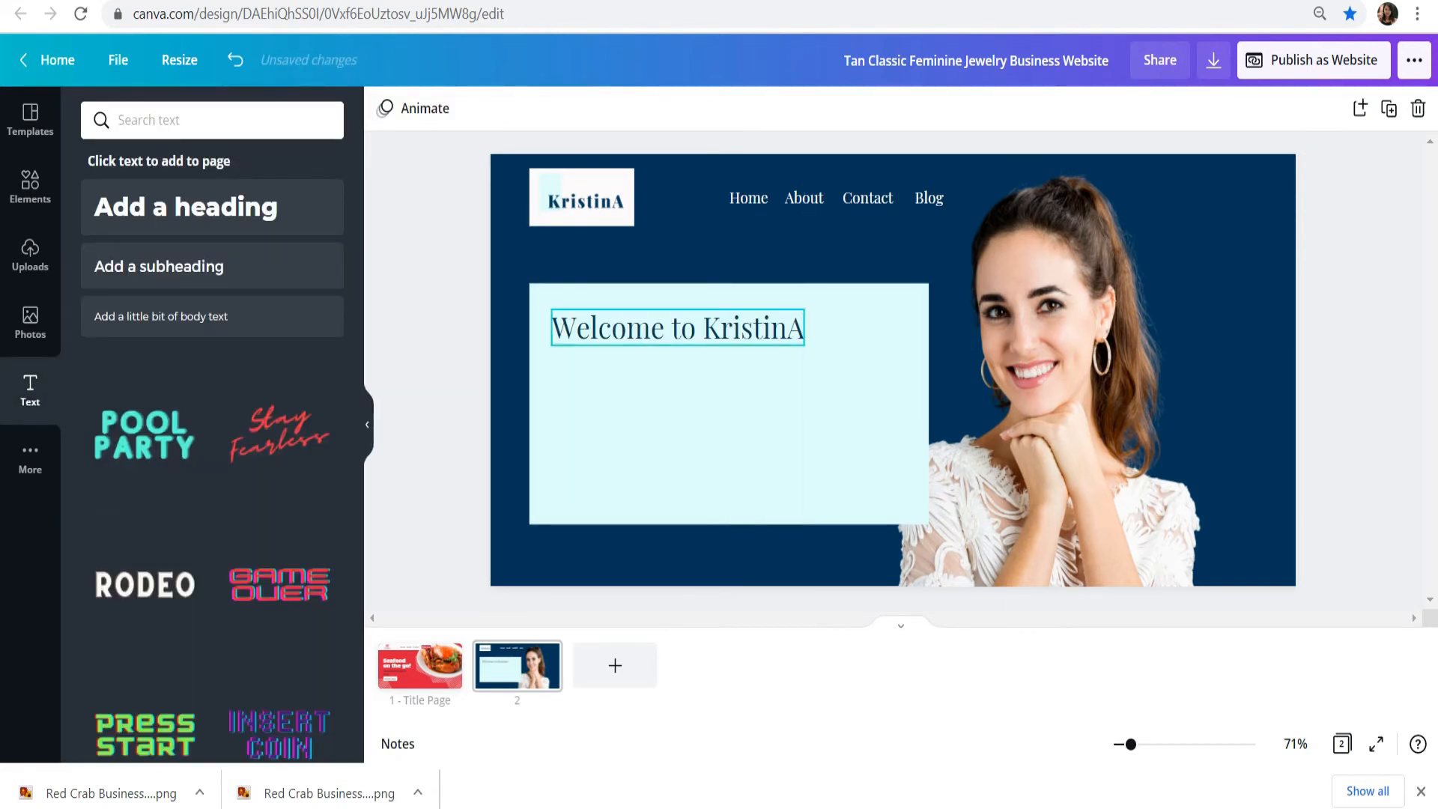
{"action": "left_click", "coordinate": [771, 328]}
{"action": "type", "text": "!"}
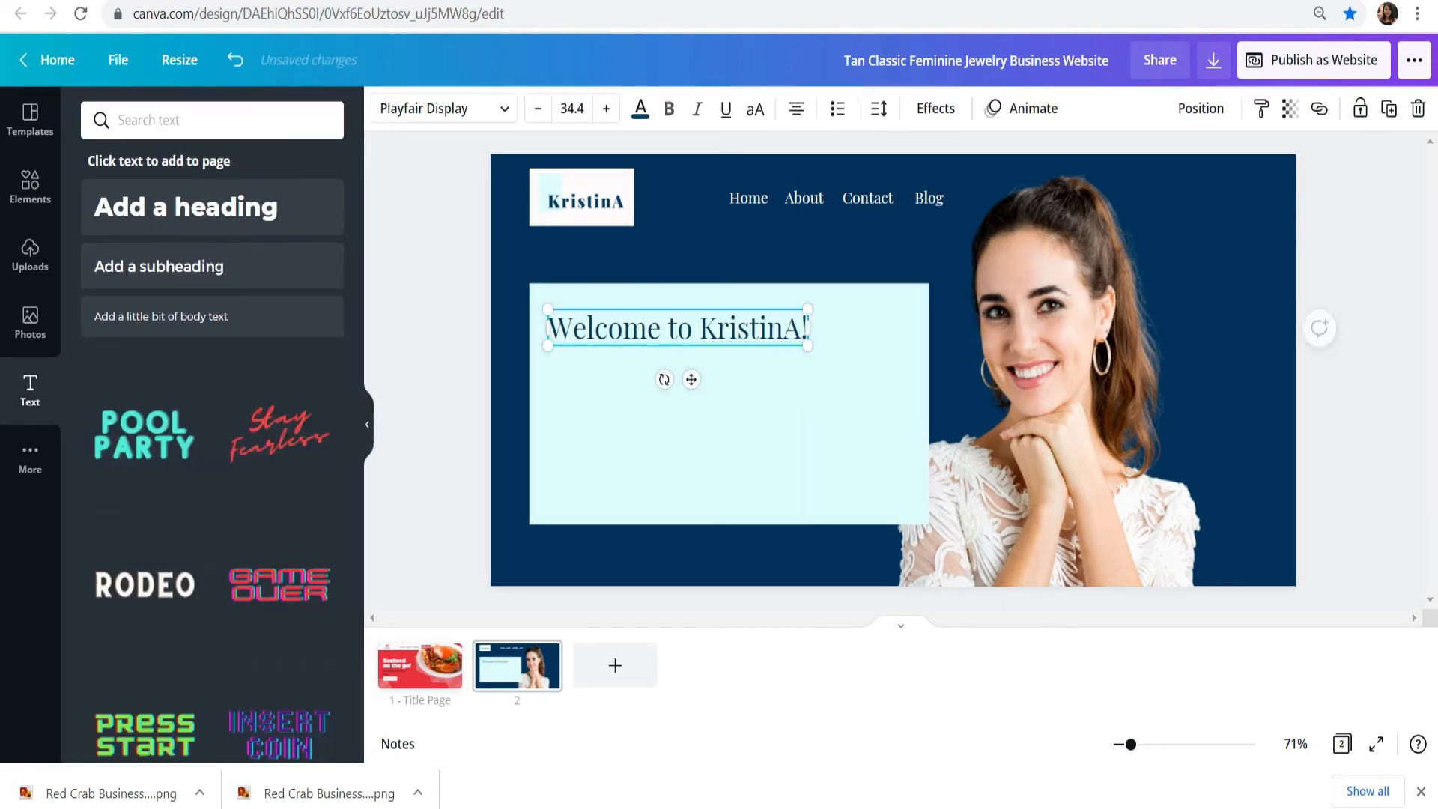
Step: Set the welcome heading's font to Playfair Display Black
{"action": "left_click", "coordinate": [443, 109]}
{"action": "left_click", "coordinate": [152, 390]}
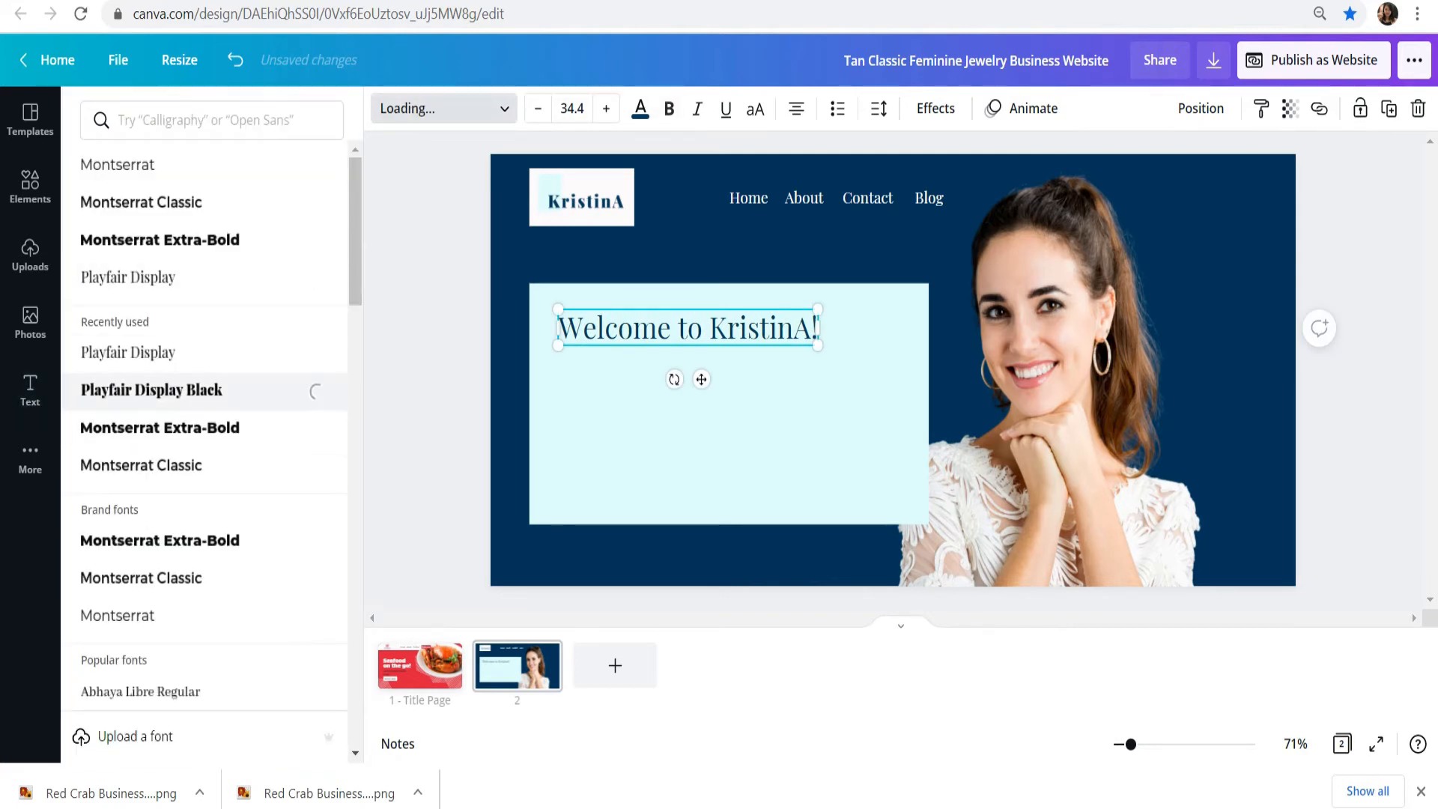
{"action": "left_click", "coordinate": [443, 109]}
{"action": "left_click", "coordinate": [442, 359]}
{"action": "left_click", "coordinate": [749, 328]}
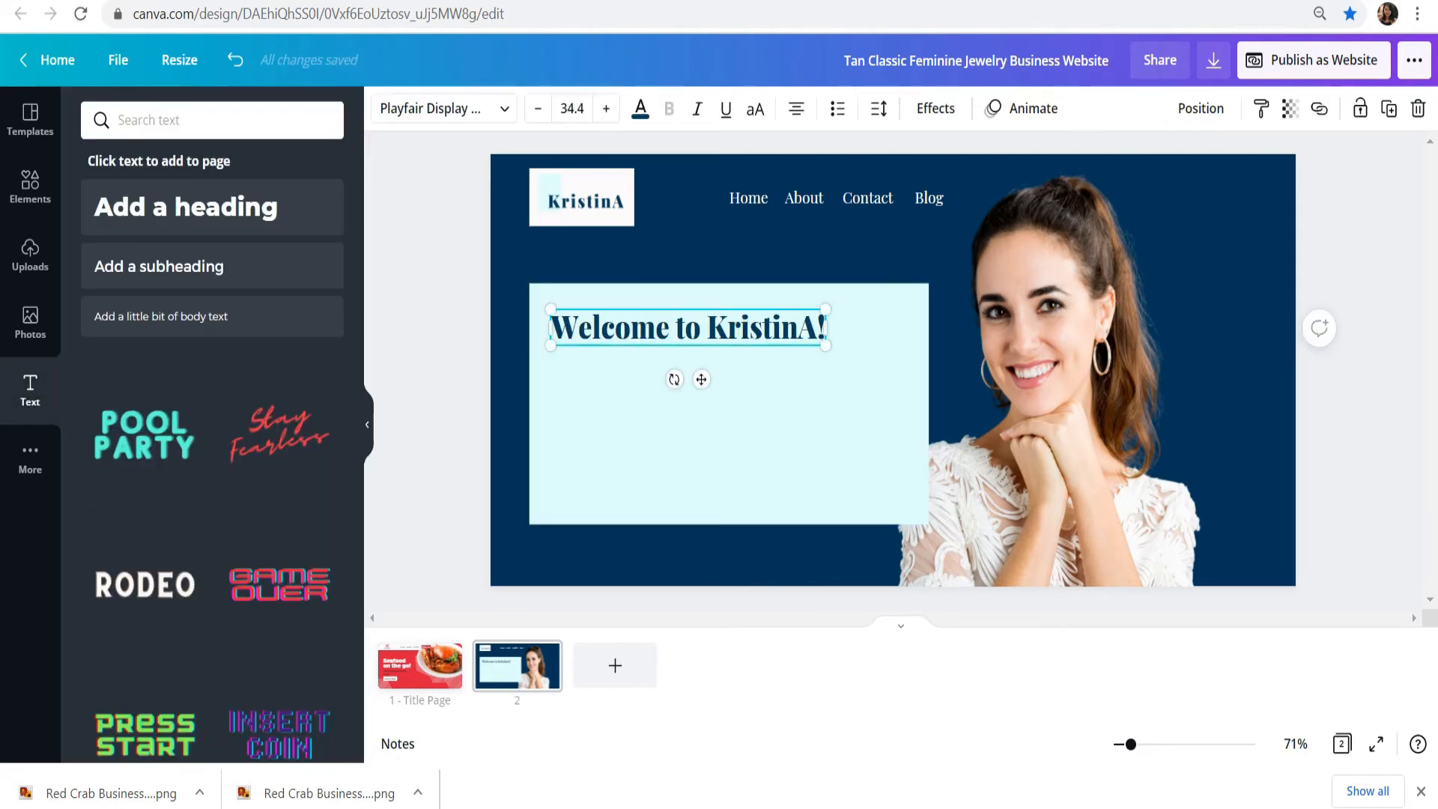
Step: Add a body text in the aqua rectangle reading "Help to guide online entreprenuers through social media and branding!"
{"action": "left_click", "coordinate": [1359, 405]}
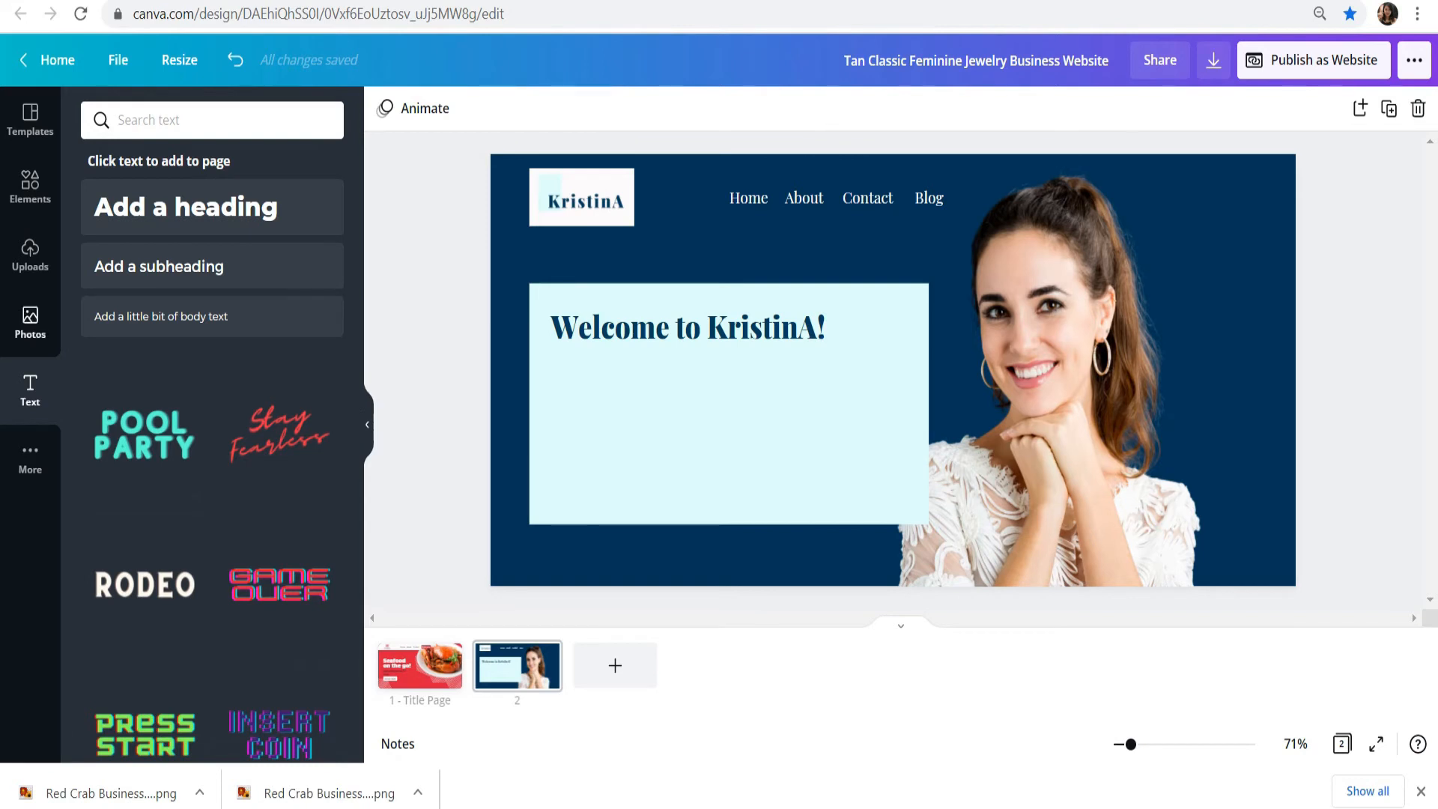
{"action": "left_click", "coordinate": [161, 316]}
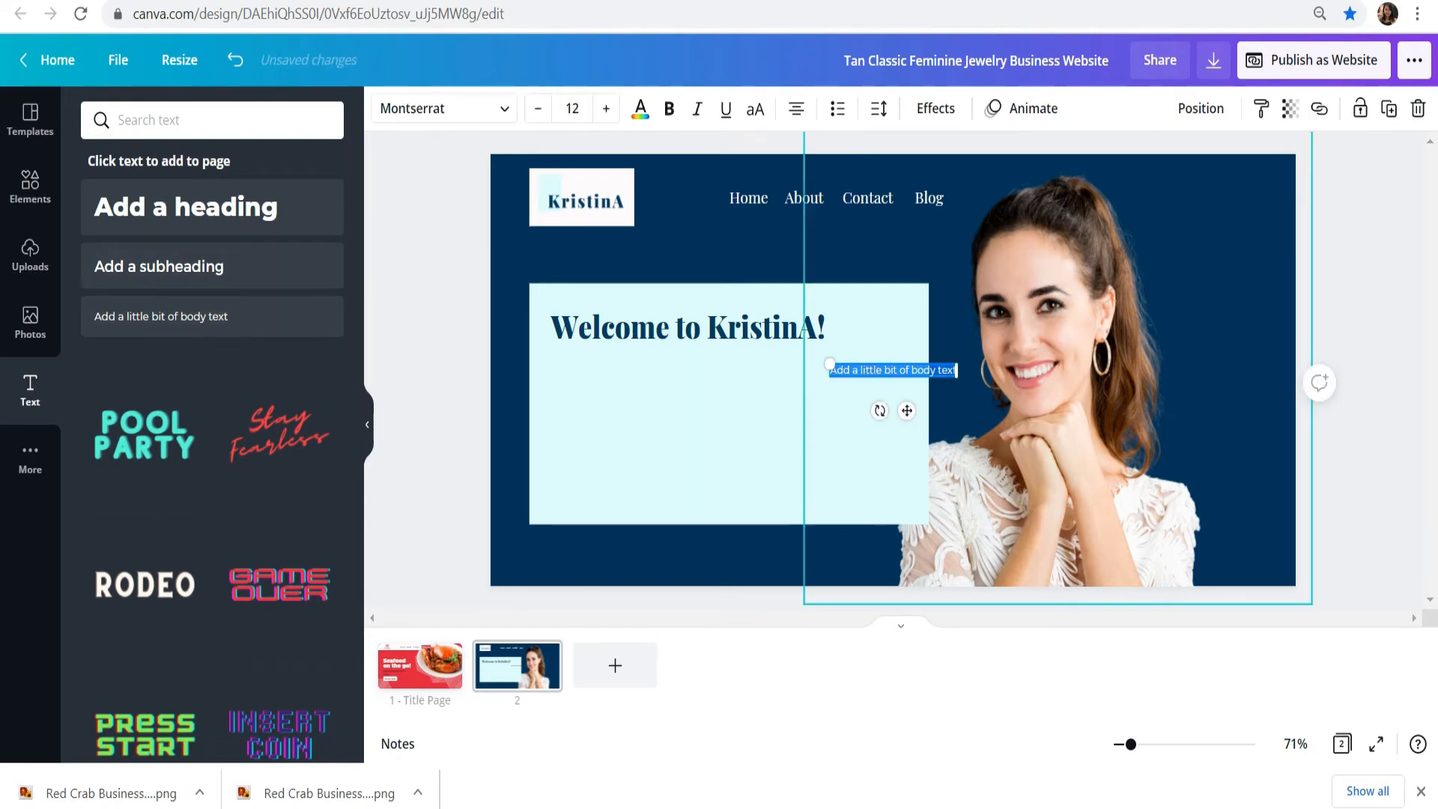
{"action": "left_click_drag", "start_coordinate": [891, 369], "coordinate": [624, 364]}
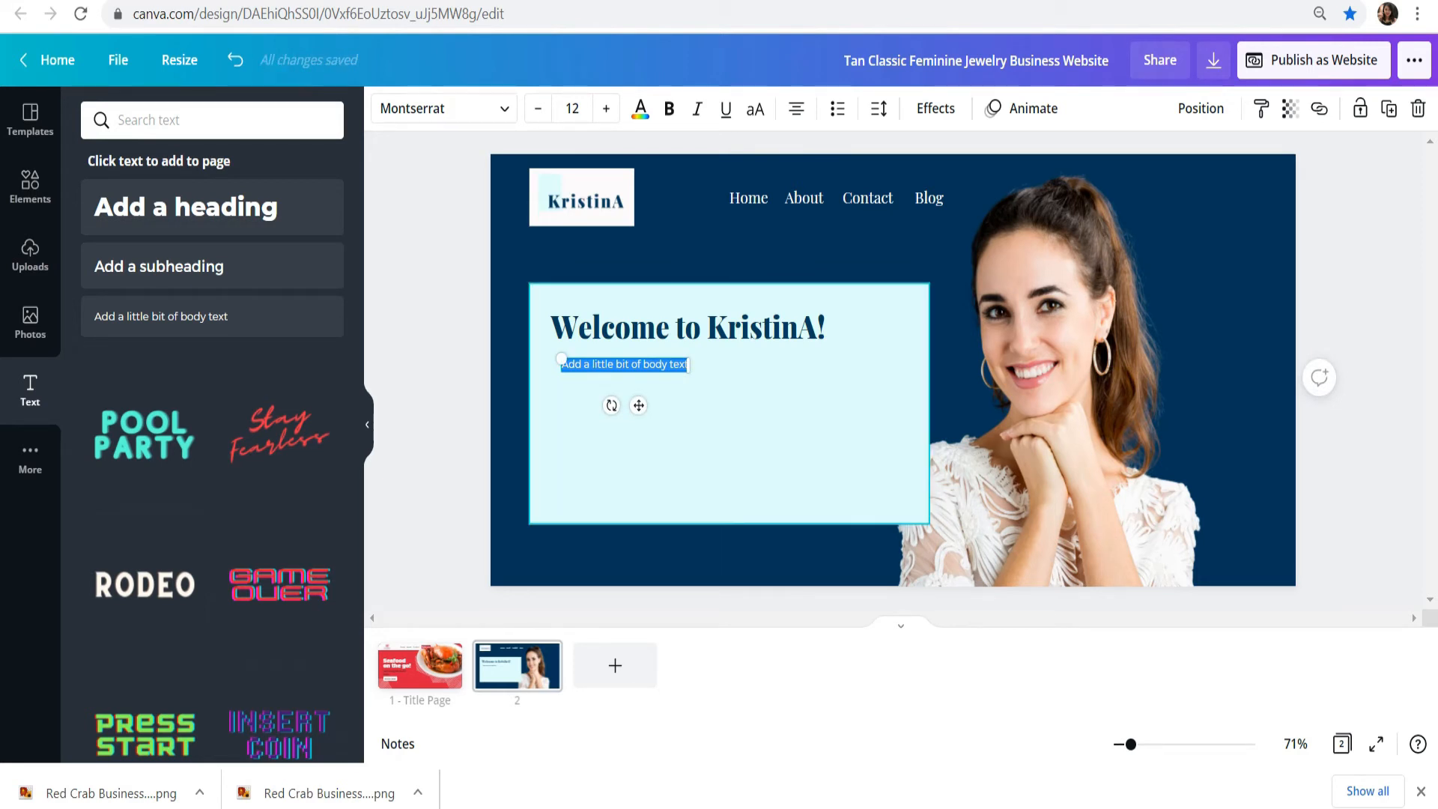
{"action": "type", "text": "He"}
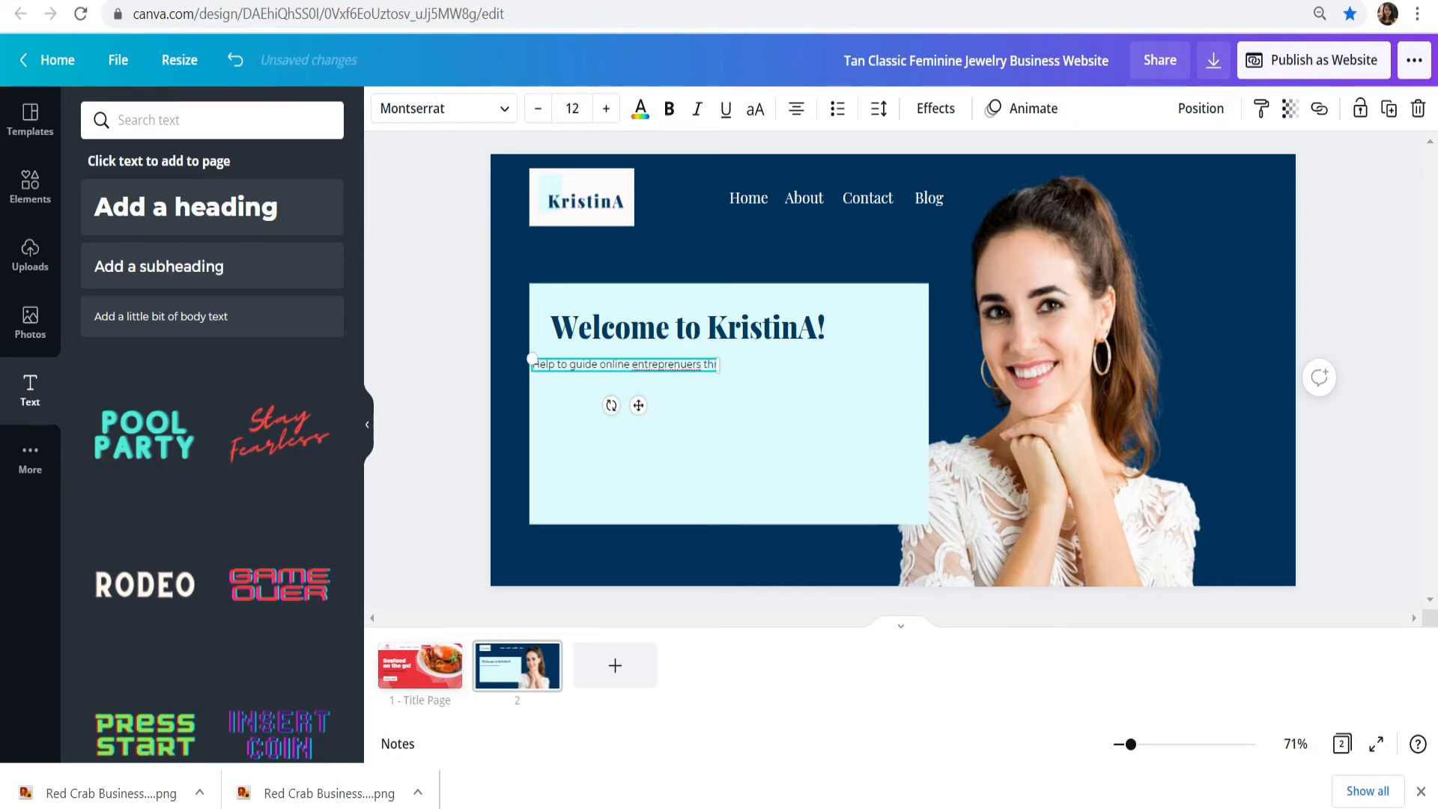
{"action": "type", "text": "dia and branding!"}
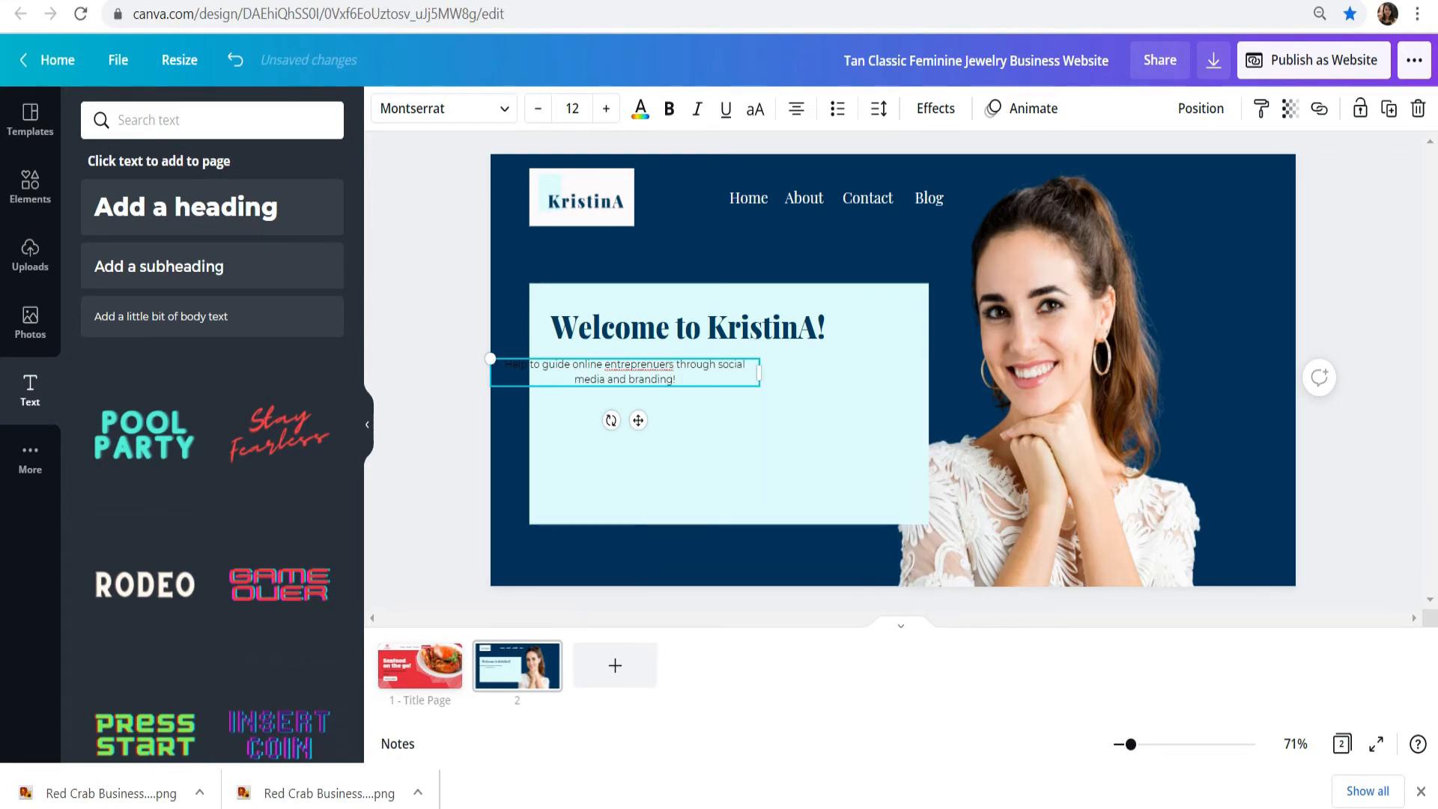
Step: Change the flagged word "entreprenuers" in the body text to the singular "entreprenuer"
{"action": "right_click", "coordinate": [631, 365]}
{"action": "left_click", "coordinate": [686, 383]}
{"action": "right_click", "coordinate": [644, 358]}
{"action": "left_click", "coordinate": [625, 365]}
{"action": "left_click", "coordinate": [673, 365]}
{"action": "key", "text": "BackSpace"}
{"action": "left_click", "coordinate": [696, 427]}
Step: Move the body text below the welcome heading, inside the aqua rectangle, and left-align its lines
{"action": "left_click_drag", "start_coordinate": [644, 379], "coordinate": [718, 377]}
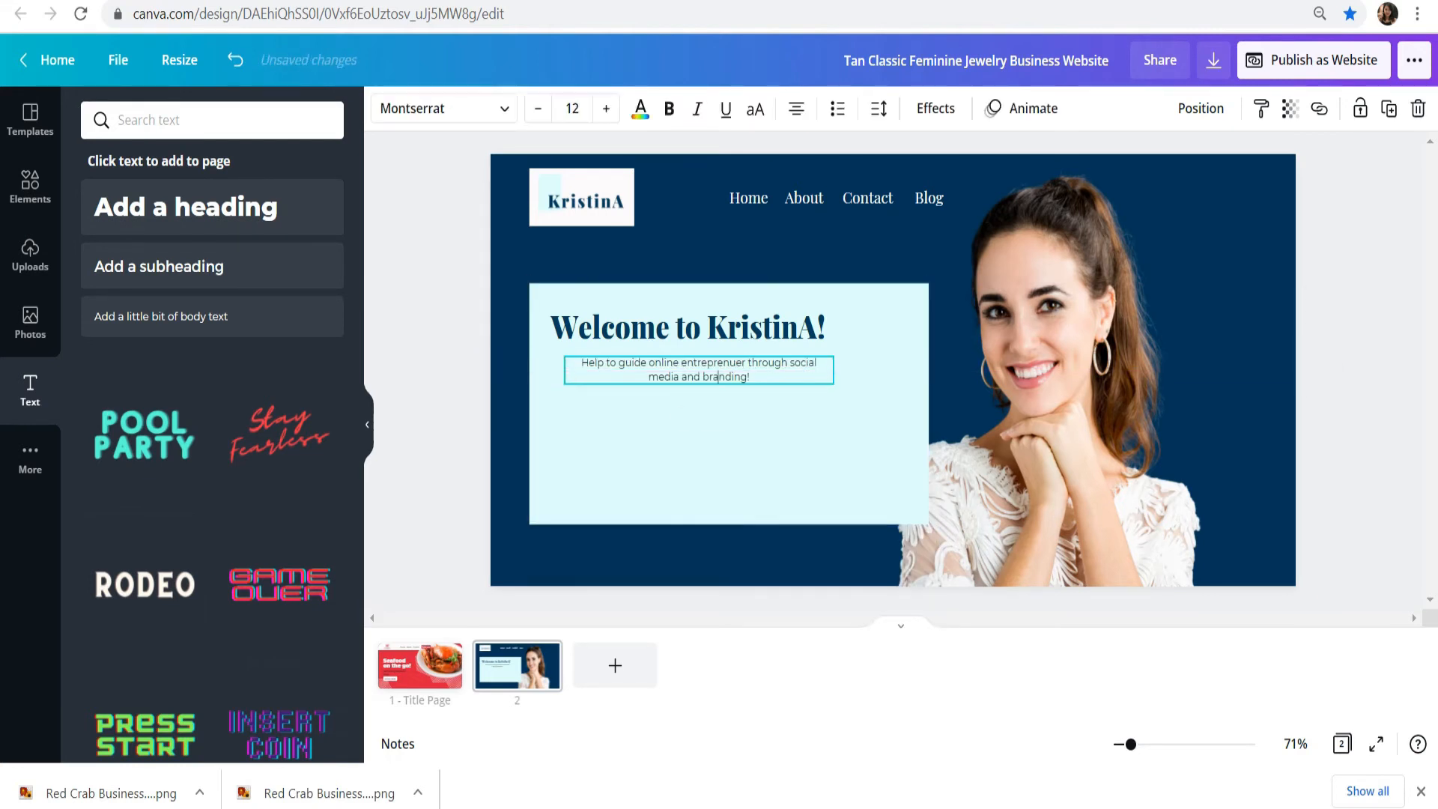
{"action": "key", "text": "ctrl+shift+l"}
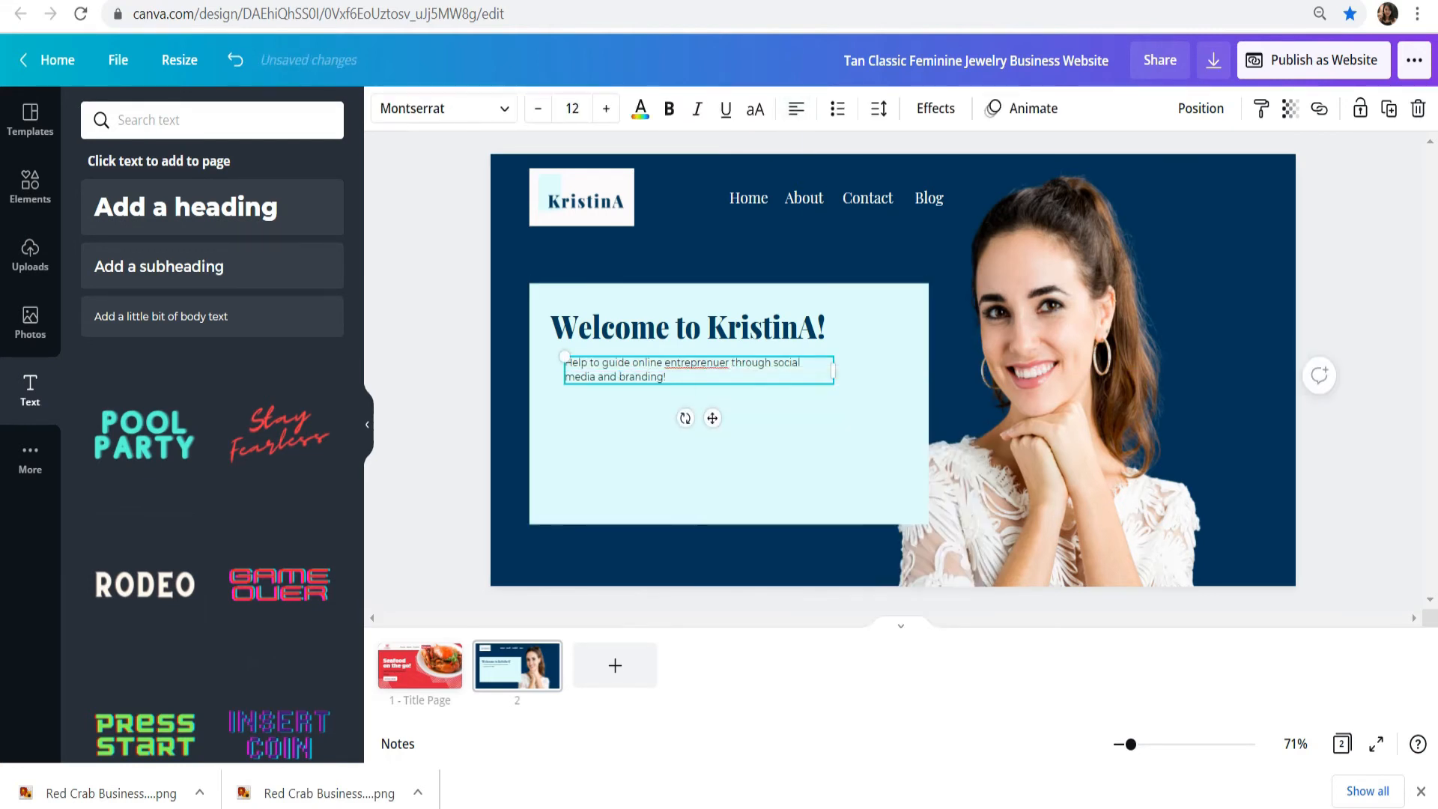
{"action": "left_click", "coordinate": [704, 457]}
{"action": "left_click", "coordinate": [689, 370]}
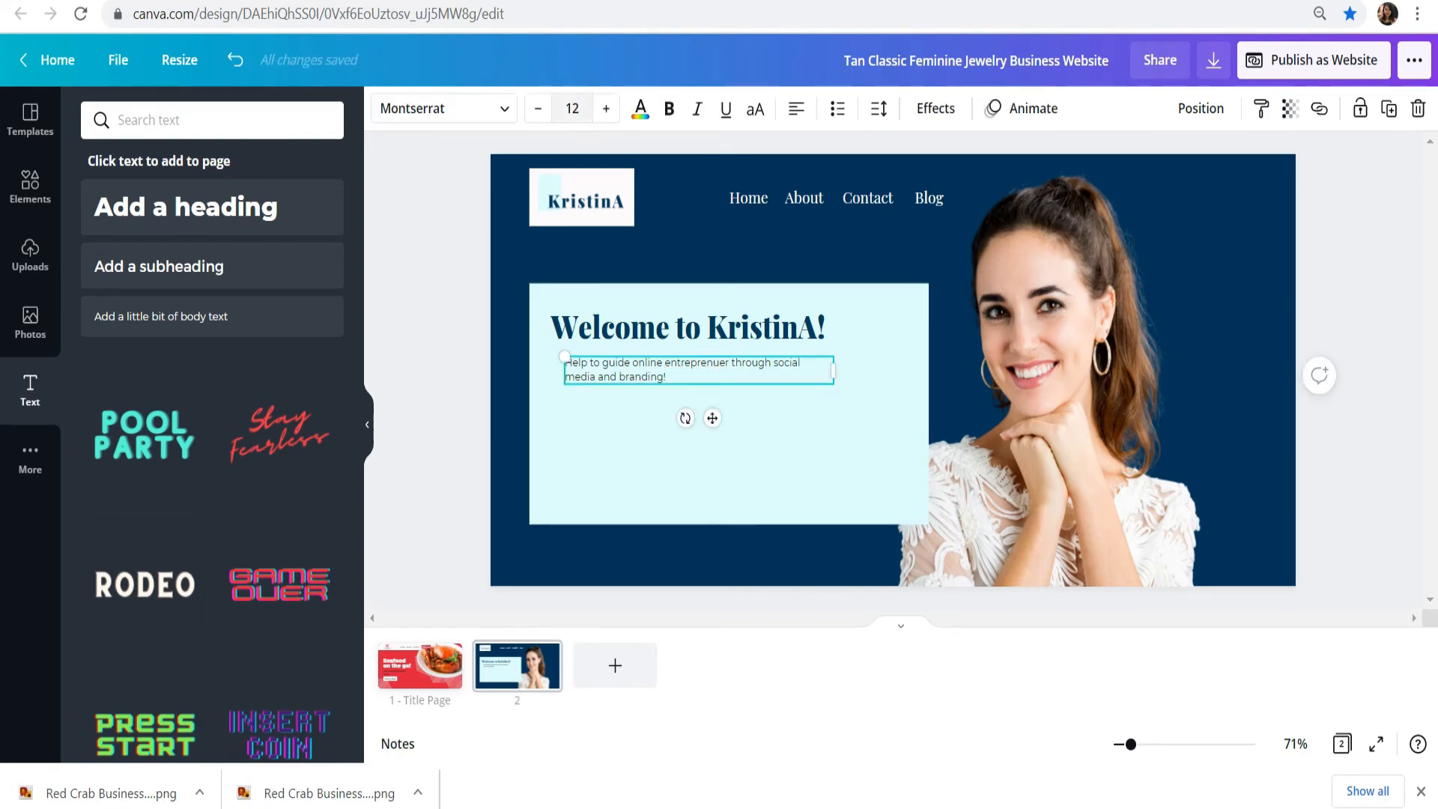
Step: Set the body text's size to 15 and line up its left edge with the welcome heading
{"action": "left_click", "coordinate": [572, 109]}
{"action": "type", "text": "15"}
{"action": "key", "text": "Return"}
{"action": "left_click_drag", "start_coordinate": [990, 365], "coordinate": [826, 376]}
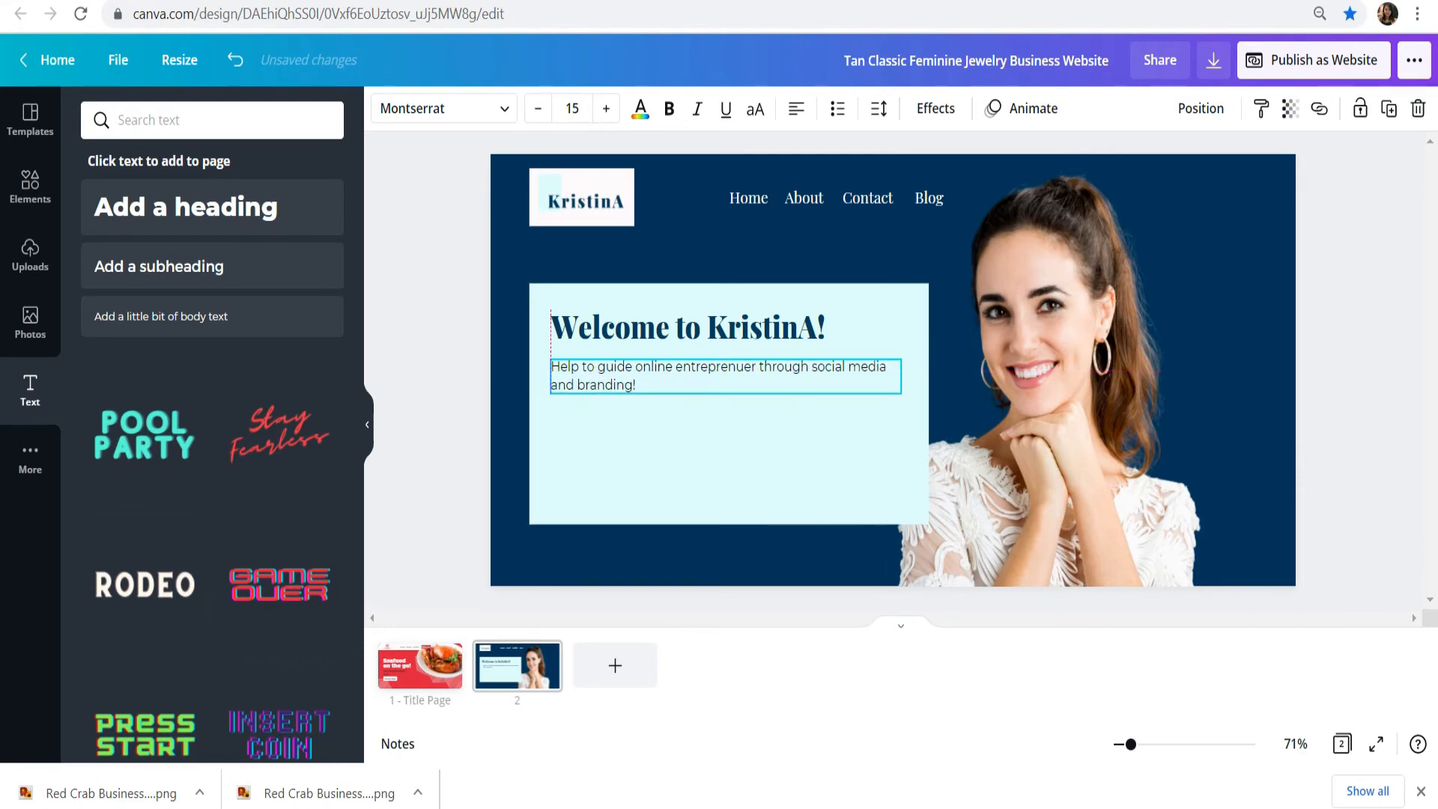
{"action": "left_click", "coordinate": [1364, 420]}
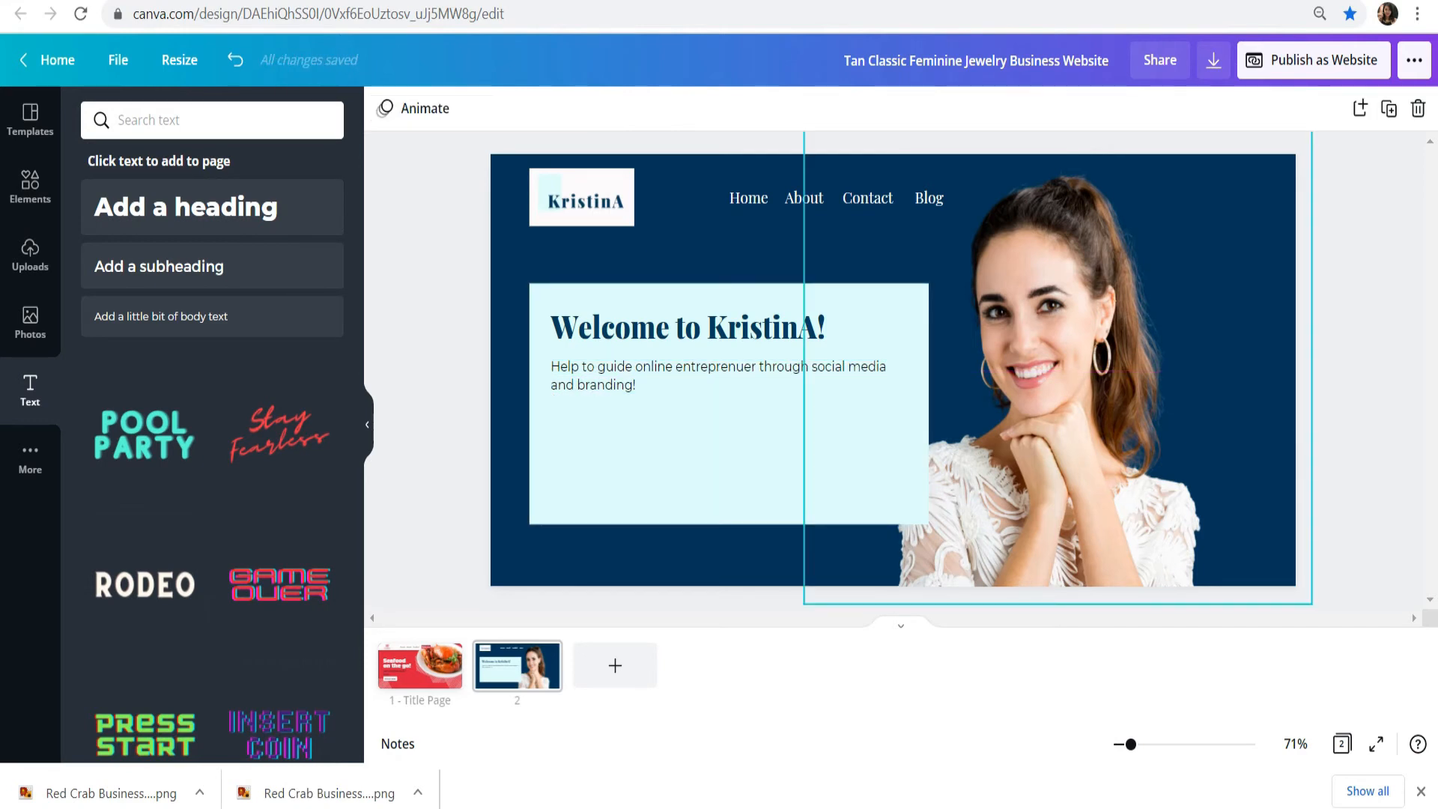
Step: Append "Let's make something creative today!" to the body text and try to correct "entreprenuer" to "entrepreneur"
{"action": "double_click", "coordinate": [644, 385]}
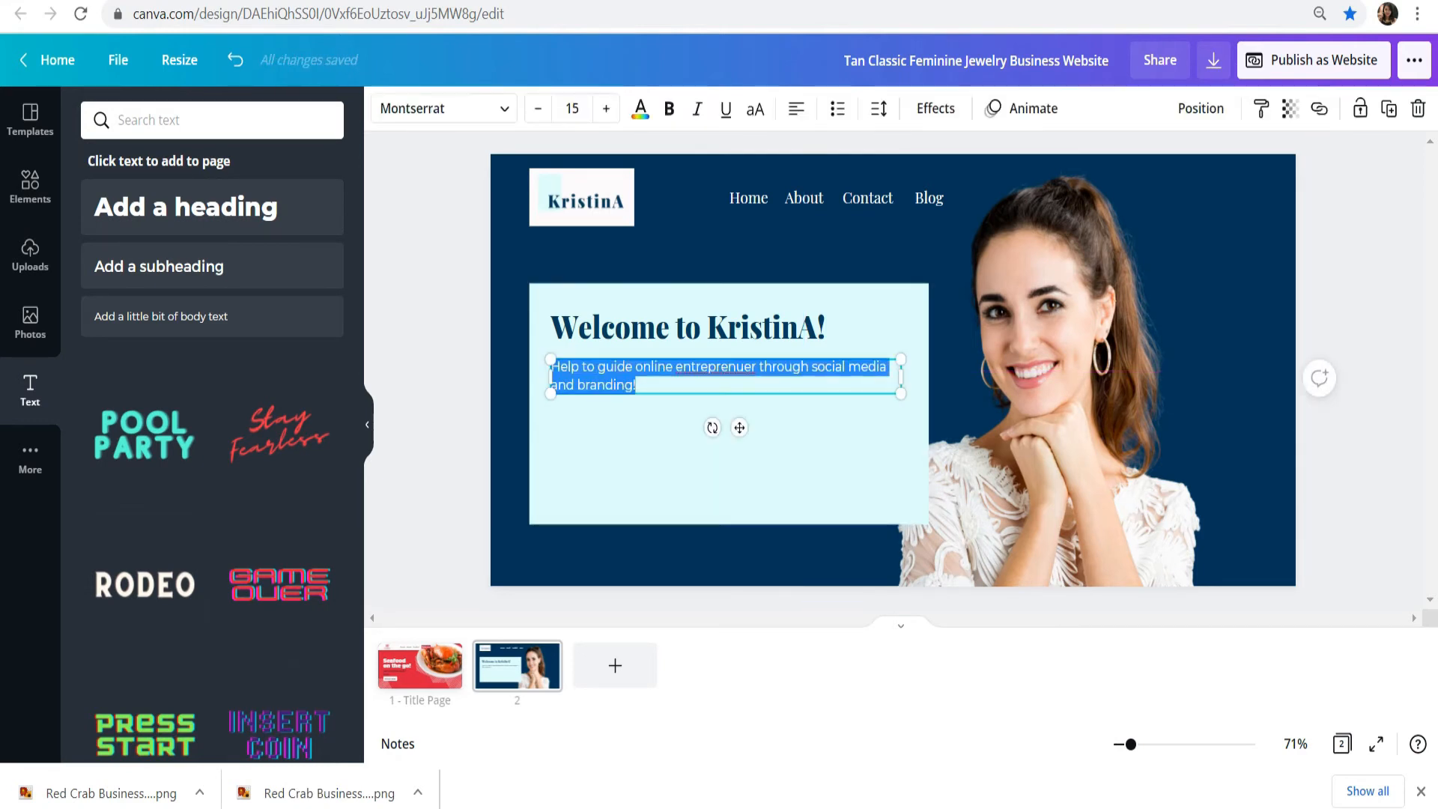
{"action": "left_click", "coordinate": [644, 385]}
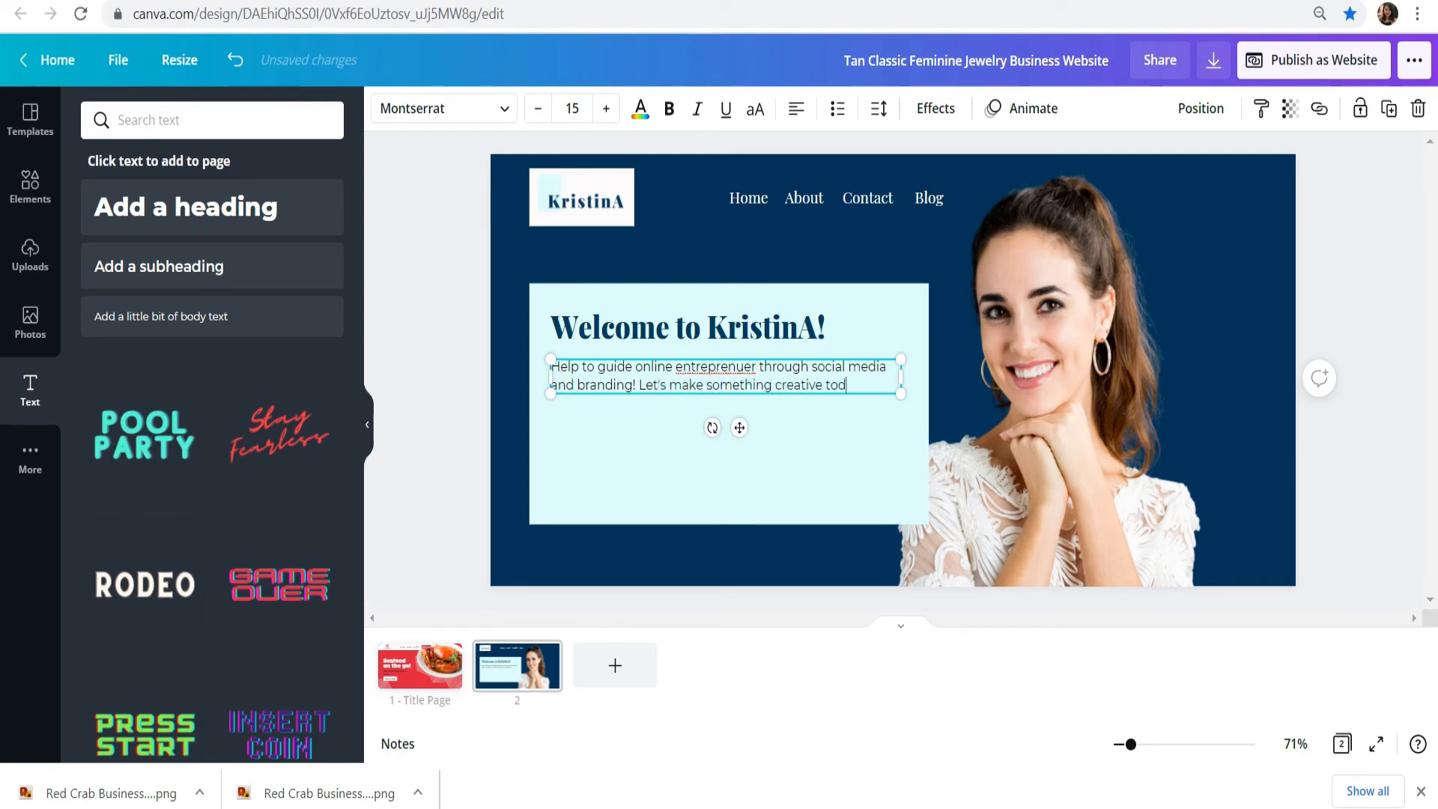
{"action": "right_click", "coordinate": [701, 368]}
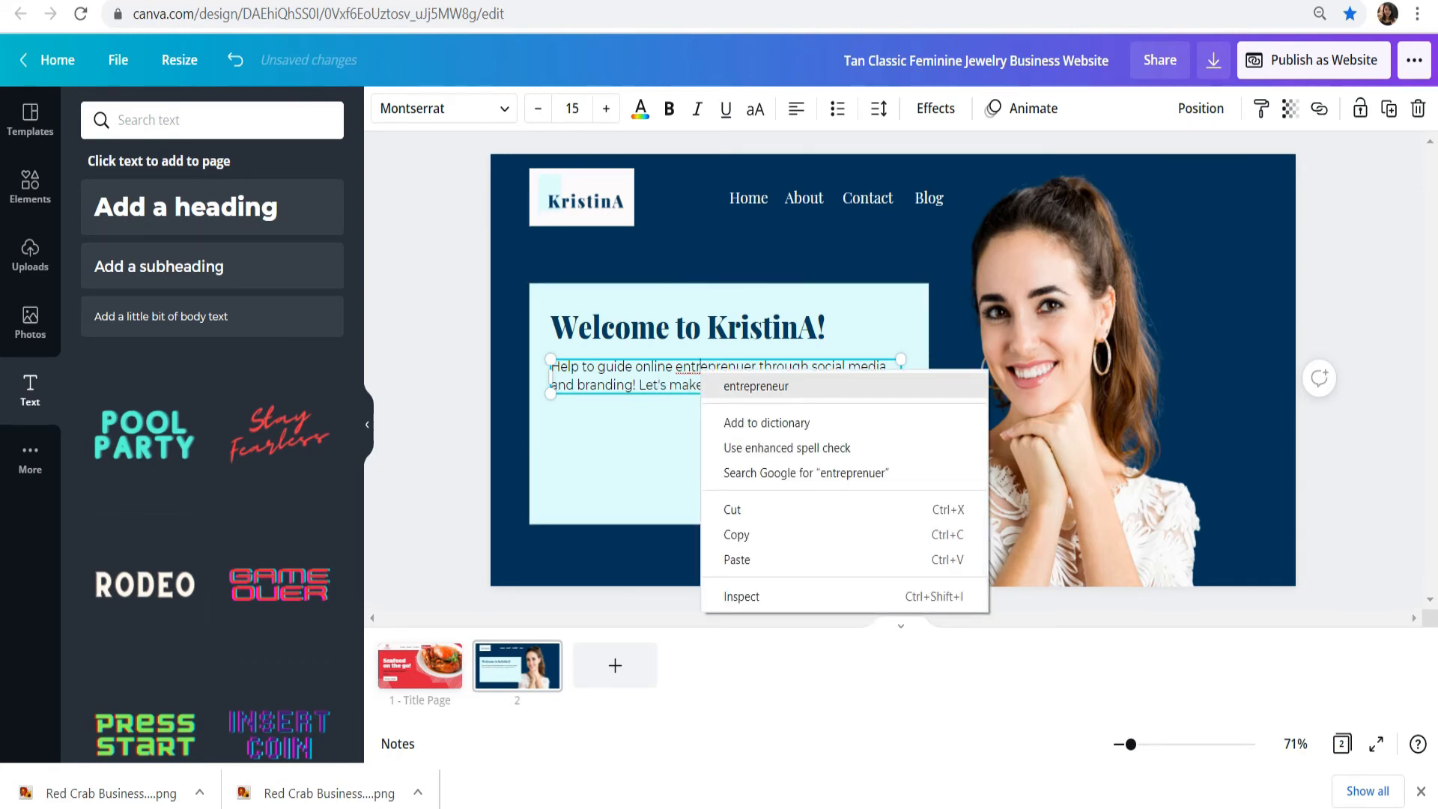
{"action": "left_click", "coordinate": [755, 387]}
{"action": "right_click", "coordinate": [724, 364]}
{"action": "left_click", "coordinate": [779, 380]}
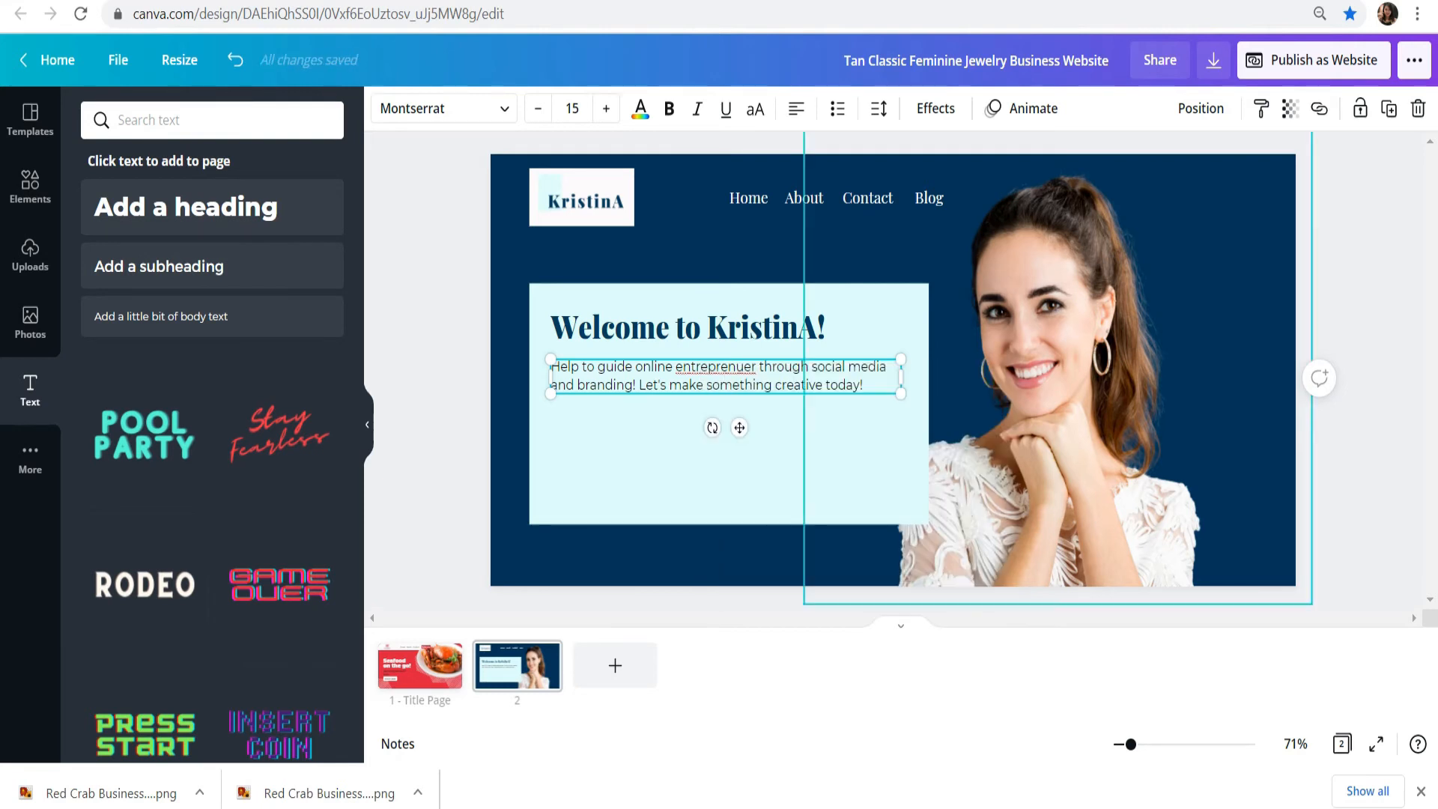
Step: Shift the body text slightly down to leave more space below the welcome heading
{"action": "left_click", "coordinate": [1359, 337]}
{"action": "left_click_drag", "start_coordinate": [722, 375], "coordinate": [726, 381]}
{"action": "left_click", "coordinate": [1359, 359]}
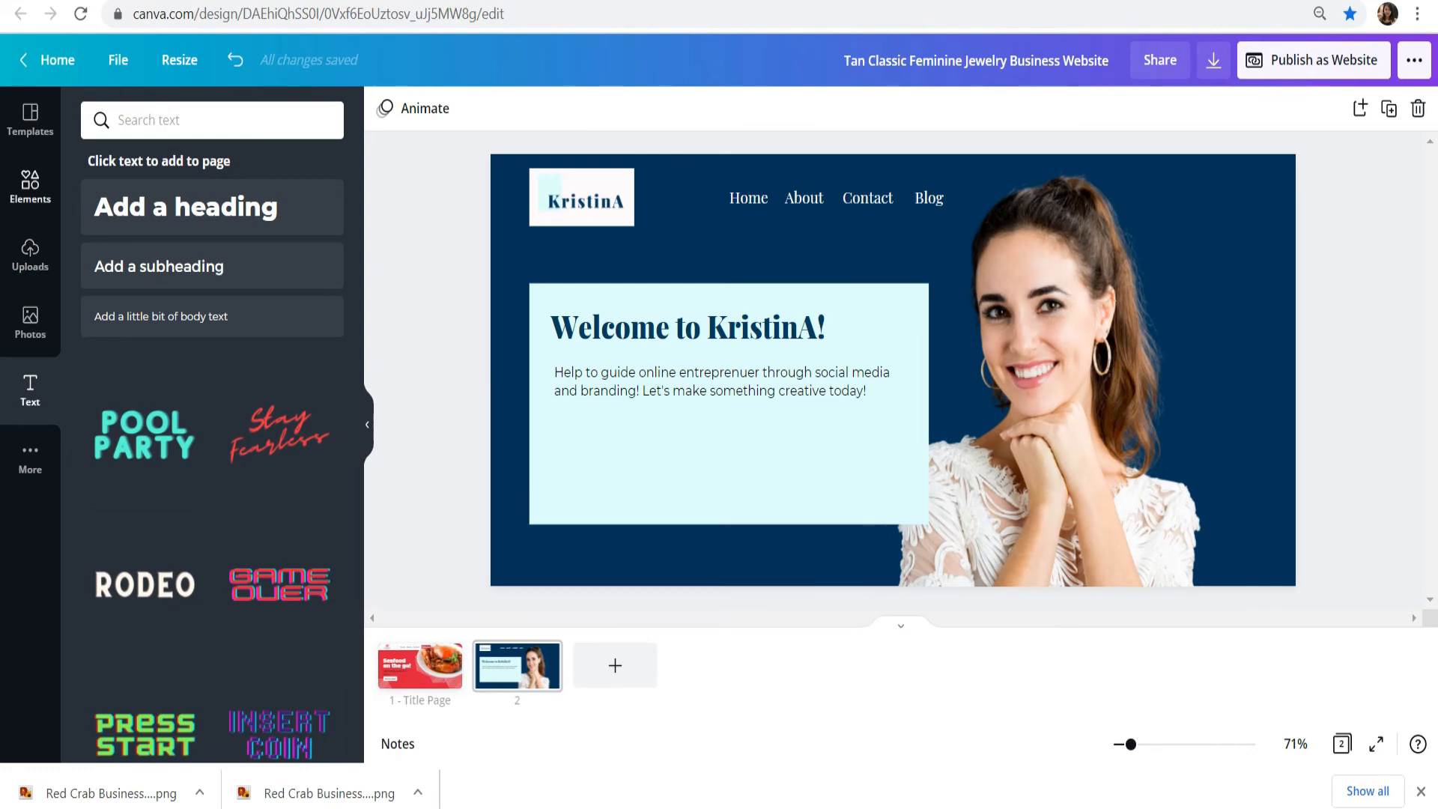
Step: Add a square shape, flatten it into a small button rectangle and place it below the body text
{"action": "left_click", "coordinate": [30, 187]}
{"action": "left_click", "coordinate": [553, 805]}
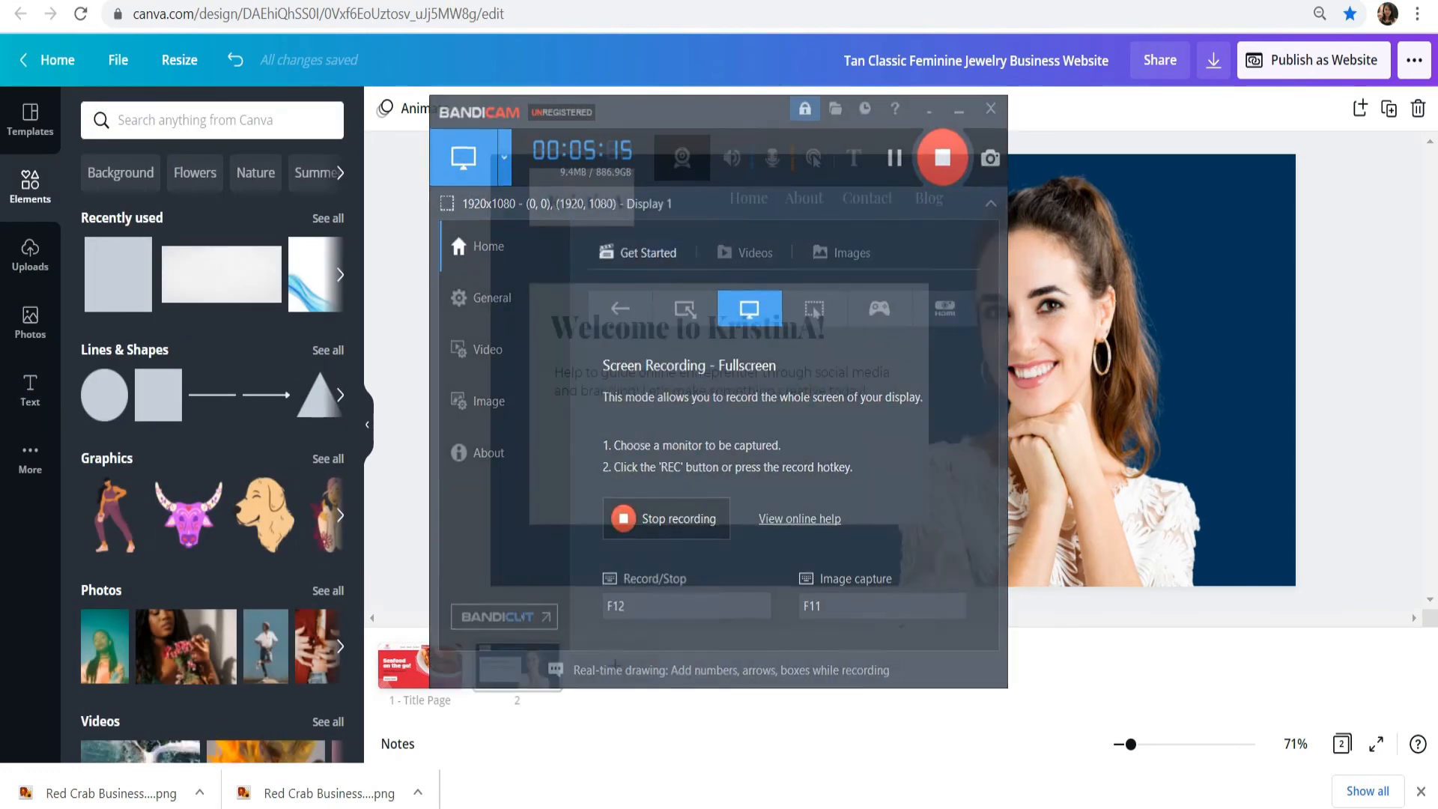
{"action": "left_click", "coordinate": [158, 394]}
{"action": "left_click_drag", "start_coordinate": [893, 245], "coordinate": [893, 439]}
{"action": "left_click_drag", "start_coordinate": [998, 464], "coordinate": [608, 454]}
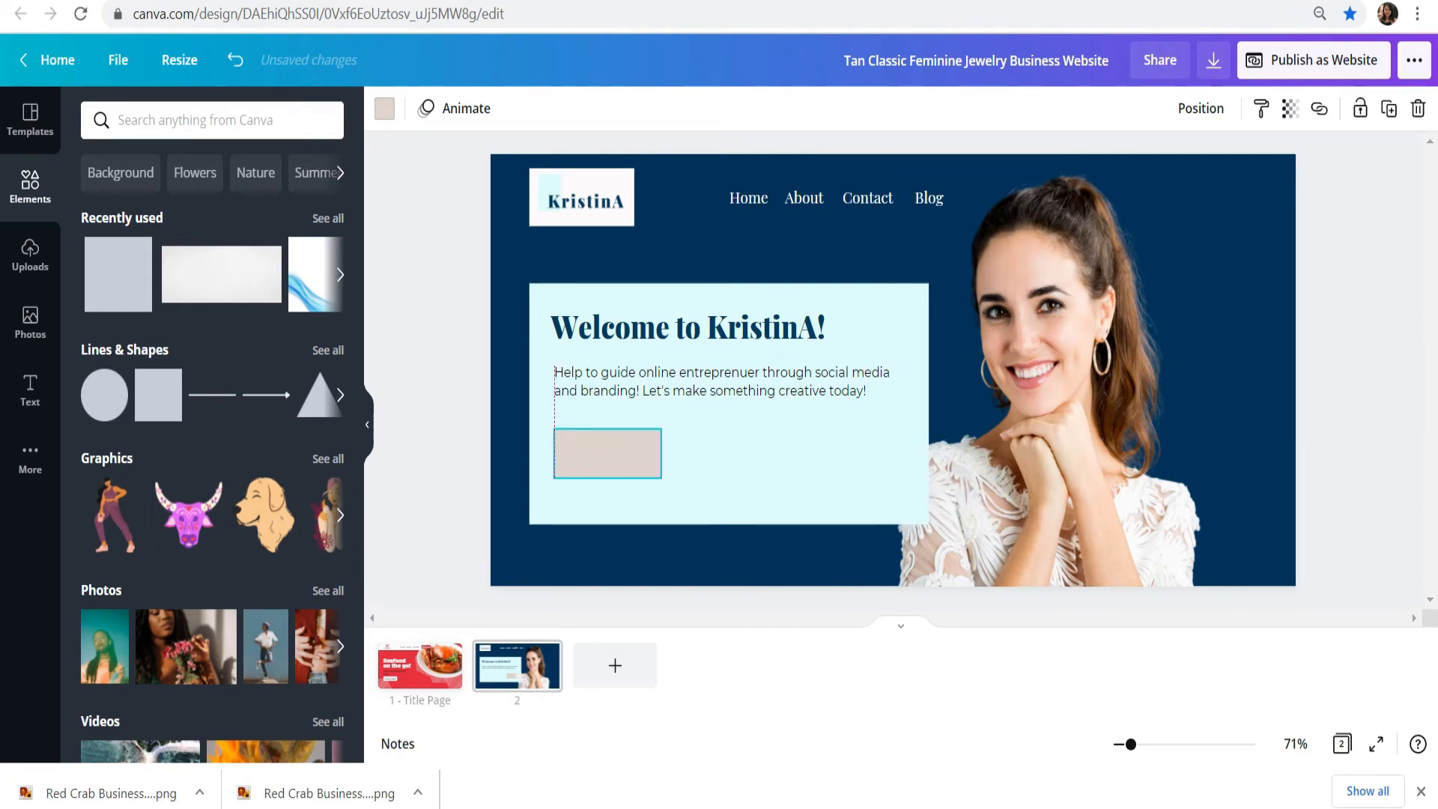
Step: Line up the welcome heading and body text on the left and reduce the button rectangle's height
{"action": "left_click_drag", "start_coordinate": [722, 381], "coordinate": [722, 387]}
{"action": "left_click_drag", "start_coordinate": [687, 327], "coordinate": [691, 340]}
{"action": "left_click_drag", "start_coordinate": [607, 453], "coordinate": [607, 464]}
Step: Color the button rectangle with the first, dark navy color of the "fashion brand" palette
{"action": "left_click", "coordinate": [384, 109]}
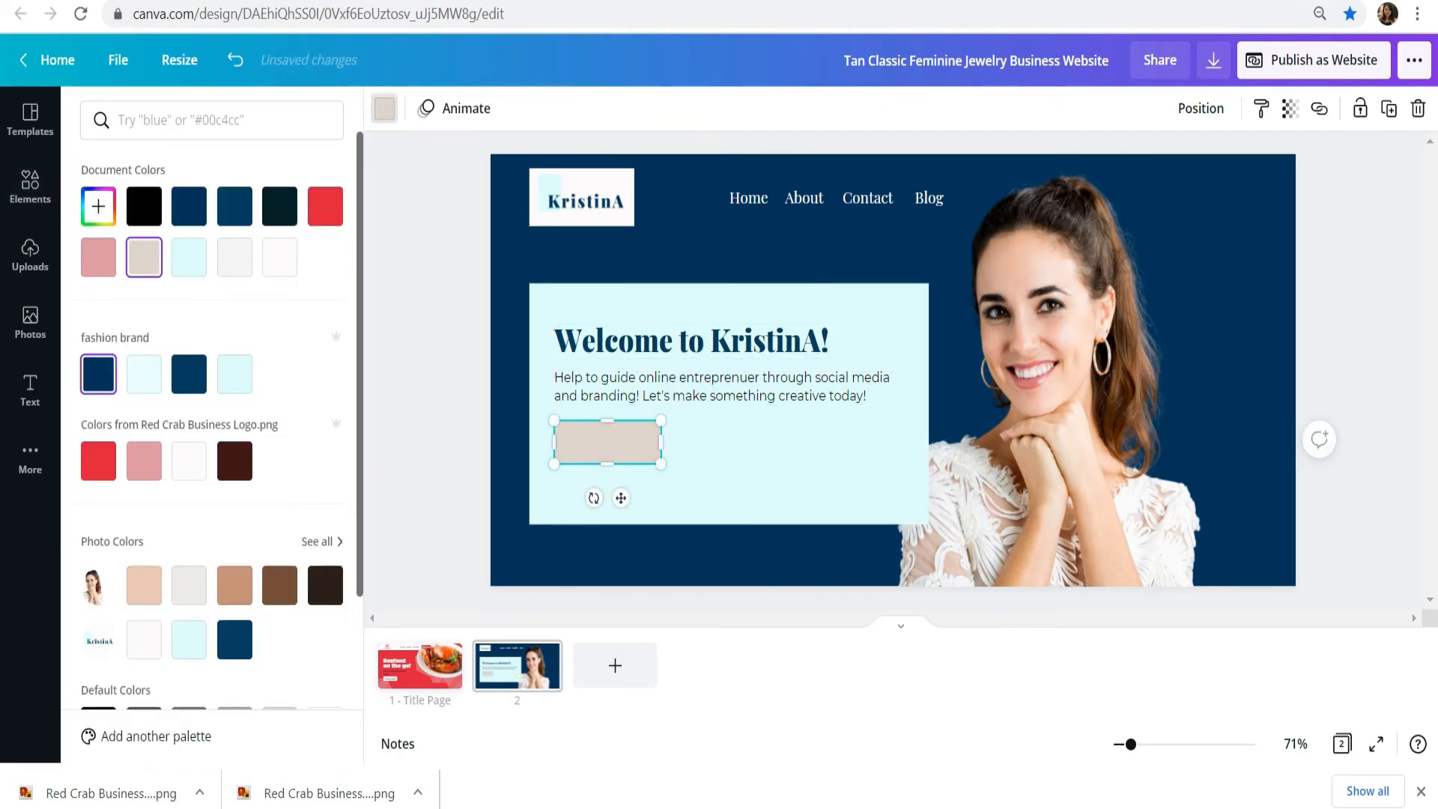
{"action": "left_click", "coordinate": [98, 373]}
{"action": "left_click", "coordinate": [30, 186]}
{"action": "left_click", "coordinate": [734, 464]}
{"action": "left_click", "coordinate": [442, 374]}
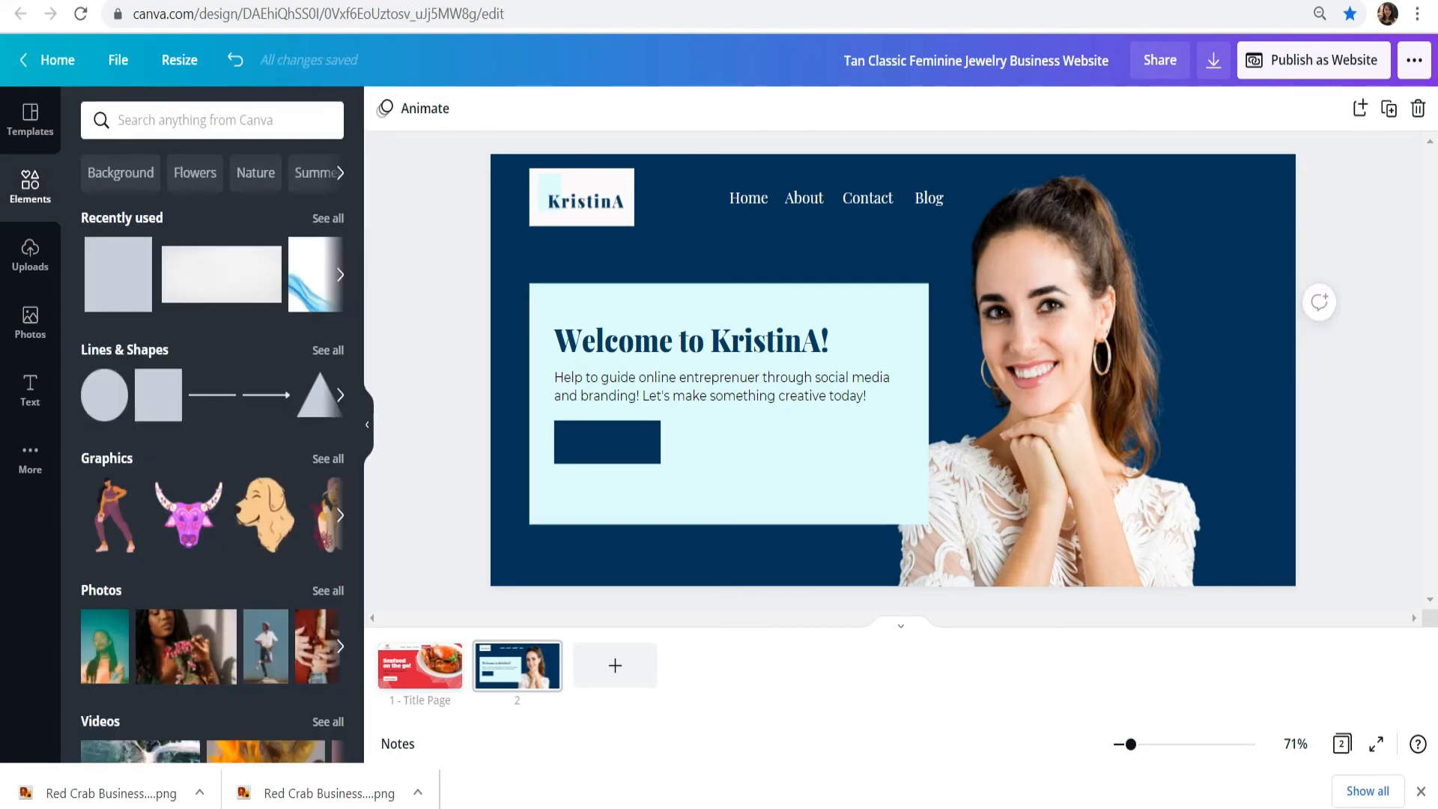
Step: Duplicate the "Home" text onto the navy button rectangle, change it to "Work With Me!" and center it there
{"action": "left_click", "coordinate": [749, 198]}
{"action": "key", "text": "ctrl+c"}
{"action": "key", "text": "ctrl+v"}
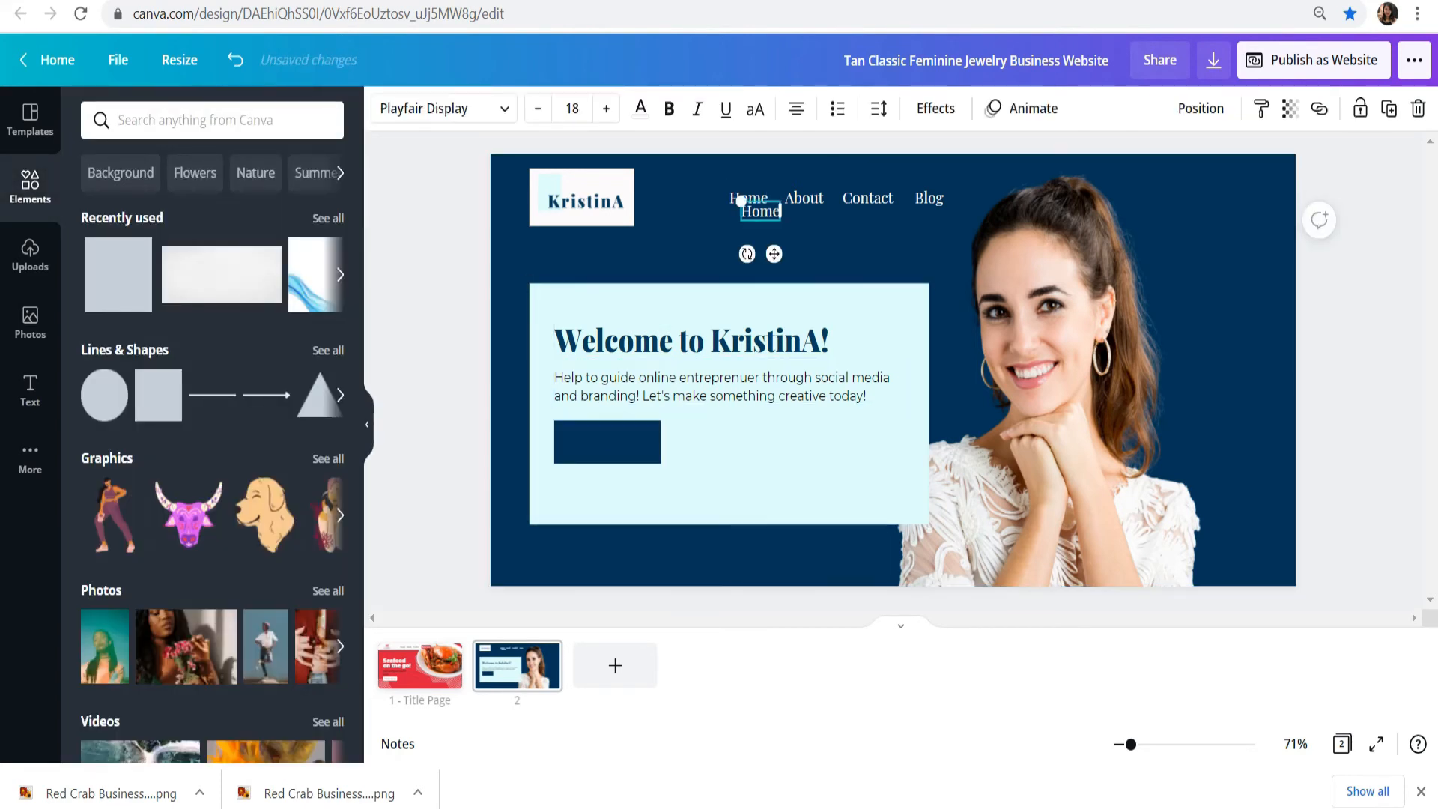
{"action": "left_click_drag", "start_coordinate": [760, 211], "coordinate": [601, 442]}
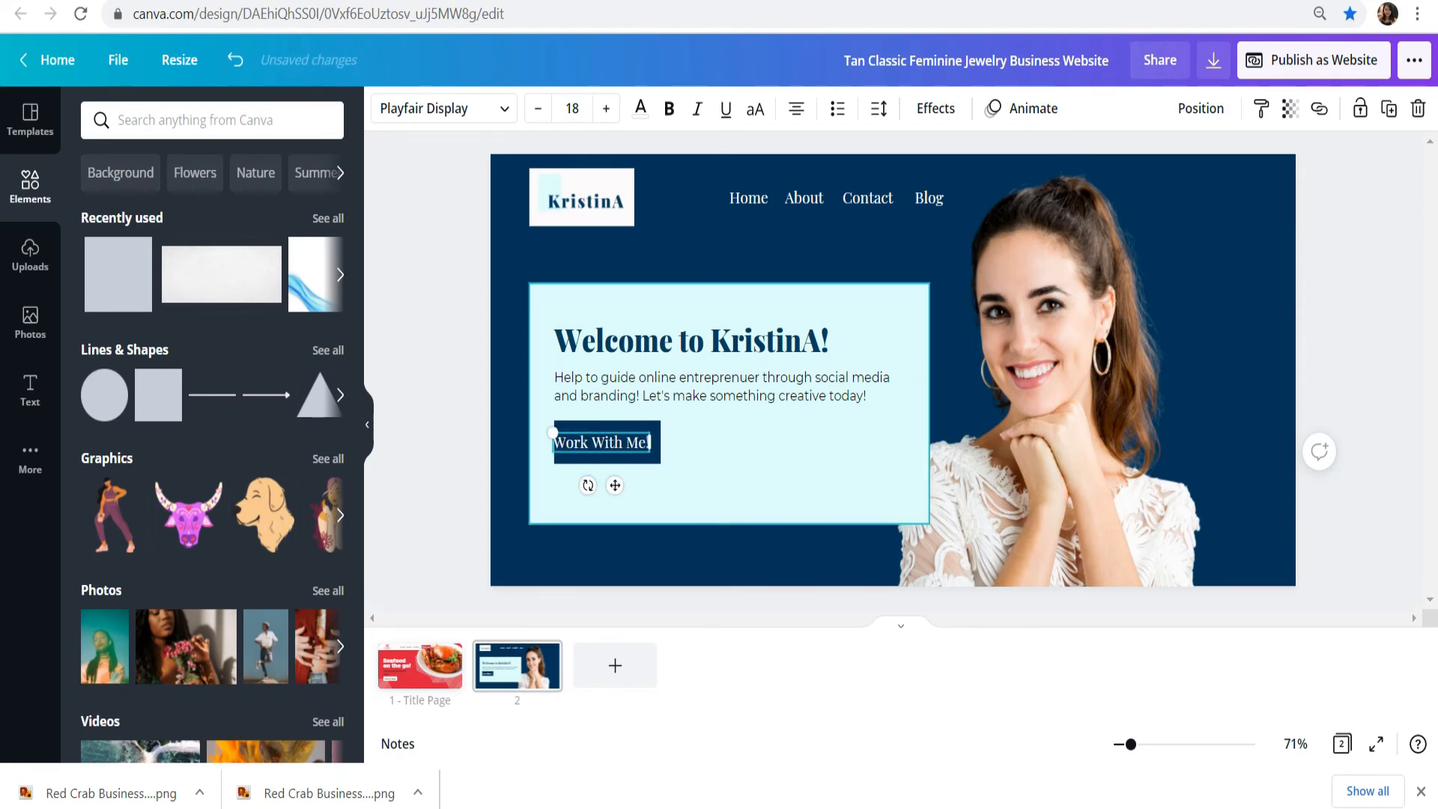
{"action": "left_click", "coordinate": [449, 427]}
{"action": "left_click_drag", "start_coordinate": [602, 443], "coordinate": [608, 442]}
{"action": "left_click", "coordinate": [697, 469]}
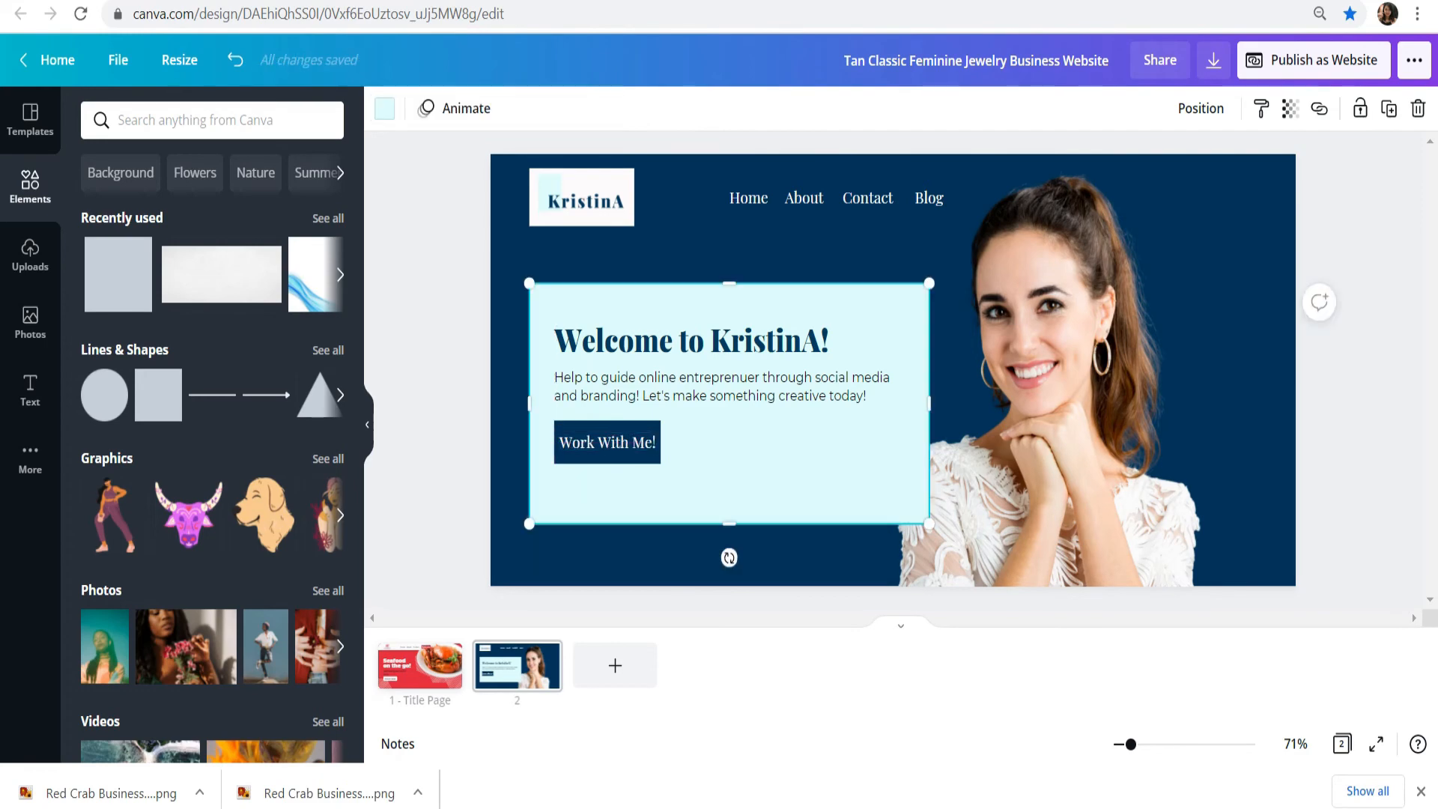
Step: Widen the navy button rectangle to a width of 200 and re-center the "Work With Me!" text on it
{"action": "left_click", "coordinate": [650, 459]}
{"action": "left_click_drag", "start_coordinate": [1131, 744], "coordinate": [1146, 744]}
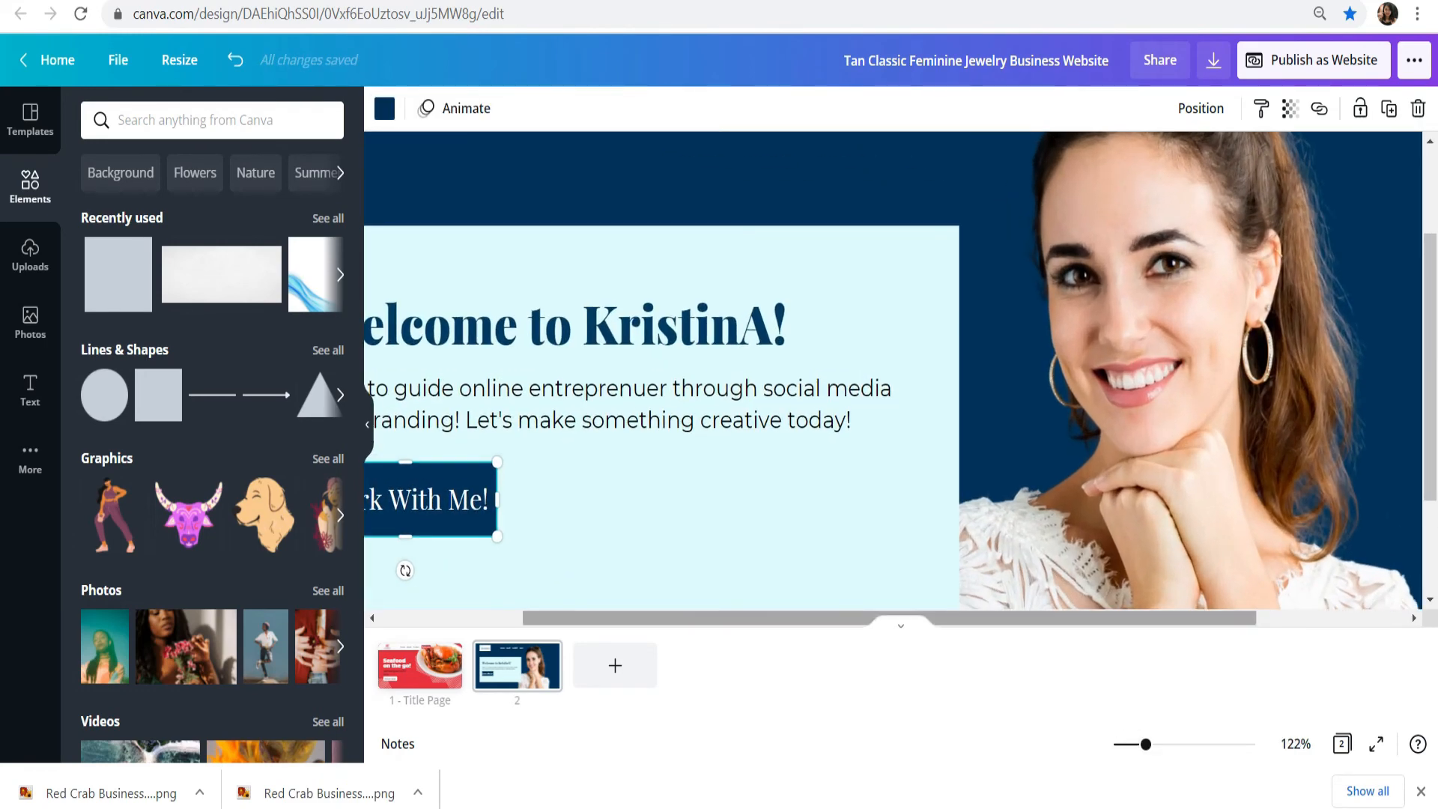
{"action": "left_click_drag", "start_coordinate": [1048, 618], "coordinate": [907, 618]}
{"action": "scroll", "coordinate": [659, 397], "scroll_direction": "down", "scroll_amount": 2}
{"action": "left_click", "coordinate": [622, 364]}
{"action": "left_click_drag", "start_coordinate": [710, 339], "coordinate": [726, 338]}
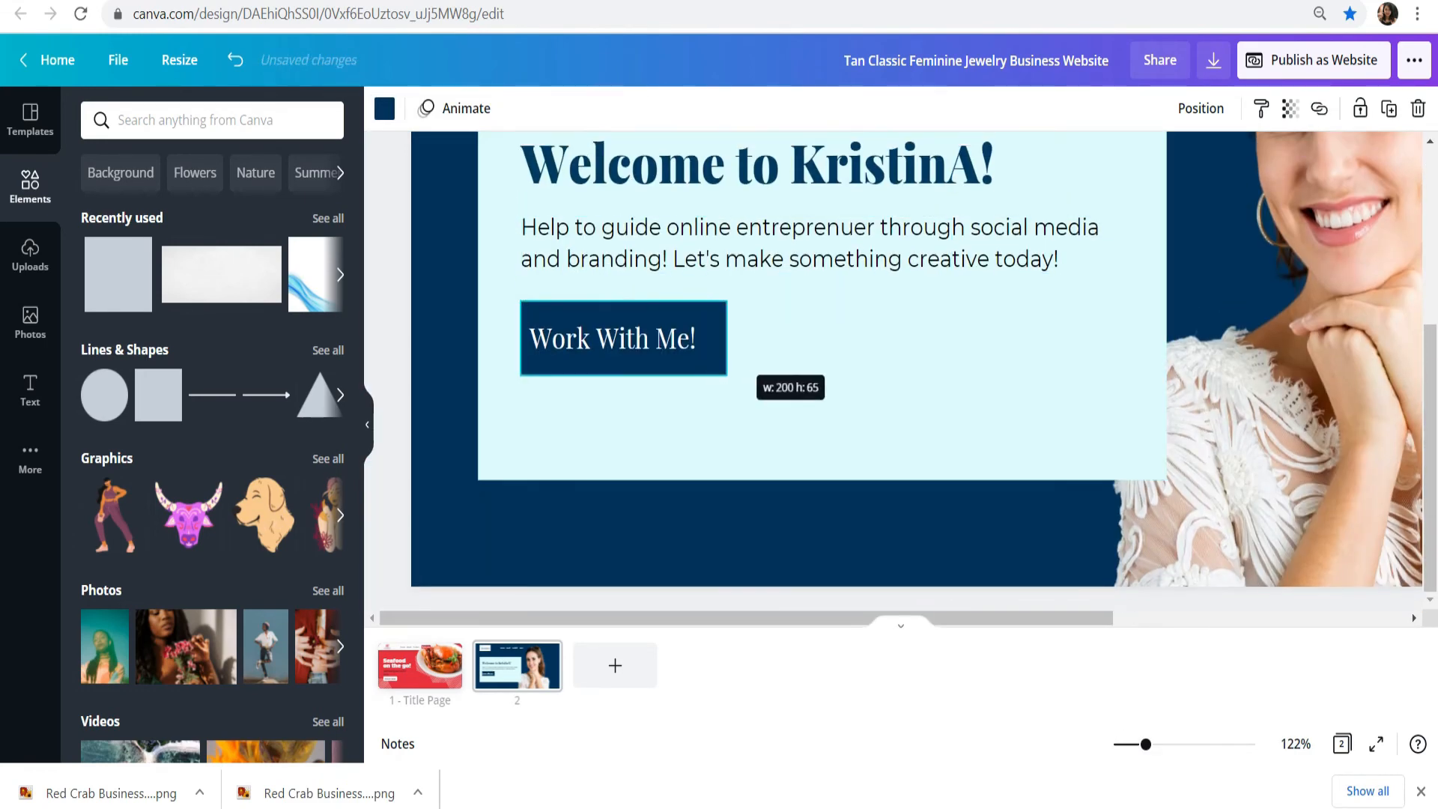
{"action": "left_click_drag", "start_coordinate": [614, 339], "coordinate": [625, 339]}
{"action": "left_click", "coordinate": [764, 427]}
Step: Preview the whole page in full screen
{"action": "left_click_drag", "start_coordinate": [1146, 743], "coordinate": [1132, 744]}
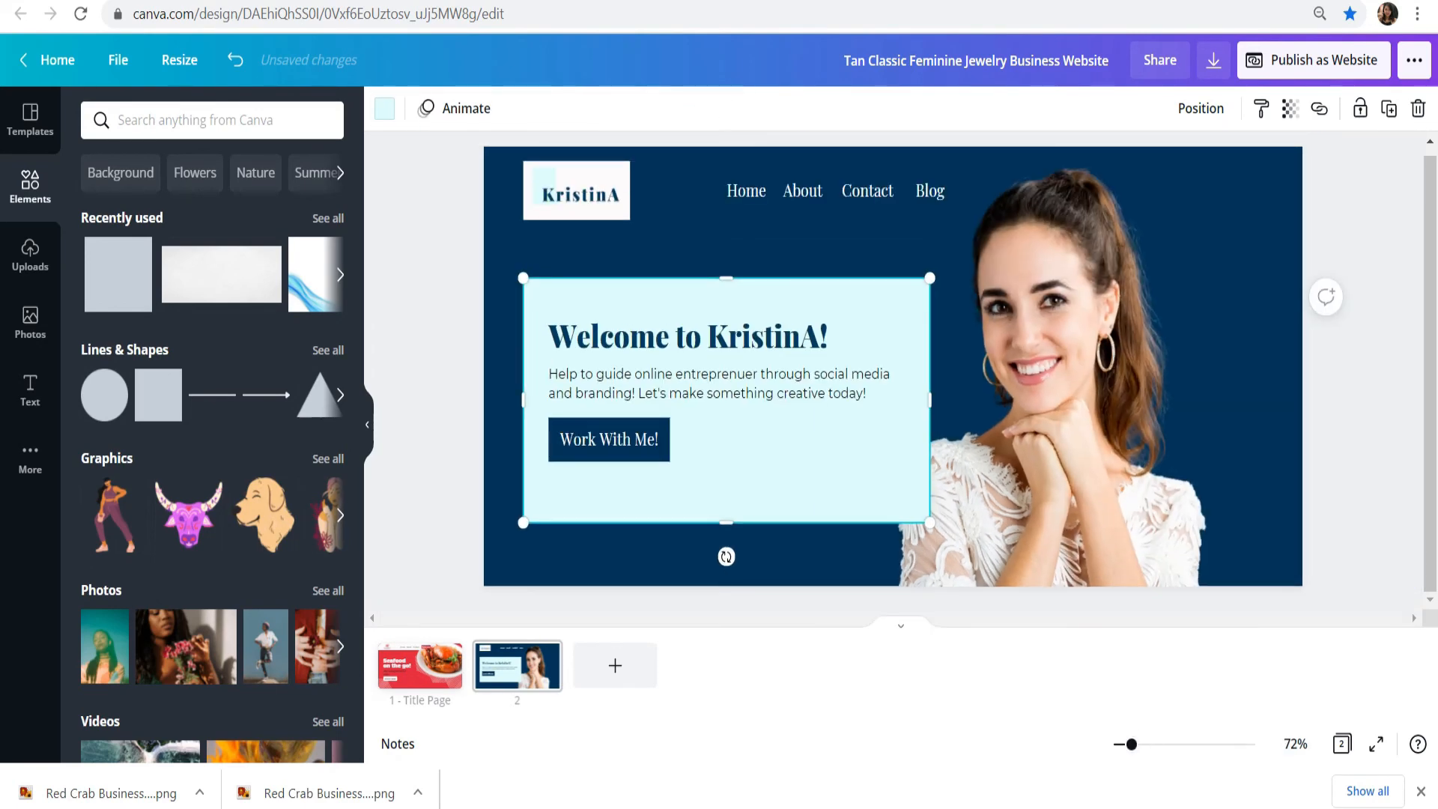
{"action": "left_click", "coordinate": [1359, 465]}
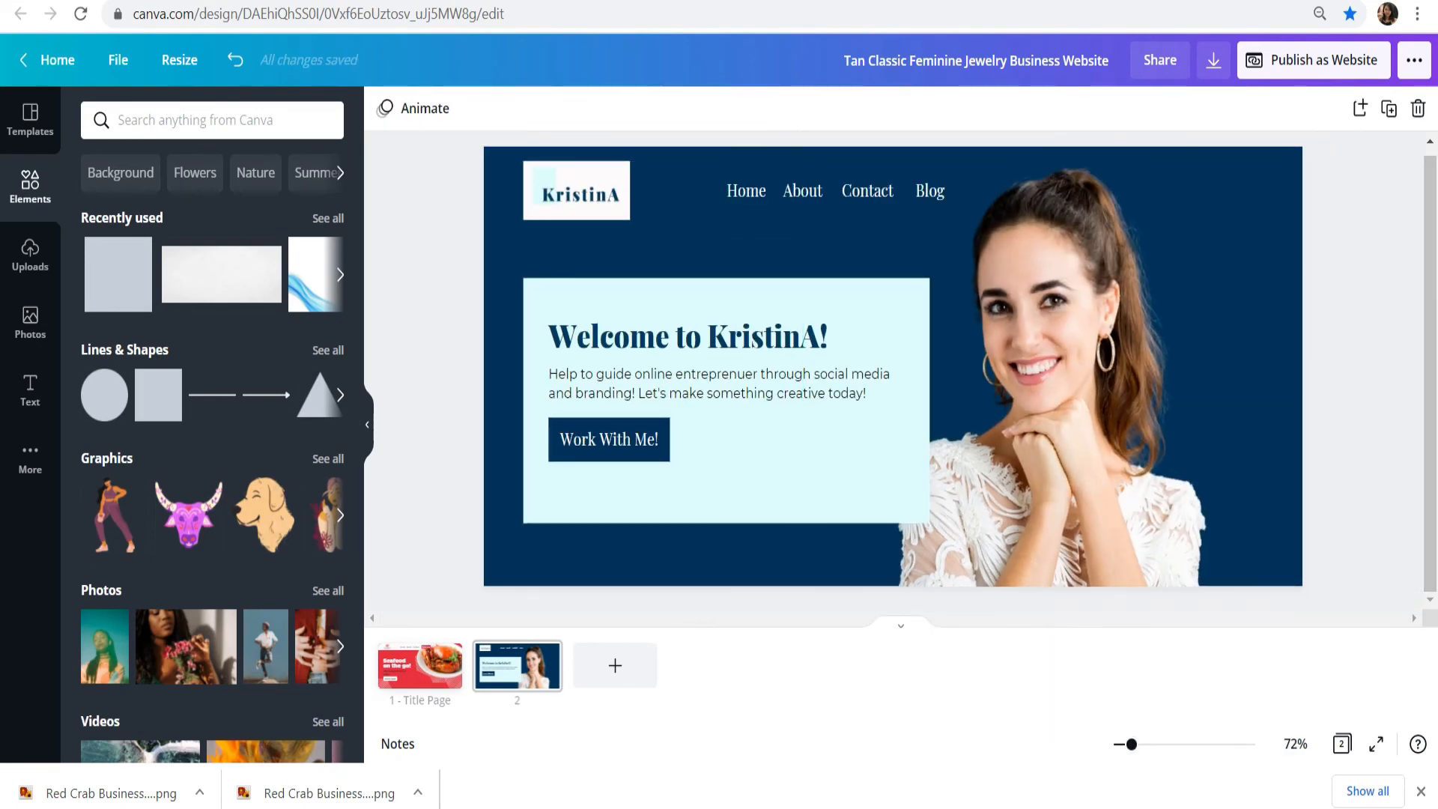
{"action": "left_click", "coordinate": [1376, 744]}
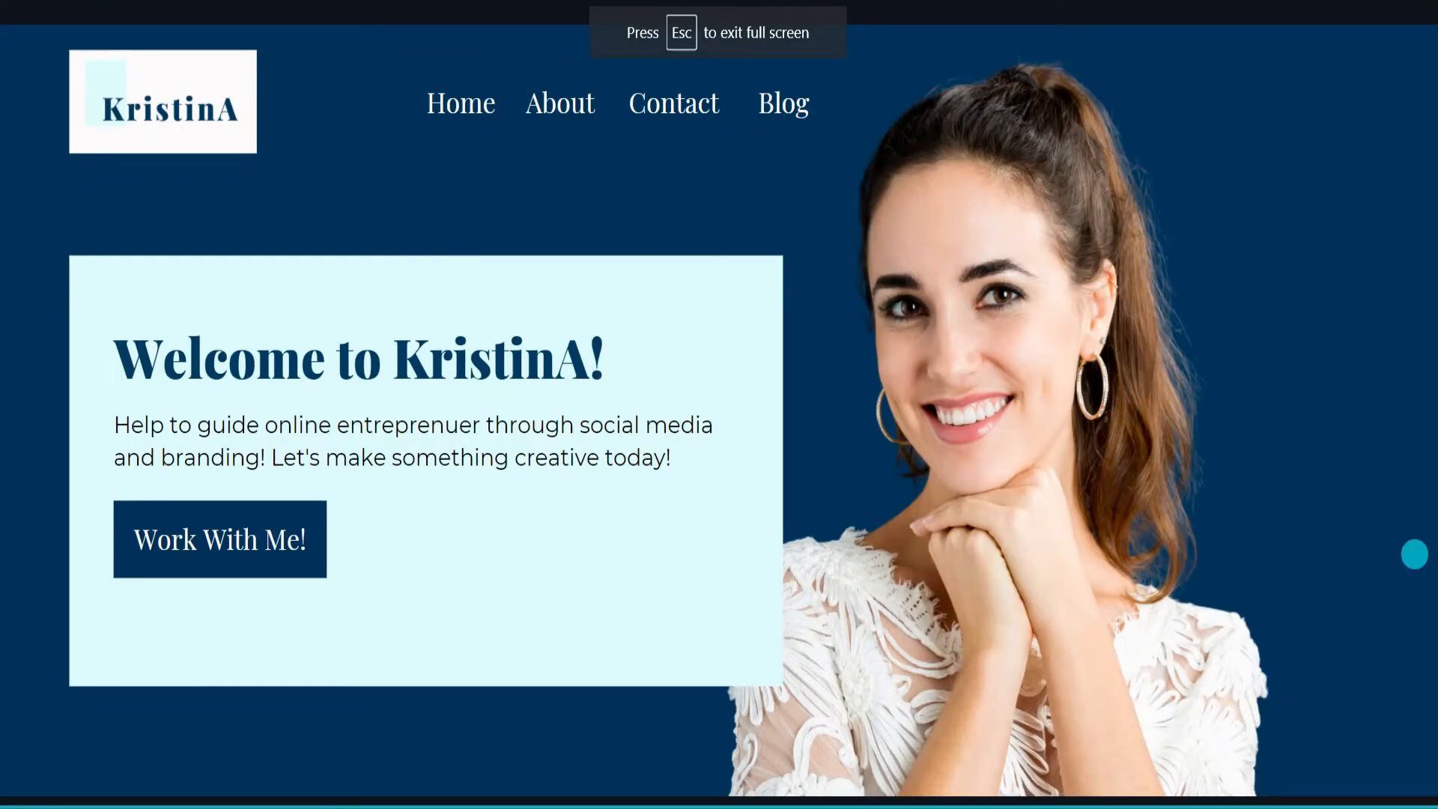
Step: Search the elements for "decoration" and add the free white scattered-dots graphic to the page
{"action": "type", "text": "decoration"}
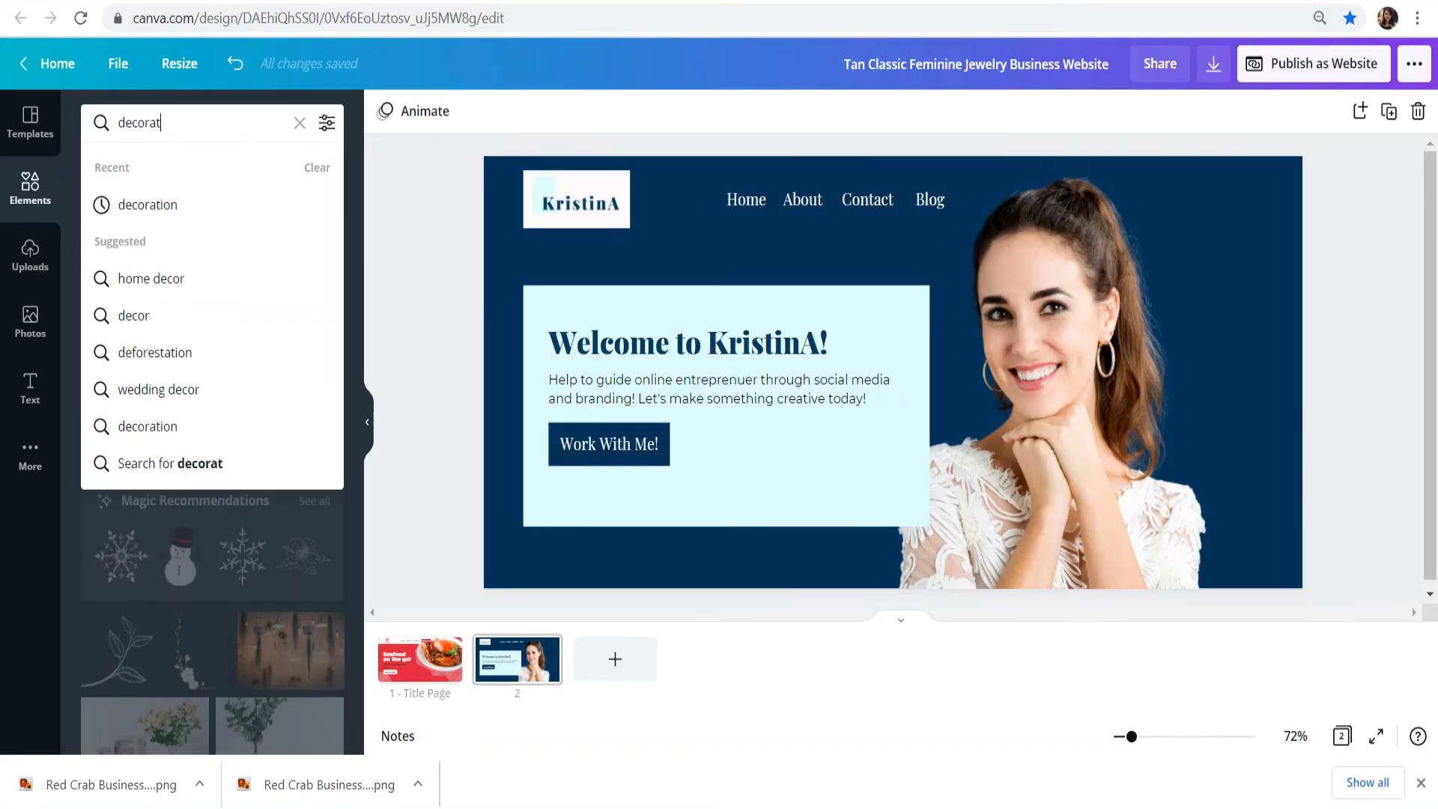
{"action": "key", "text": "Return"}
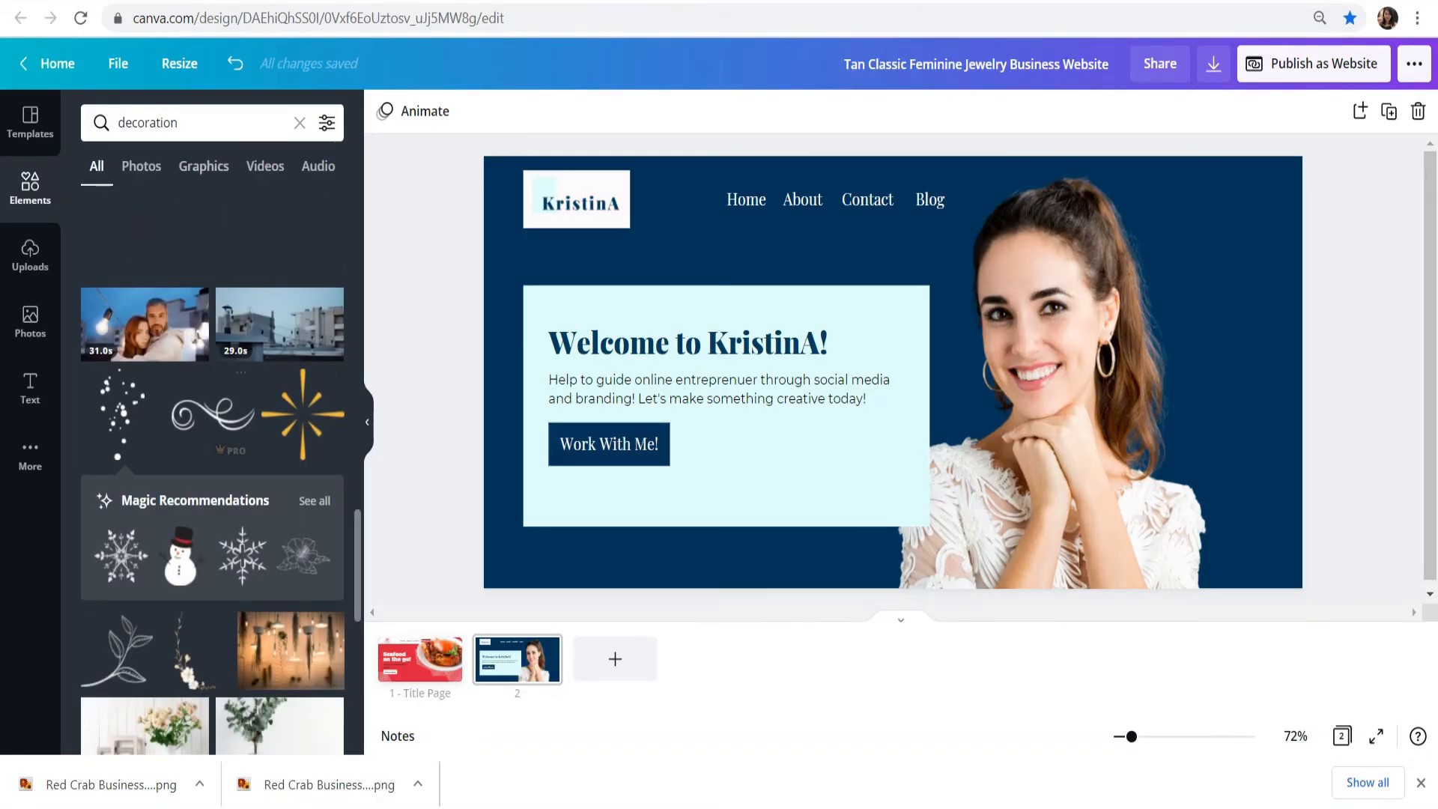
{"action": "scroll", "coordinate": [212, 471], "scroll_direction": "down", "scroll_amount": 4}
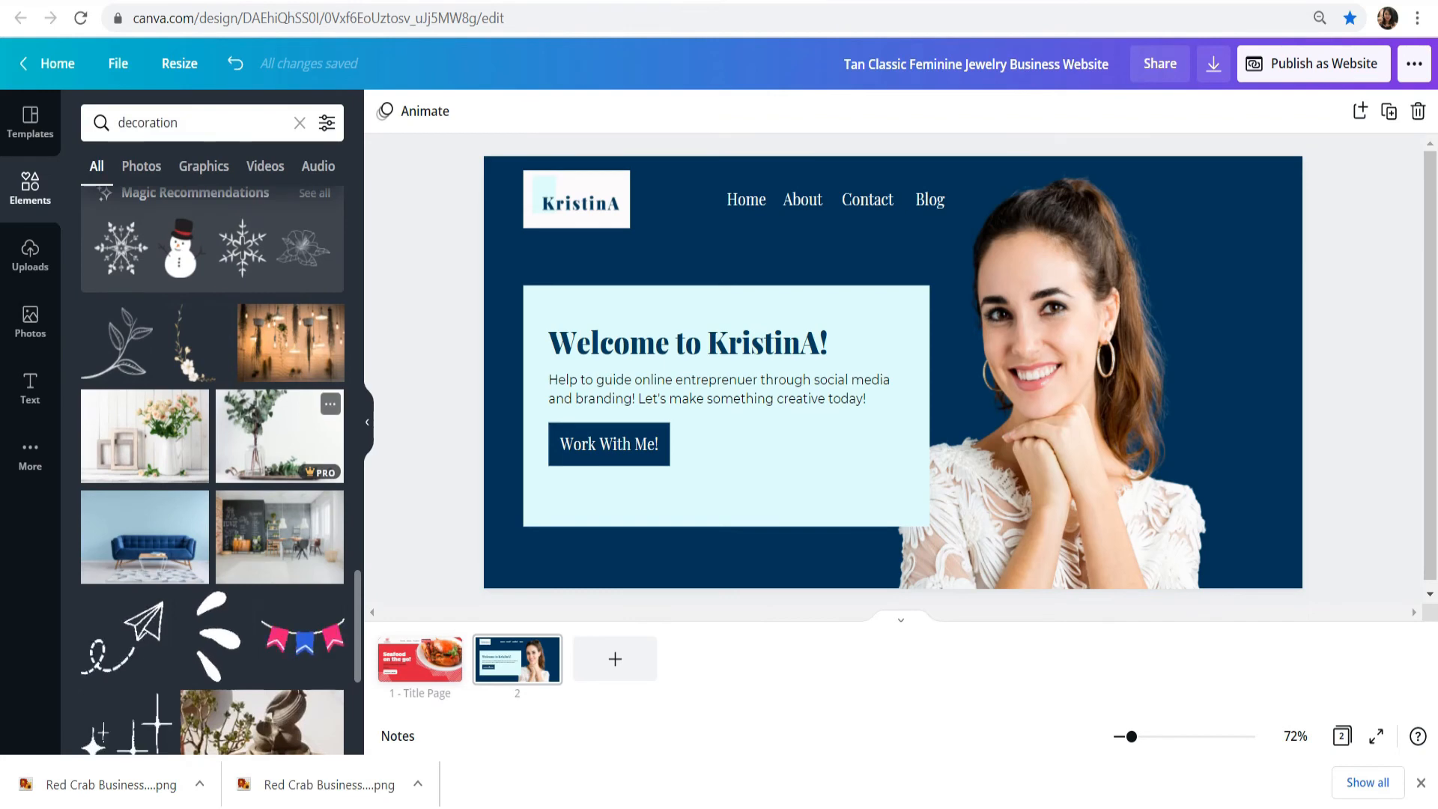
{"action": "scroll", "coordinate": [280, 334], "scroll_direction": "down", "scroll_amount": 1}
{"action": "scroll", "coordinate": [281, 379], "scroll_direction": "down", "scroll_amount": 3}
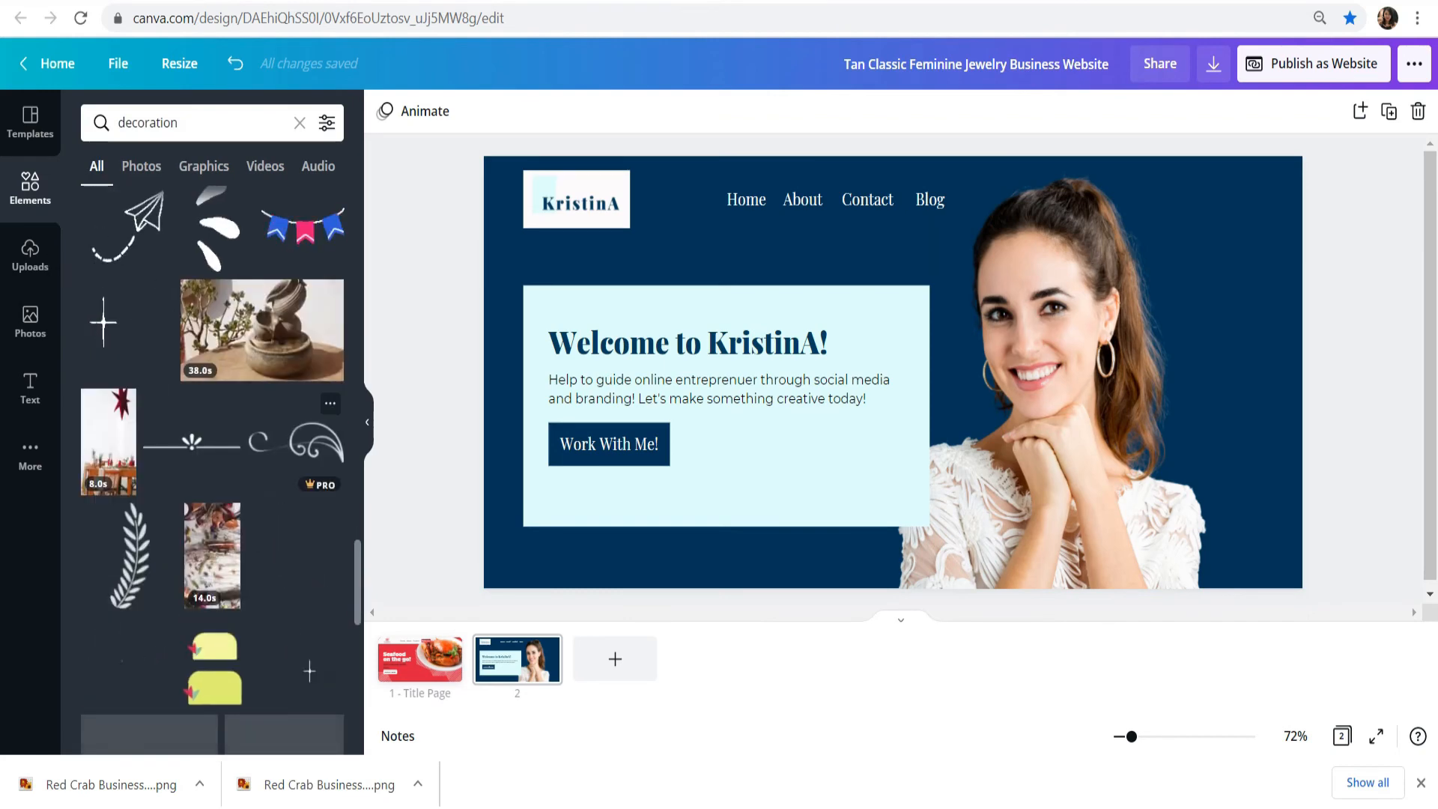
{"action": "scroll", "coordinate": [281, 389], "scroll_direction": "up", "scroll_amount": 3}
{"action": "scroll", "coordinate": [279, 322], "scroll_direction": "up", "scroll_amount": 5}
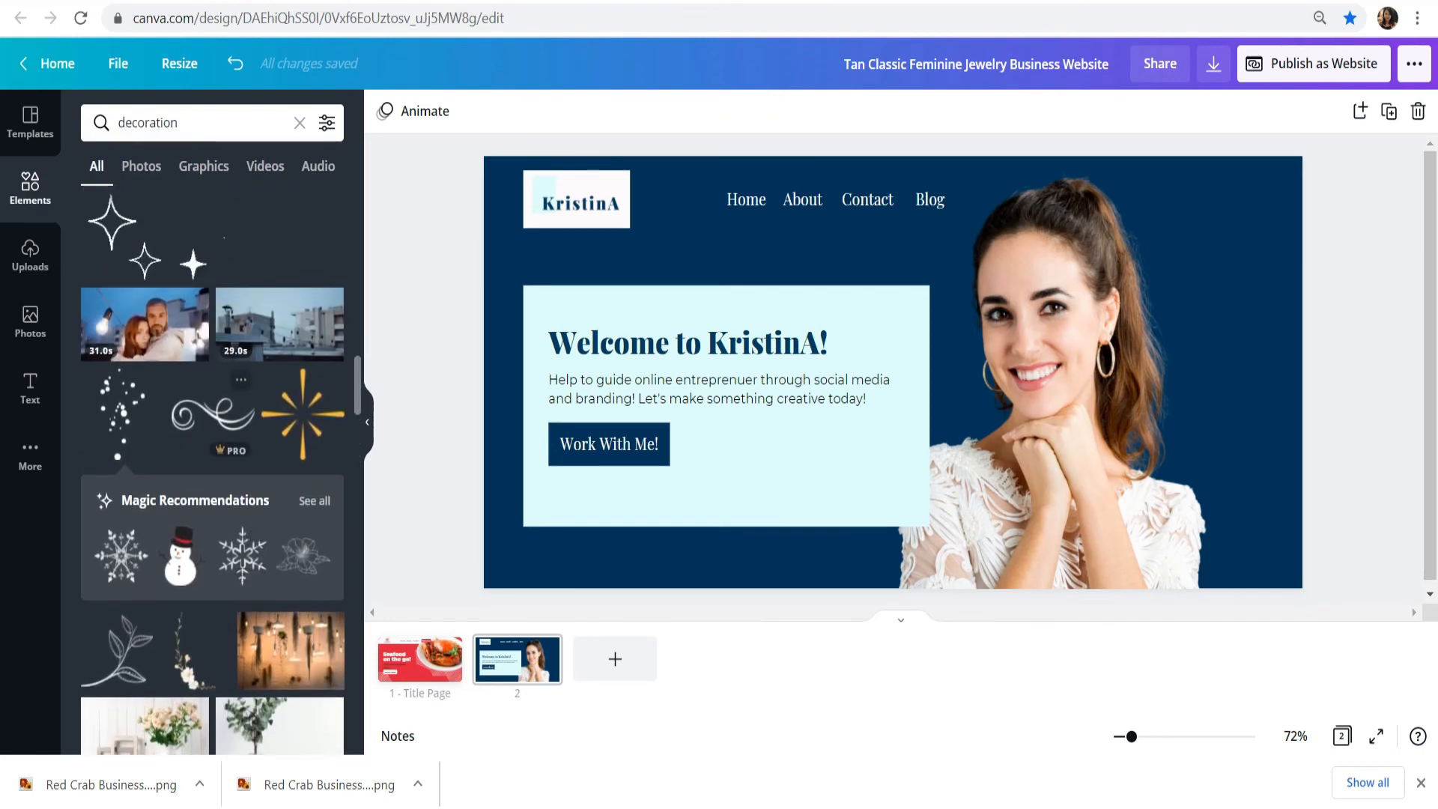
{"action": "left_click", "coordinate": [122, 414]}
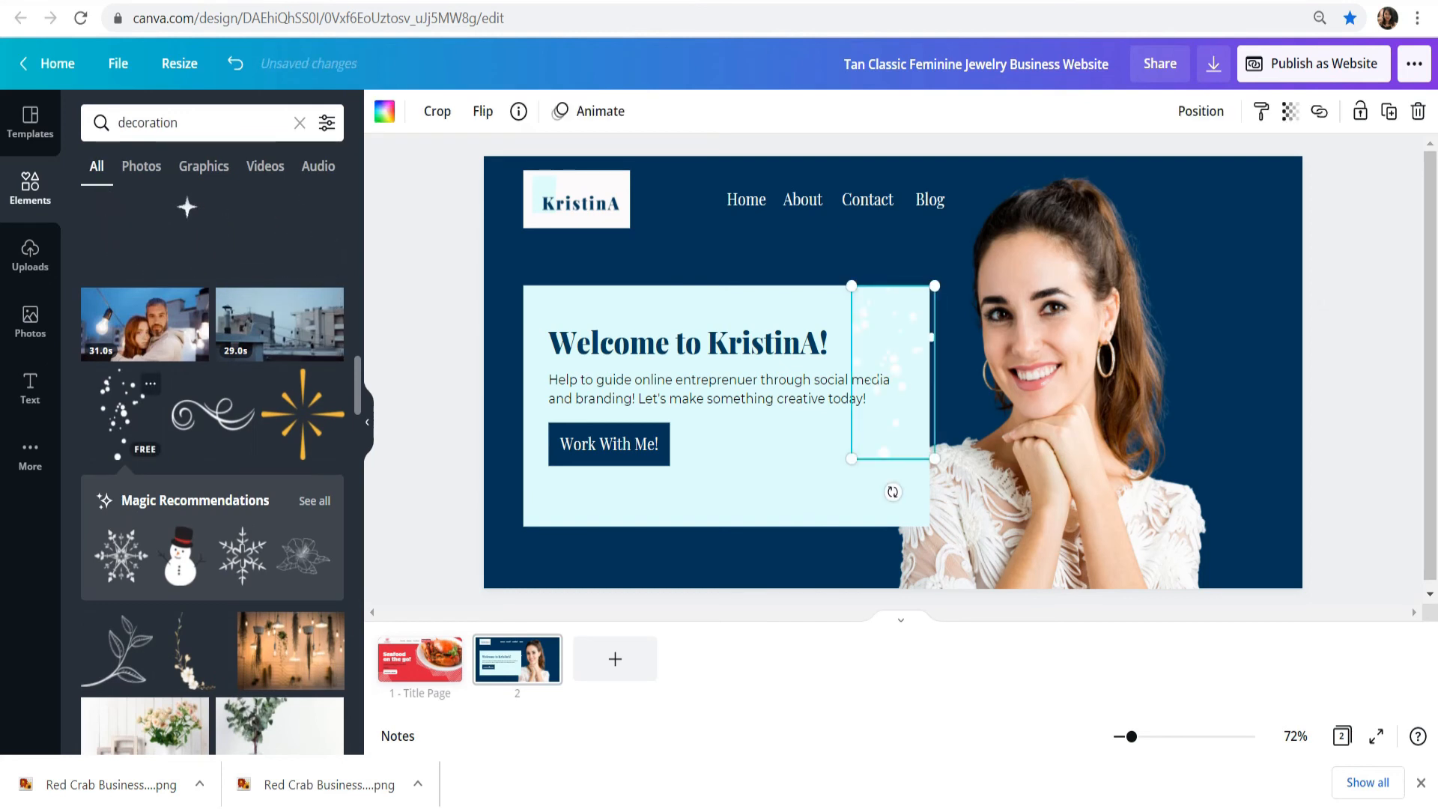
Step: Move the scattered-dots graphic to the page's lower right, beside the woman's shoulder, and rotate it diagonally
{"action": "left_click_drag", "start_coordinate": [892, 373], "coordinate": [1221, 453]}
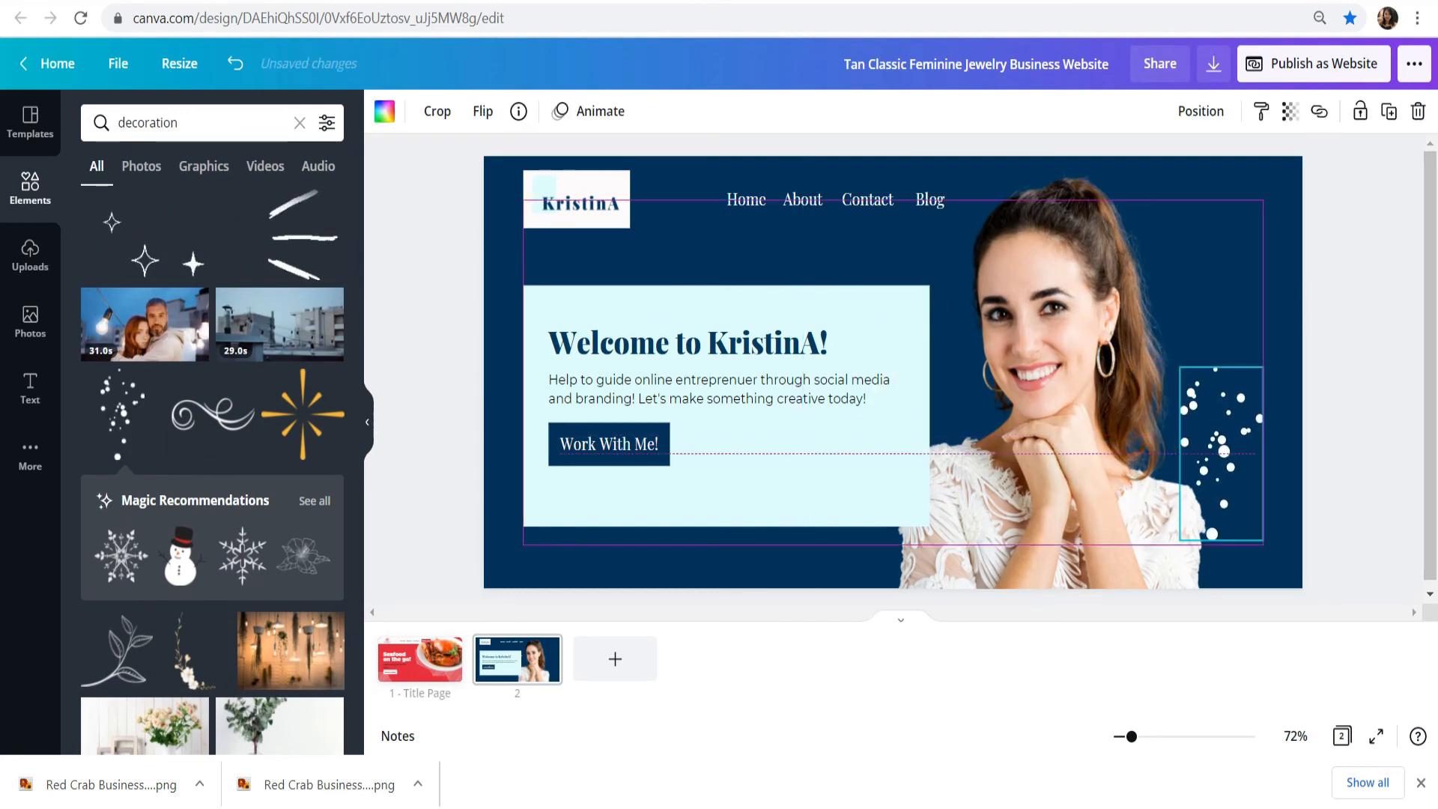
{"action": "left_click_drag", "start_coordinate": [1325, 385], "coordinate": [1312, 429]}
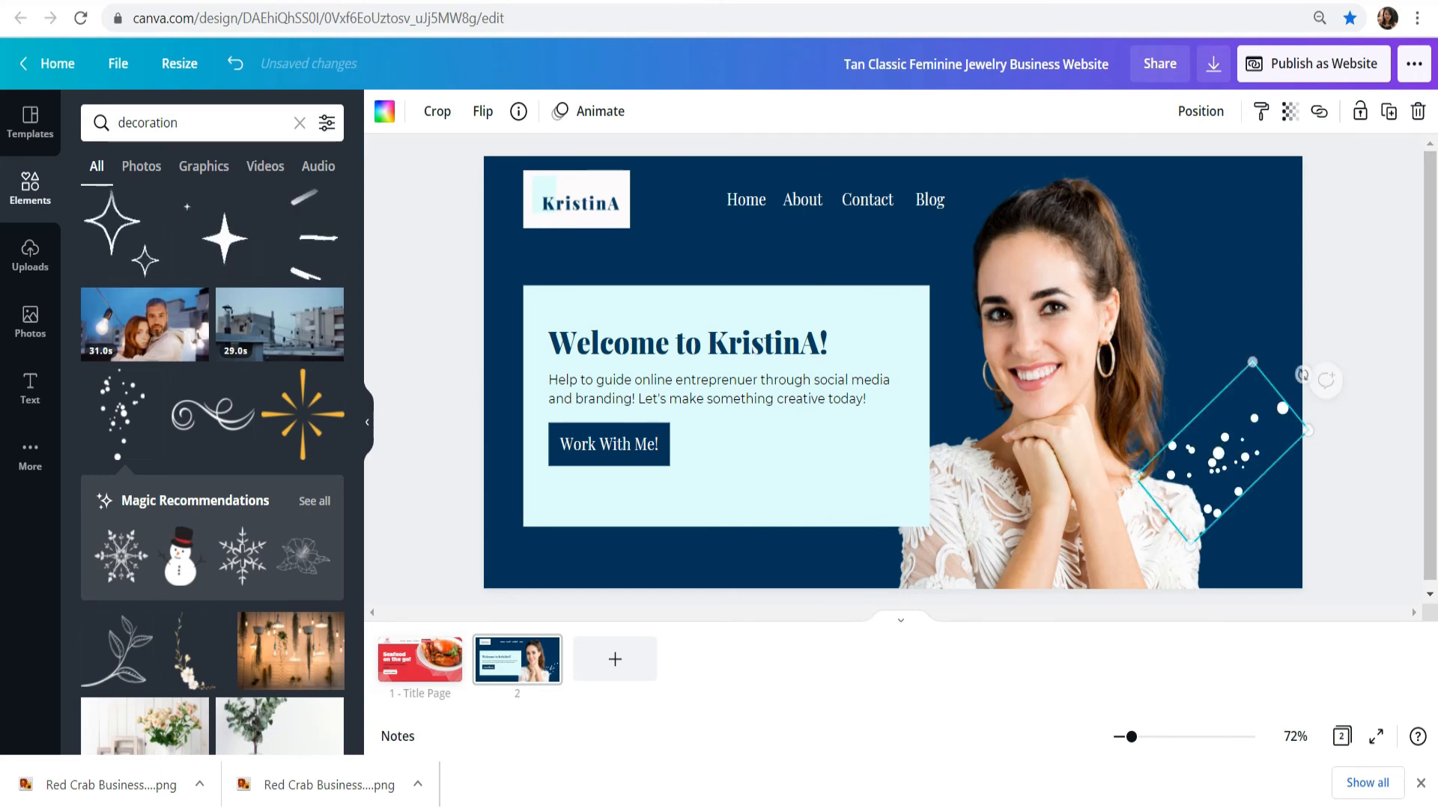
Step: Nudge the scattered-dots graphic slightly toward the woman and send it backward behind her photo
{"action": "left_click_drag", "start_coordinate": [1220, 453], "coordinate": [1215, 453]}
{"action": "left_click", "coordinate": [1200, 110]}
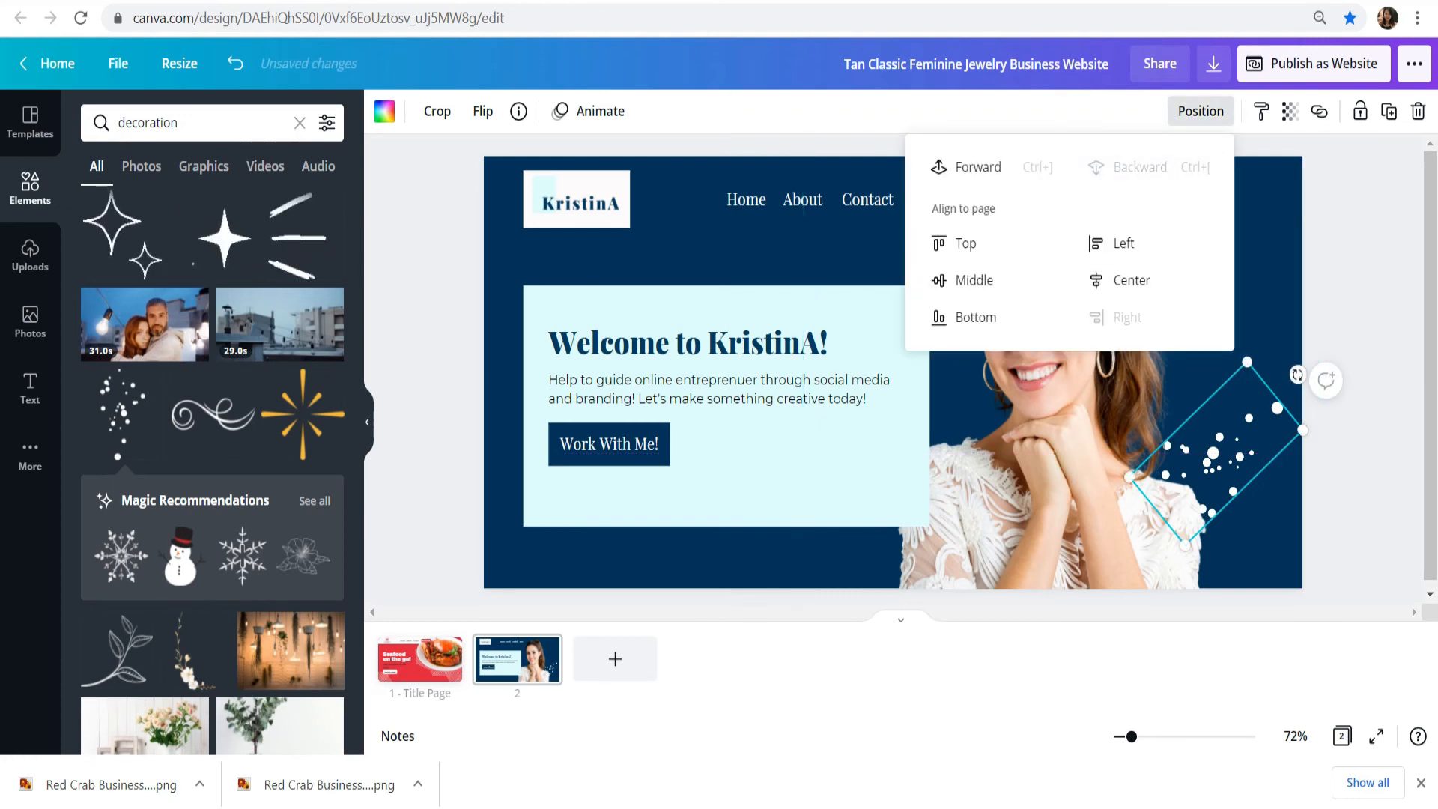
{"action": "left_click", "coordinate": [1364, 278]}
Step: Nudge the woman's photo slightly upward and crop away its empty area beyond her shoulder, beside the dots
{"action": "mouse_move", "coordinate": [1071, 337]}
{"action": "left_mouse_down"}
{"action": "mouse_move", "coordinate": [1080, 312]}
{"action": "mouse_move", "coordinate": [1071, 331]}
{"action": "left_mouse_up"}
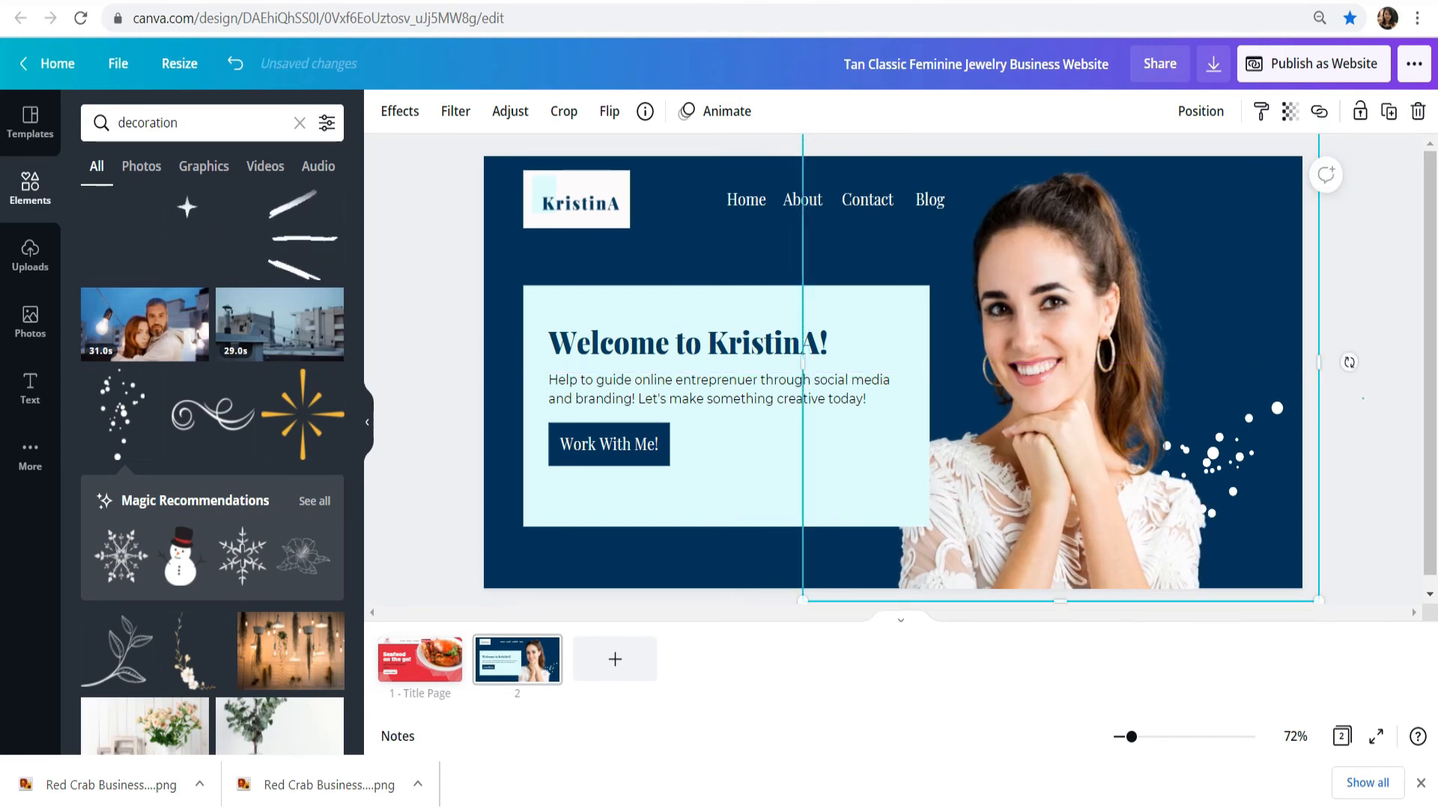
{"action": "left_click", "coordinate": [1362, 398]}
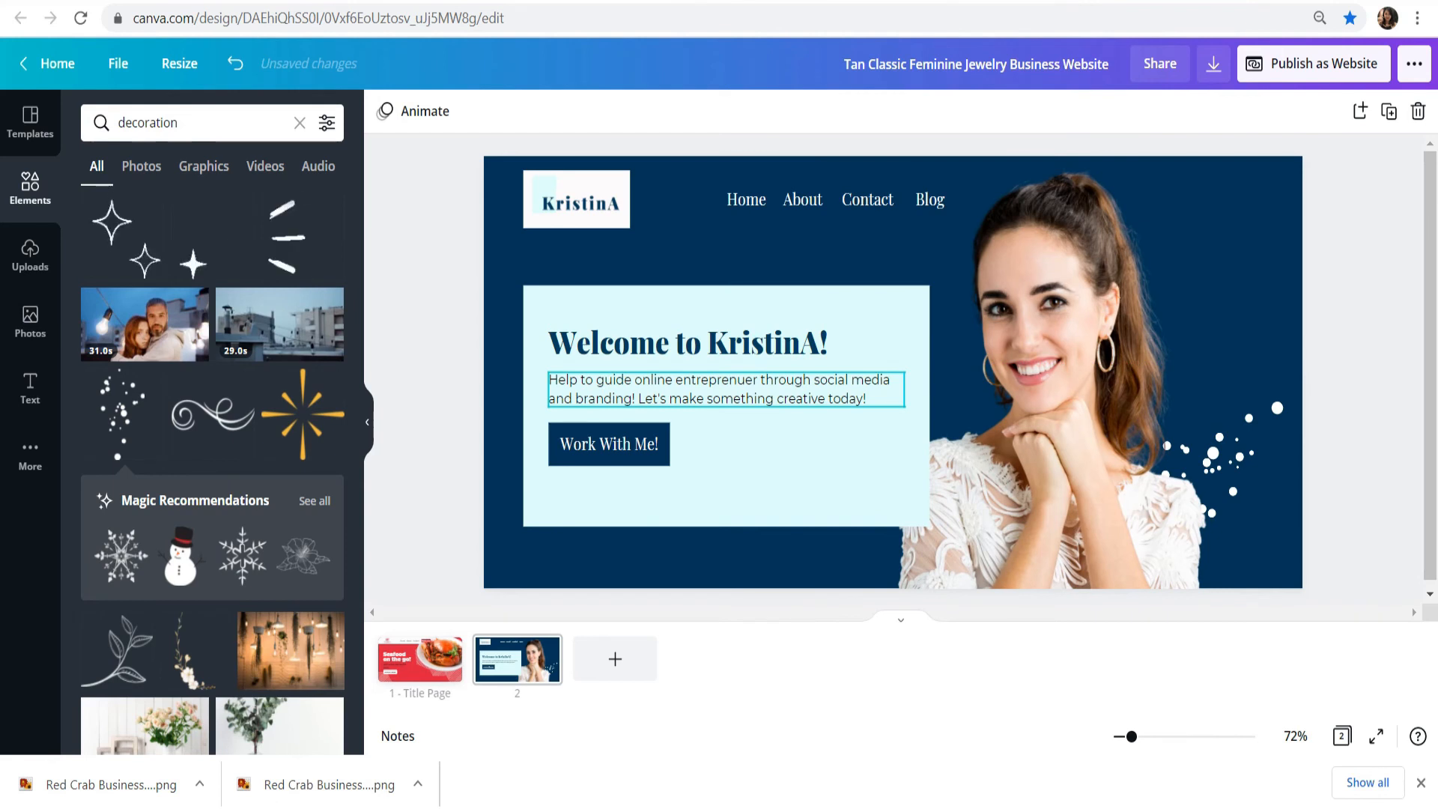
{"action": "left_click", "coordinate": [1061, 375]}
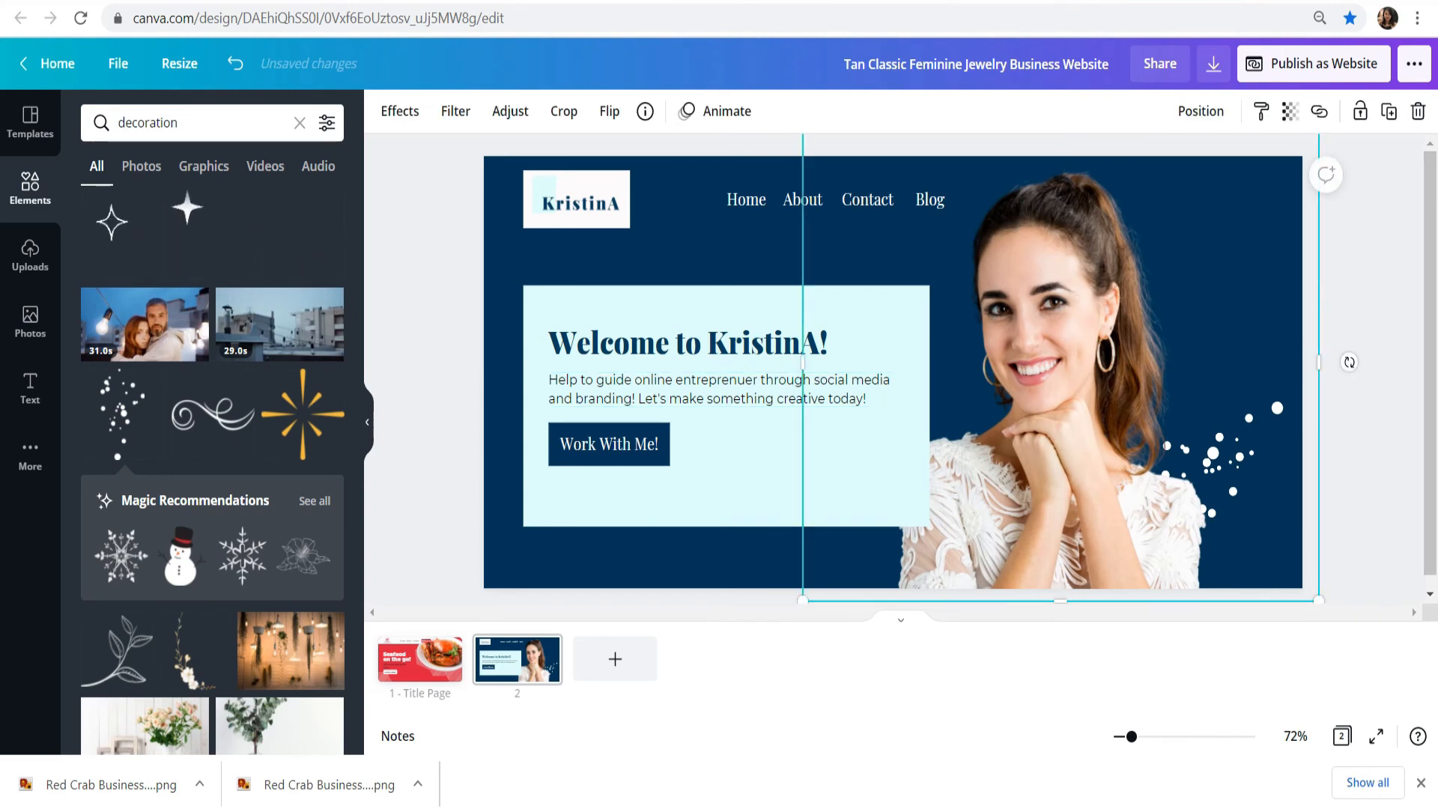
{"action": "left_click_drag", "start_coordinate": [1318, 361], "coordinate": [1209, 361]}
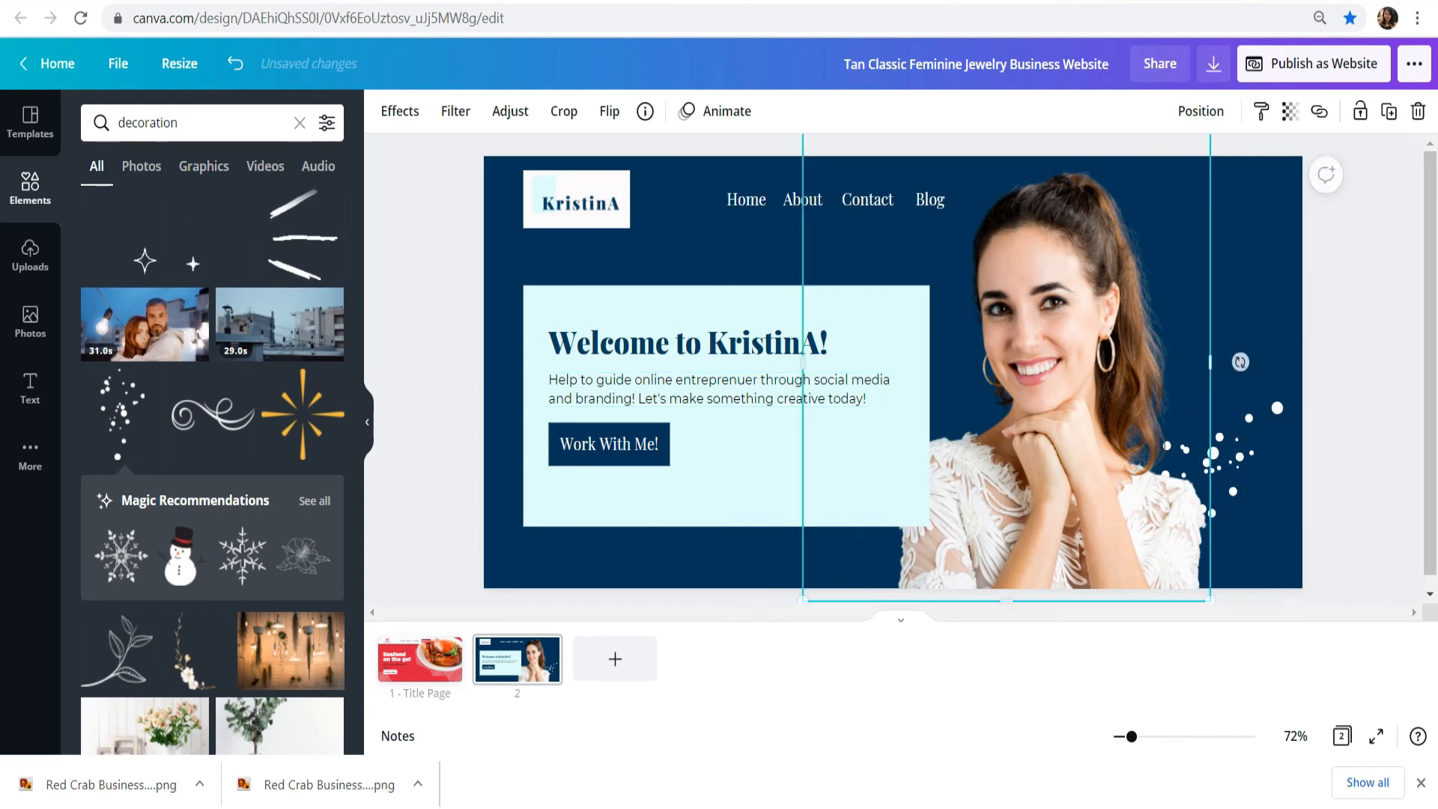
Step: Duplicate the scattered-dots graphic, place the copy over the woman's ponytail and make it smaller than the original
{"action": "left_click", "coordinate": [1214, 453]}
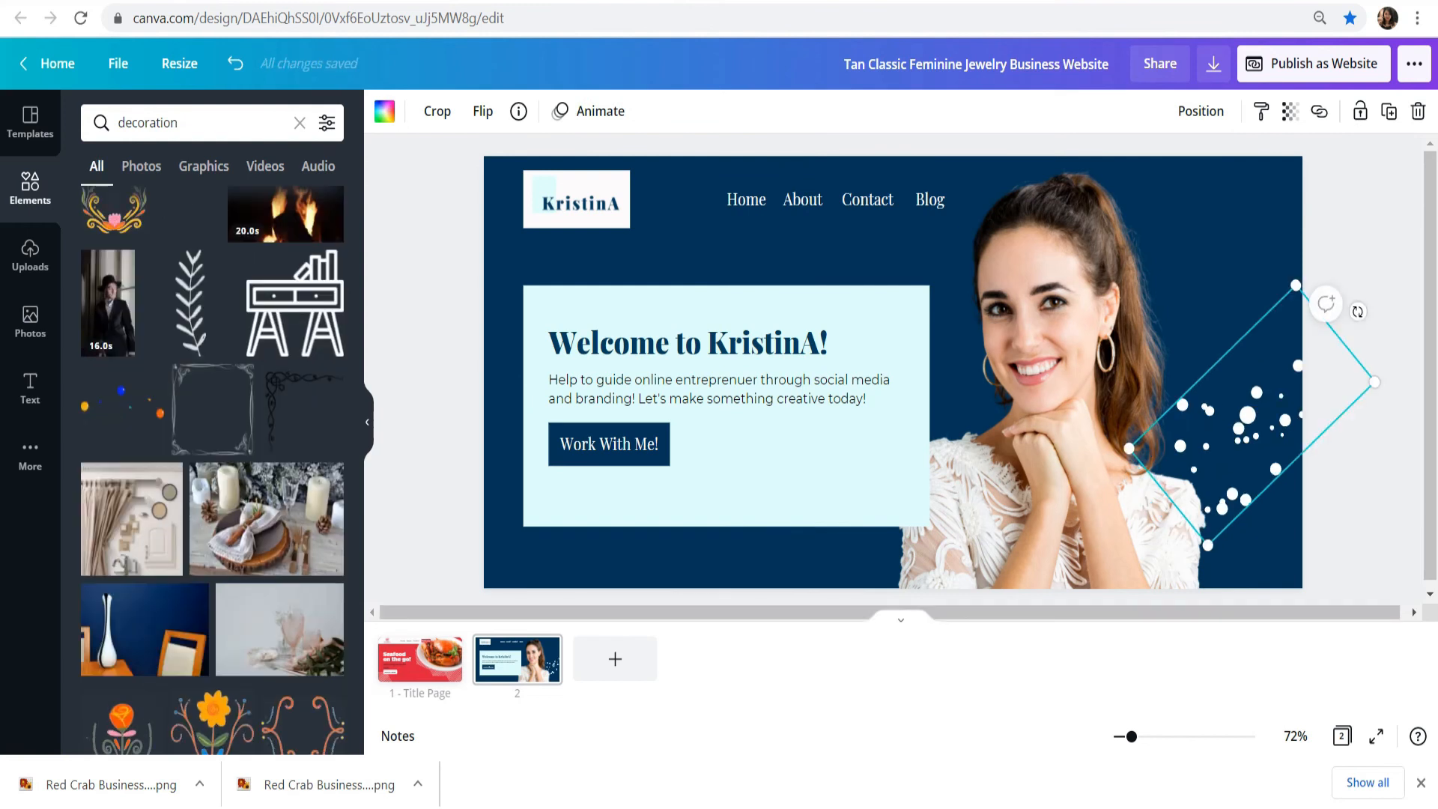
{"action": "key", "text": "ctrl+d"}
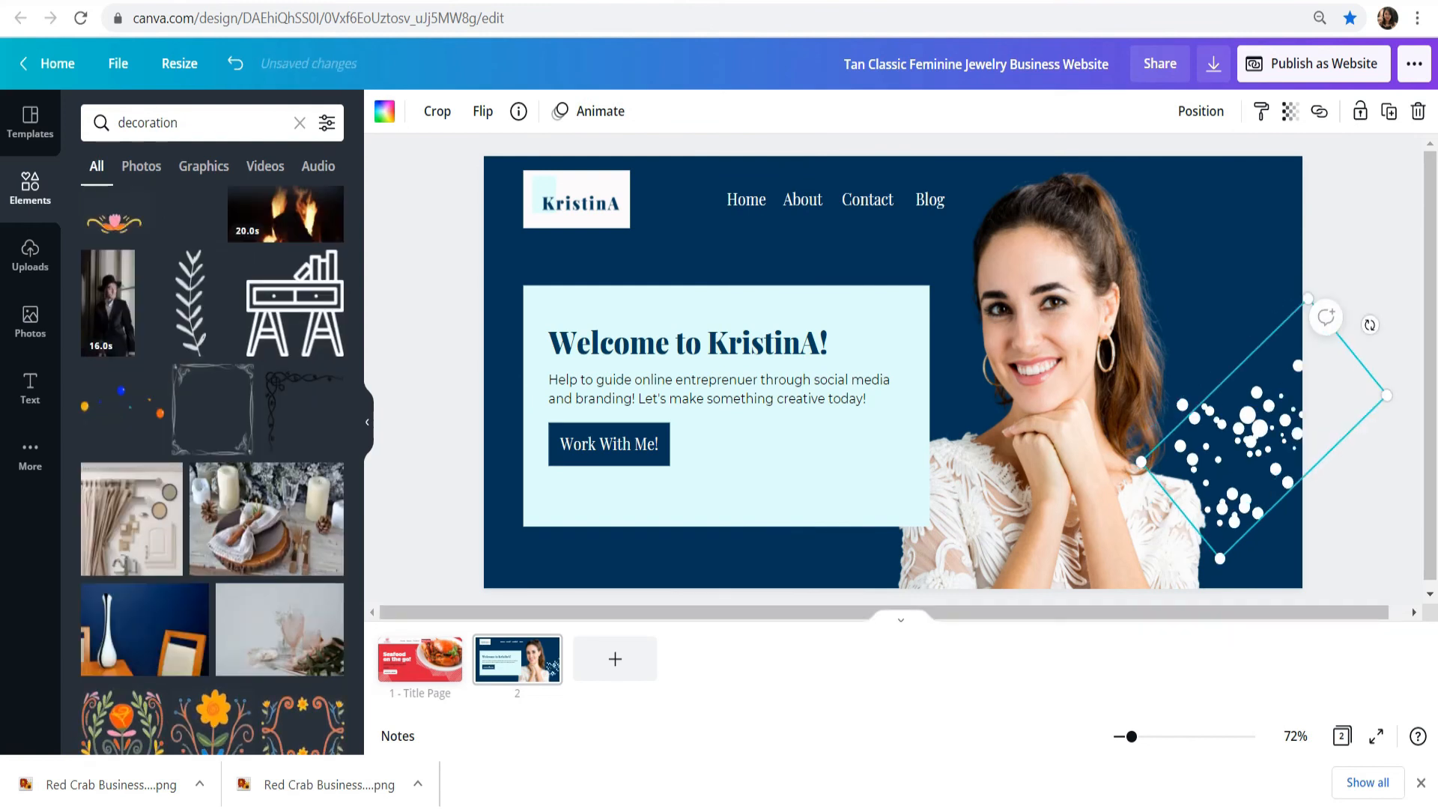
{"action": "left_click_drag", "start_coordinate": [1260, 429], "coordinate": [1177, 371]}
{"action": "left_click_drag", "start_coordinate": [1302, 340], "coordinate": [1203, 367]}
{"action": "left_click", "coordinate": [1196, 380]}
Step: Shrink the original scattered-dots graphic and move it down beside the woman's shoulder
{"action": "left_click", "coordinate": [1245, 416]}
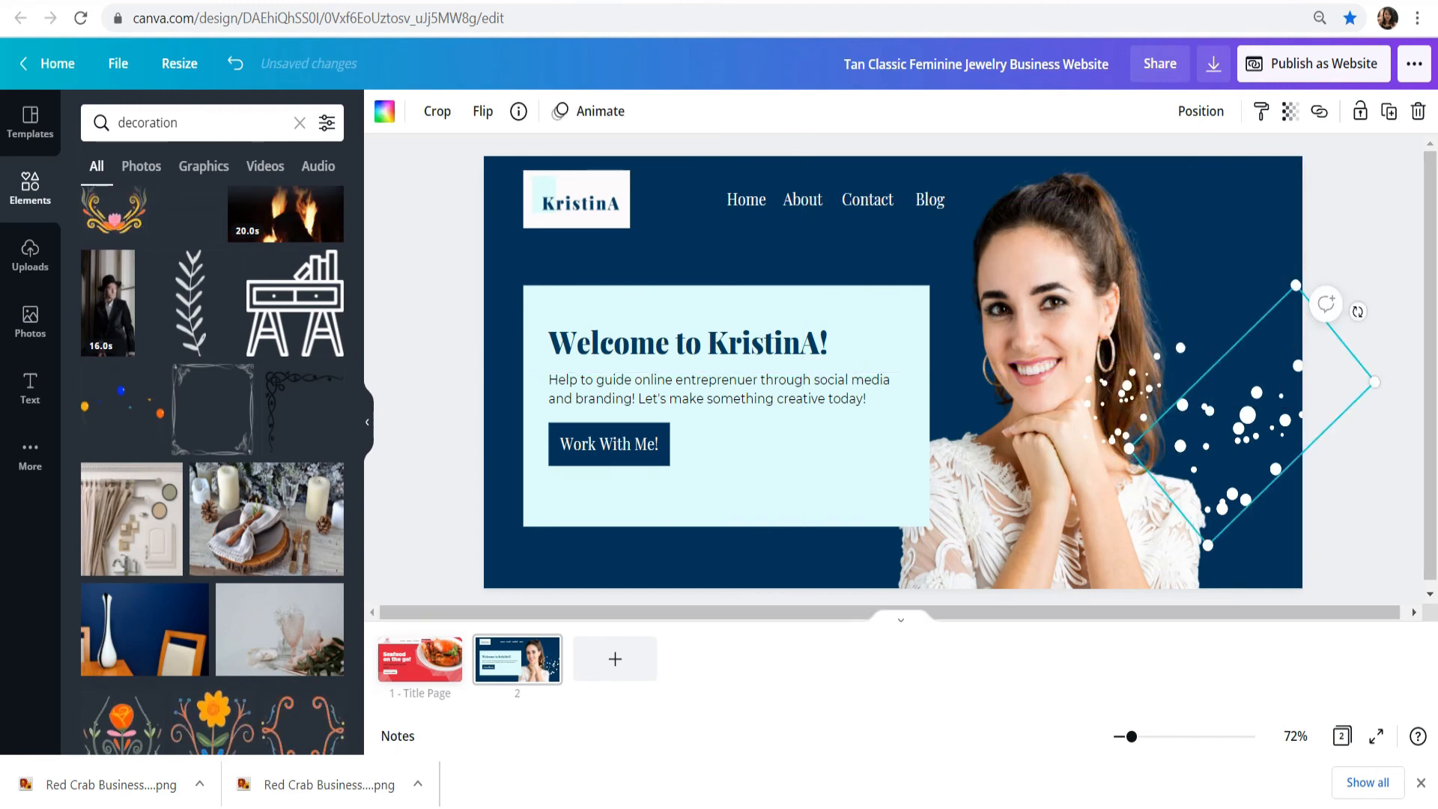
{"action": "left_click_drag", "start_coordinate": [1374, 382], "coordinate": [1303, 402]}
{"action": "left_click_drag", "start_coordinate": [1215, 425], "coordinate": [1235, 464]}
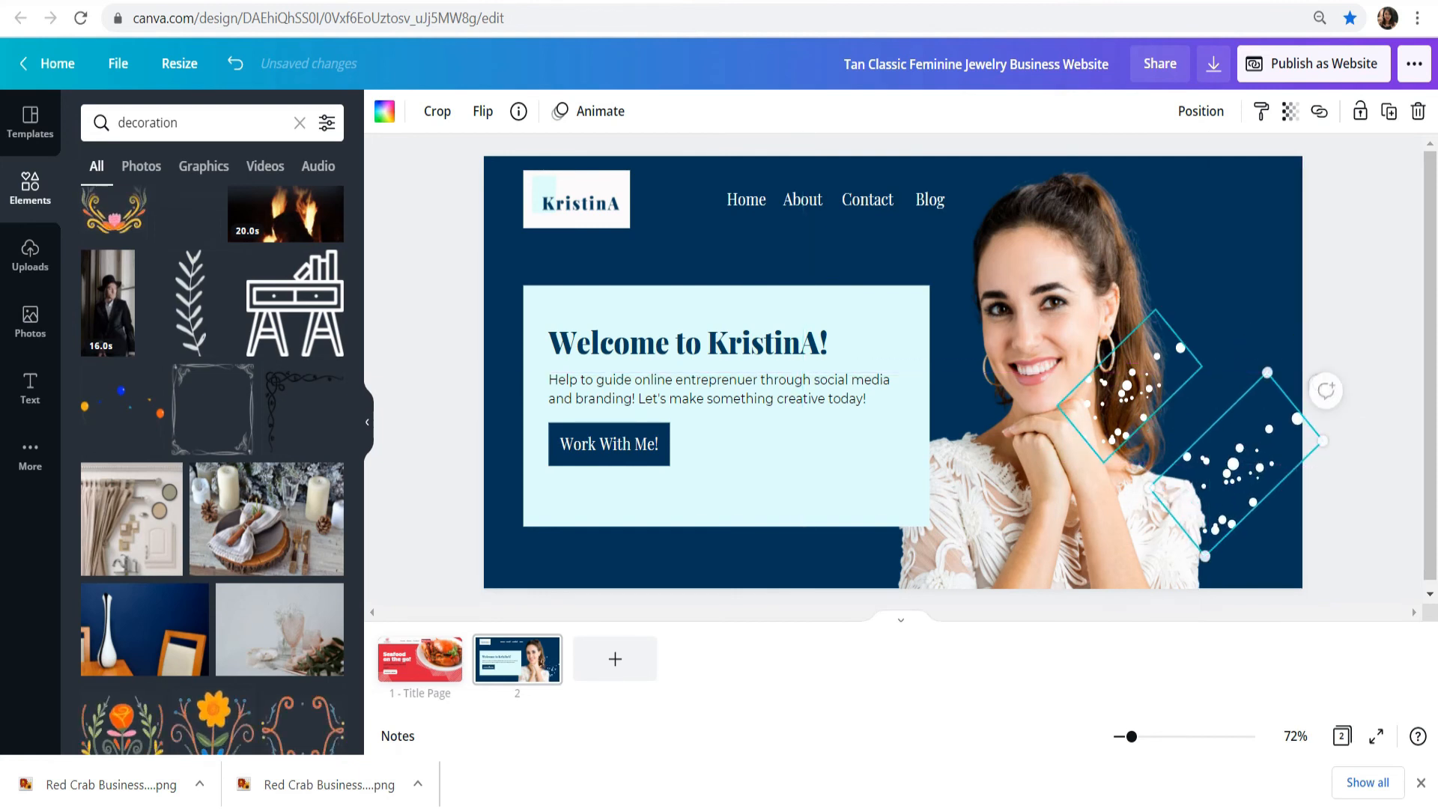
Step: Move the smaller dots copy just above the original, beside the ponytail, and send it backward behind the photo
{"action": "left_click", "coordinate": [1129, 386]}
{"action": "left_click_drag", "start_coordinate": [1130, 385], "coordinate": [1210, 388]}
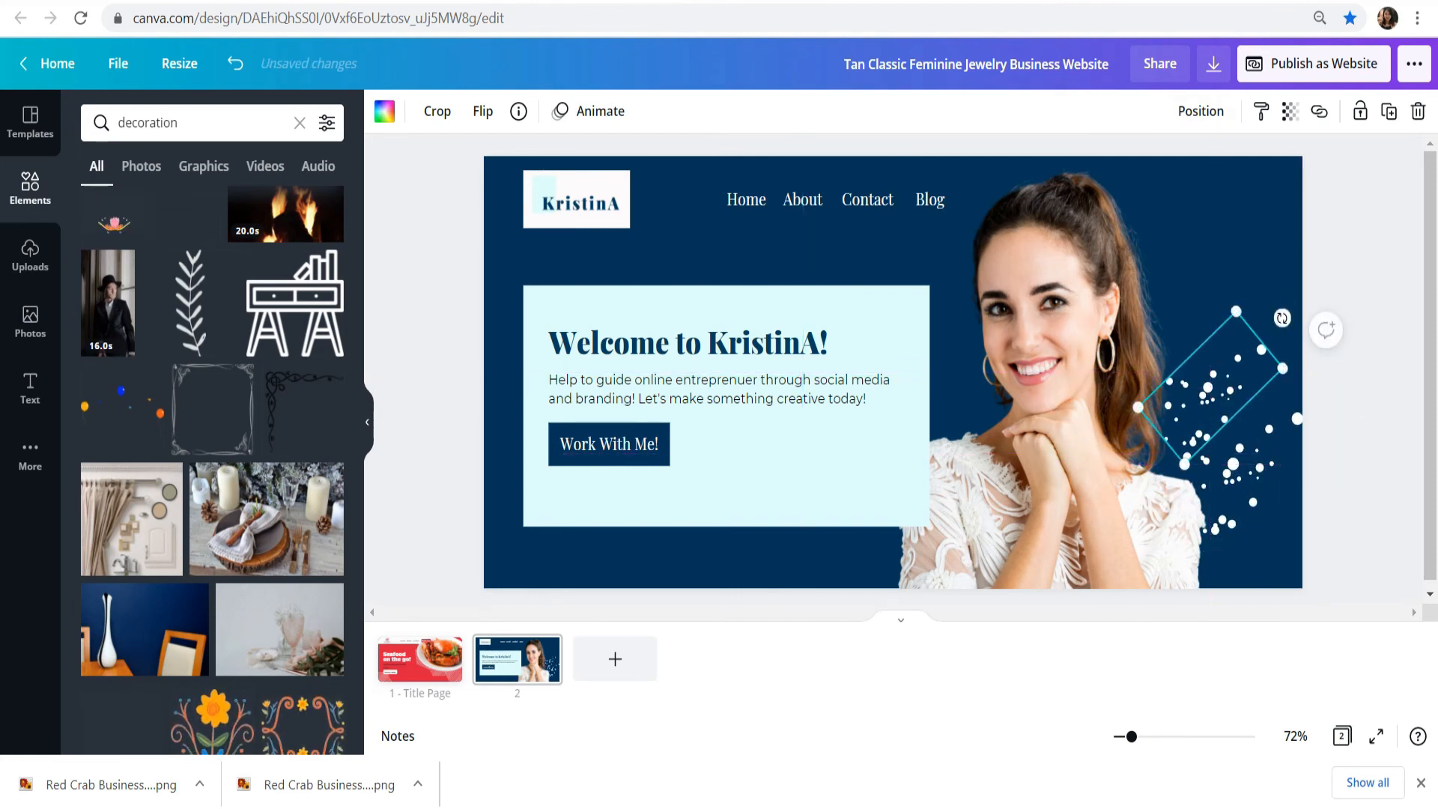
{"action": "left_click", "coordinate": [1201, 111]}
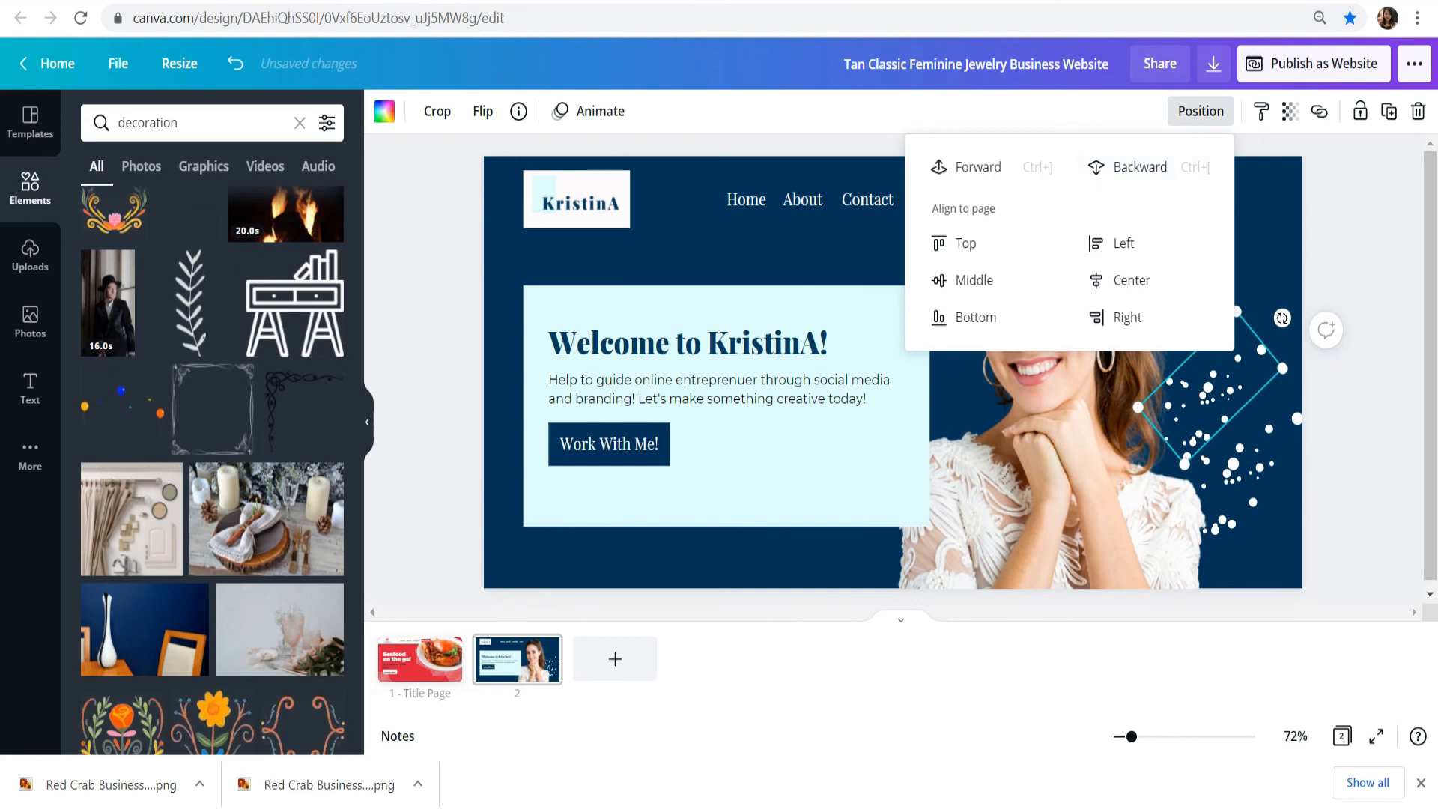
{"action": "left_click", "coordinate": [1129, 167]}
{"action": "left_click", "coordinate": [1365, 262]}
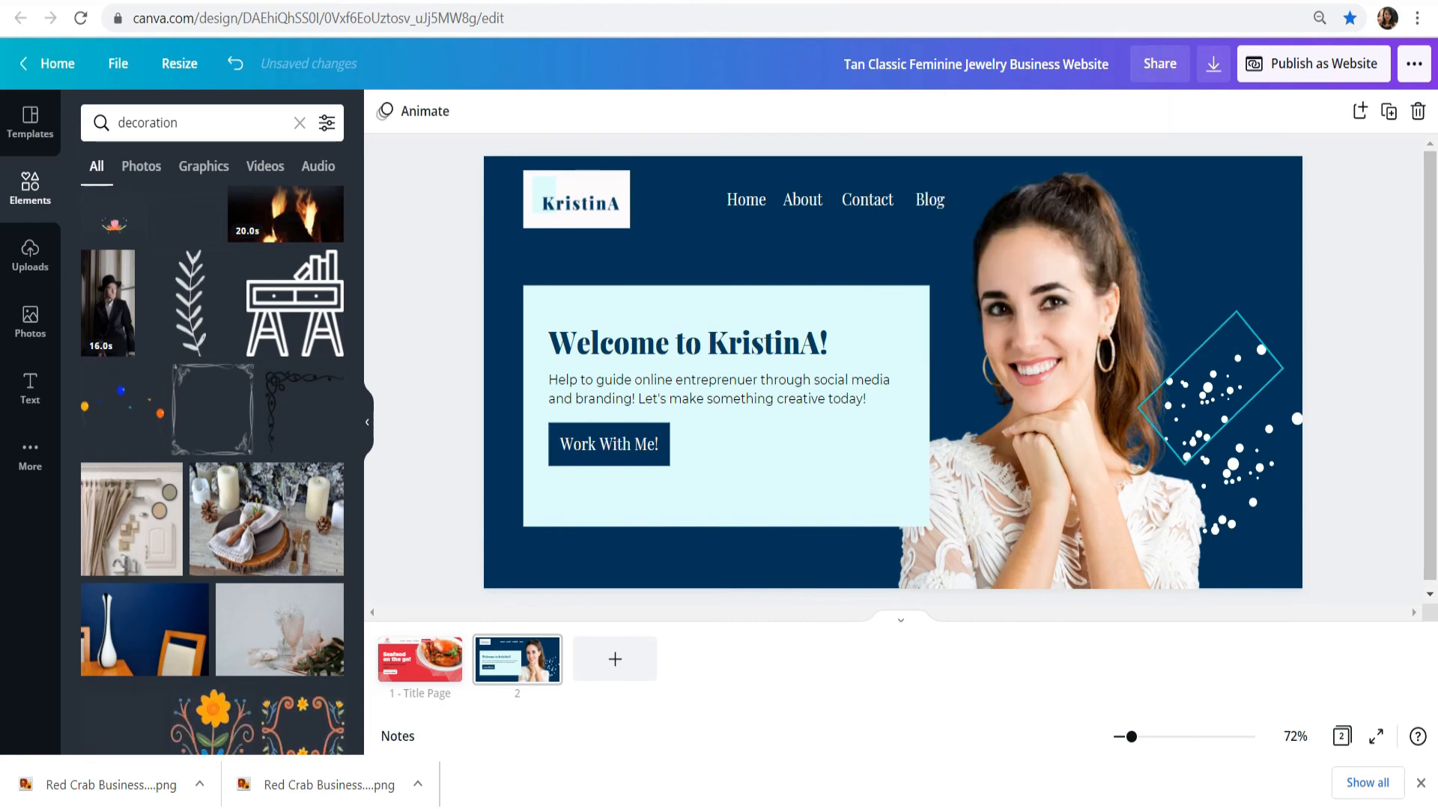
Step: Rotate the smaller dots copy to about -92° and position it between the woman's ponytail and the page edge
{"action": "left_click", "coordinate": [1210, 387]}
{"action": "left_click_drag", "start_coordinate": [1210, 387], "coordinate": [1201, 367]}
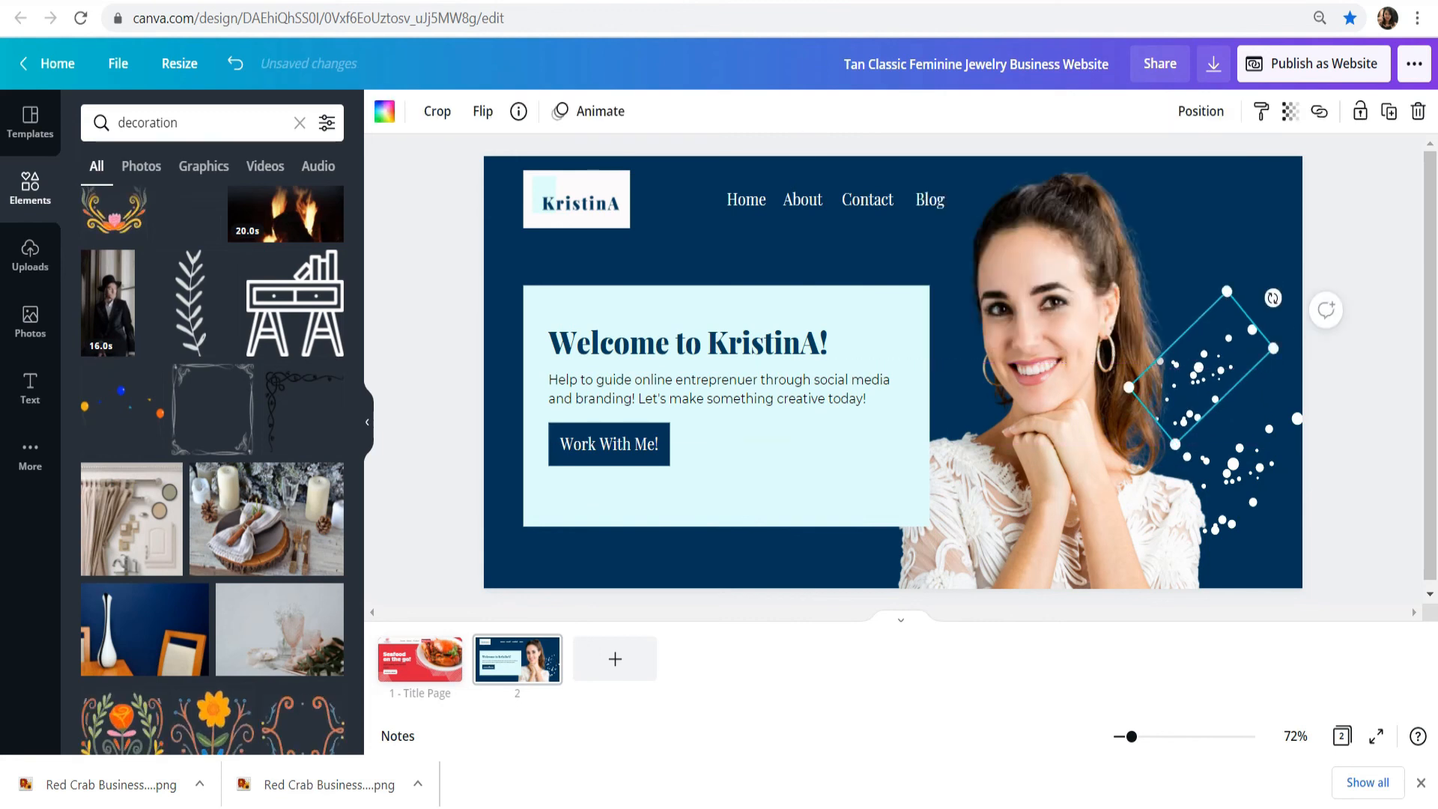
{"action": "left_click_drag", "start_coordinate": [1273, 298], "coordinate": [1340, 388]}
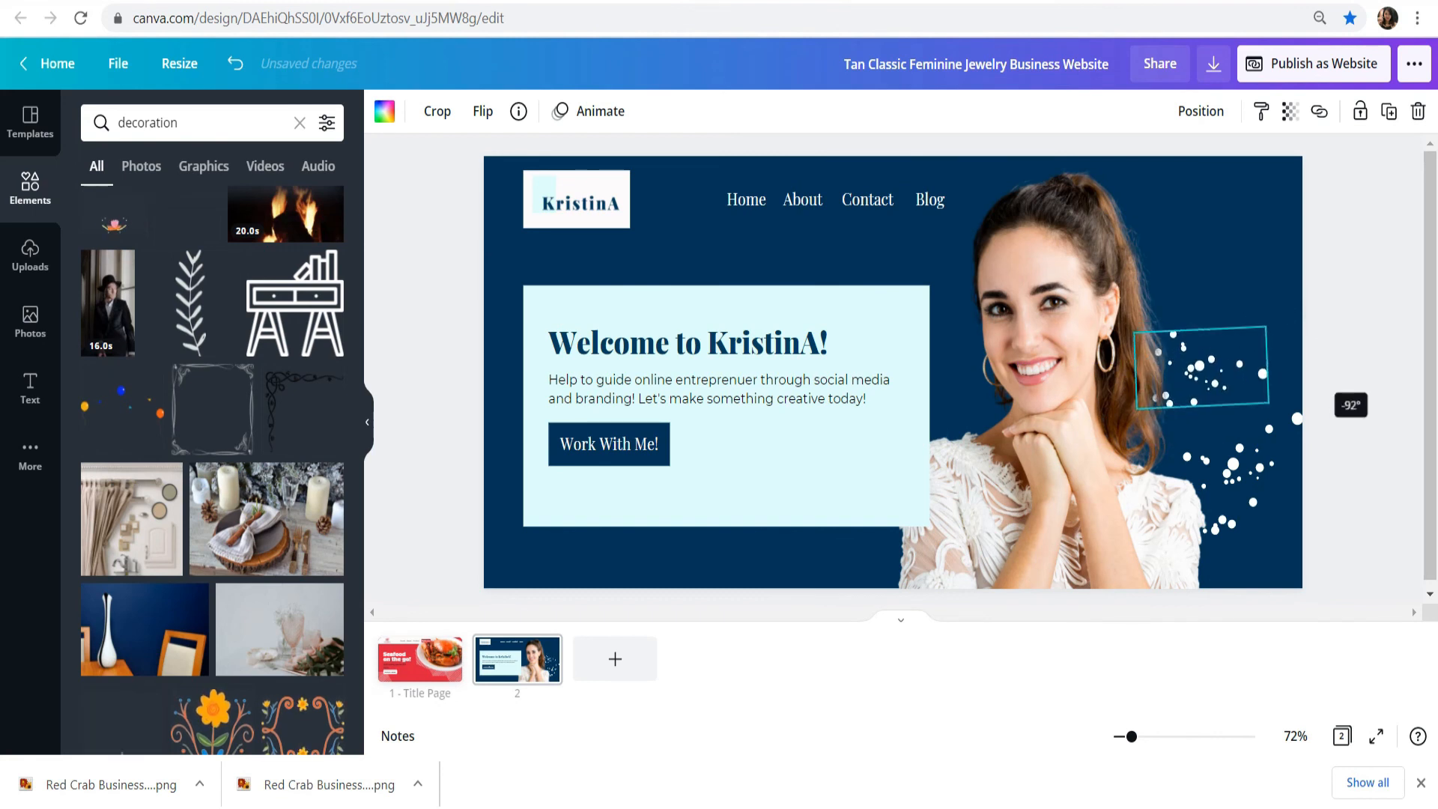
{"action": "mouse_move", "coordinate": [1199, 367]}
{"action": "left_mouse_down"}
{"action": "mouse_move", "coordinate": [1177, 373]}
{"action": "mouse_move", "coordinate": [1196, 389]}
{"action": "mouse_move", "coordinate": [1232, 365]}
{"action": "mouse_move", "coordinate": [1209, 381]}
{"action": "left_mouse_up"}
{"action": "left_click", "coordinate": [1340, 358]}
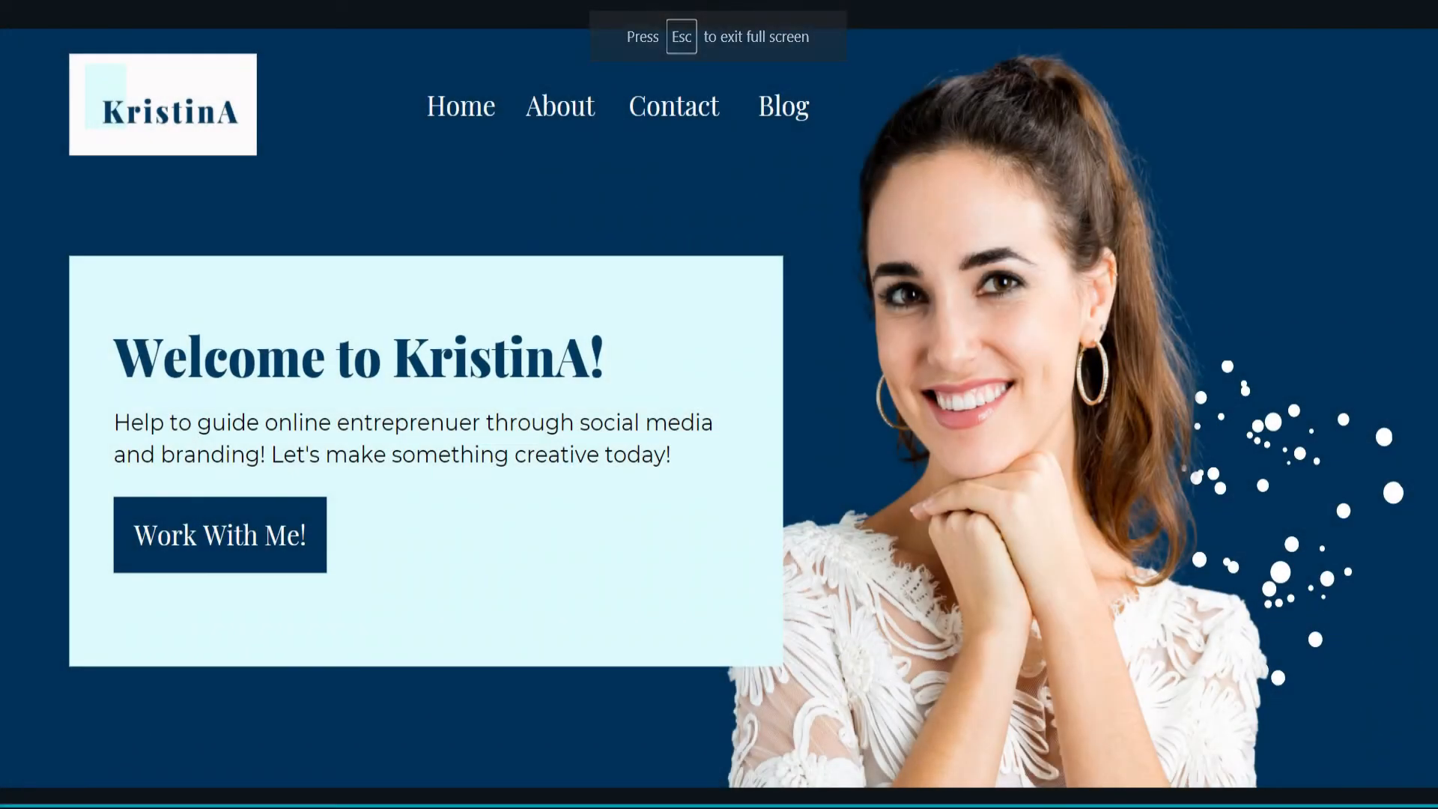